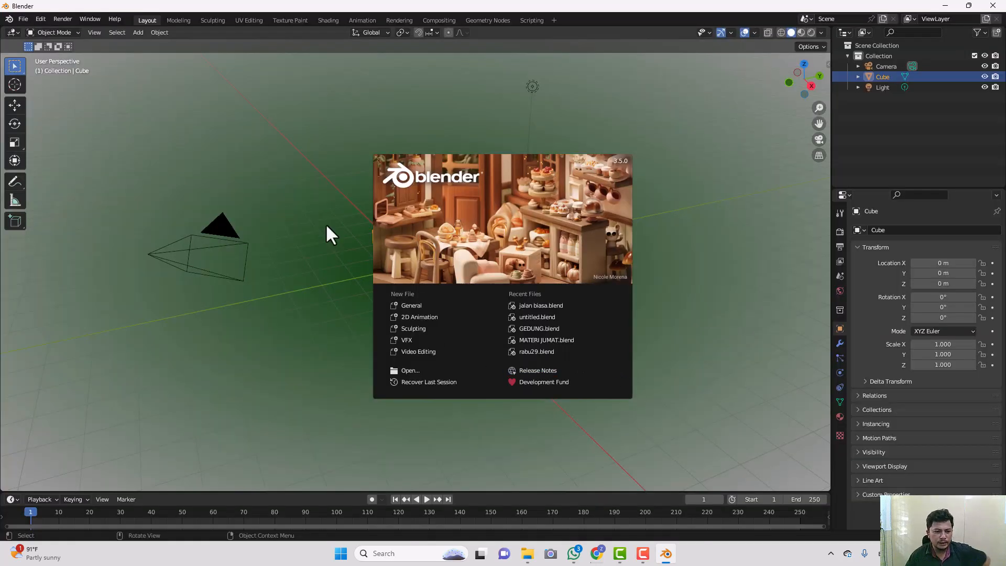
# Dismiss the splash screen and delete the default cube from the scene
pyautogui.click(328, 235)
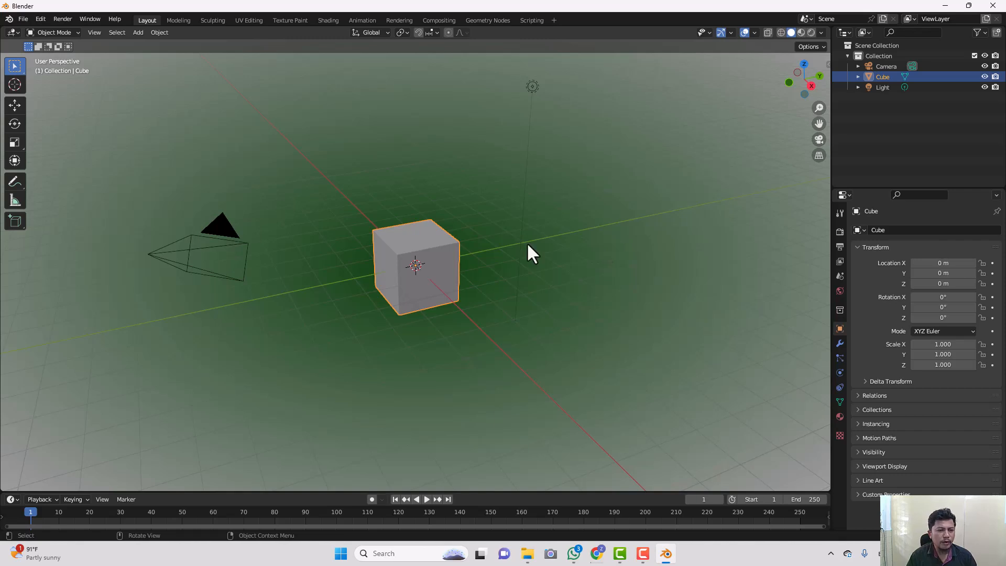
pyautogui.press('x')
pyautogui.click(408, 272)
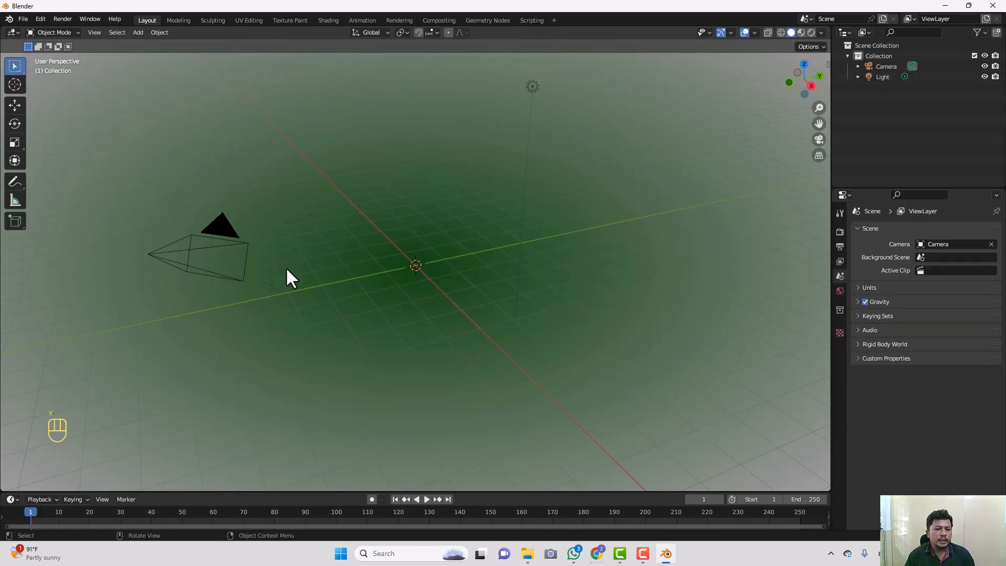
# Hide the camera and the light in the viewport
pyautogui.moveTo(278, 251); pyautogui.dragTo(555, 259, button='middle')
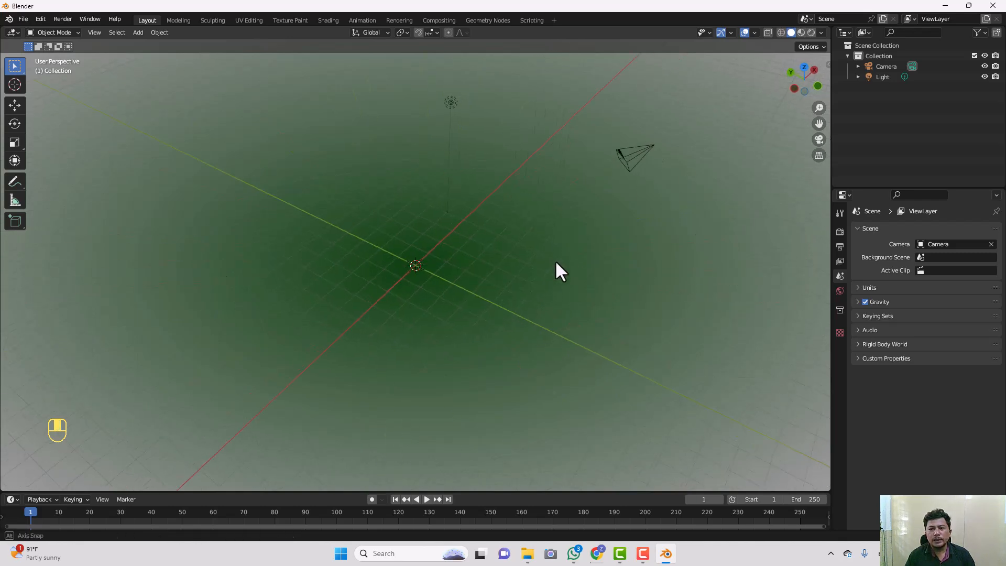
pyautogui.click(984, 66)
pyautogui.click(984, 76)
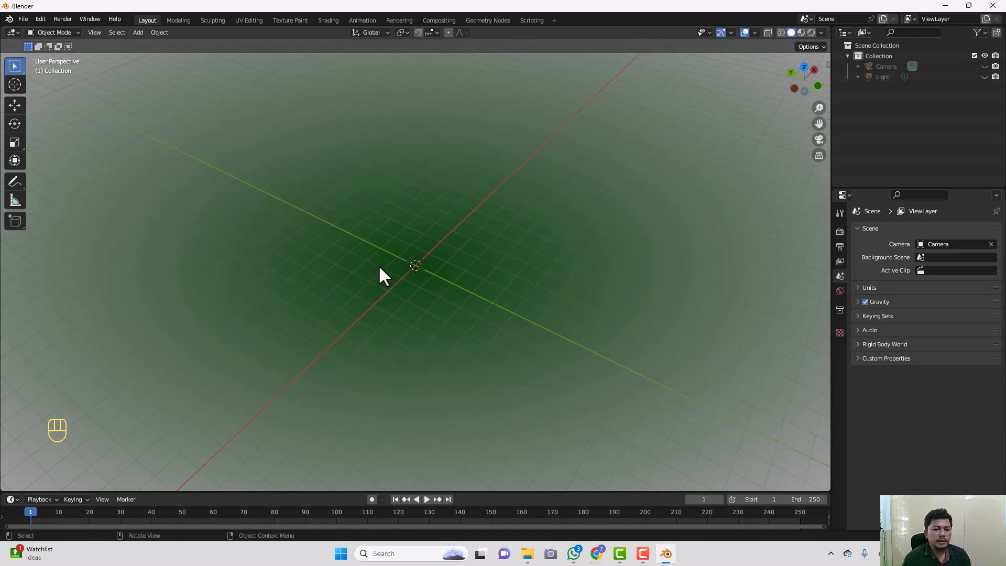
# Add a mesh cube at the origin and raise it about 0.97 m along the Z axis
pyautogui.hotkey('shift', 'a')
pyautogui.moveTo(383, 260)
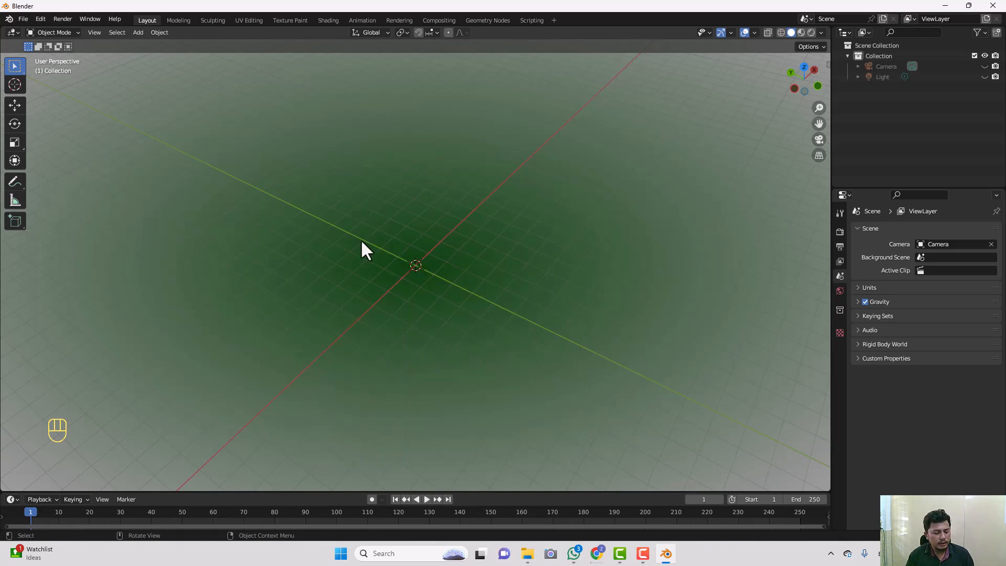
pyautogui.hotkey('shift', 'a')
pyautogui.moveTo(373, 226)
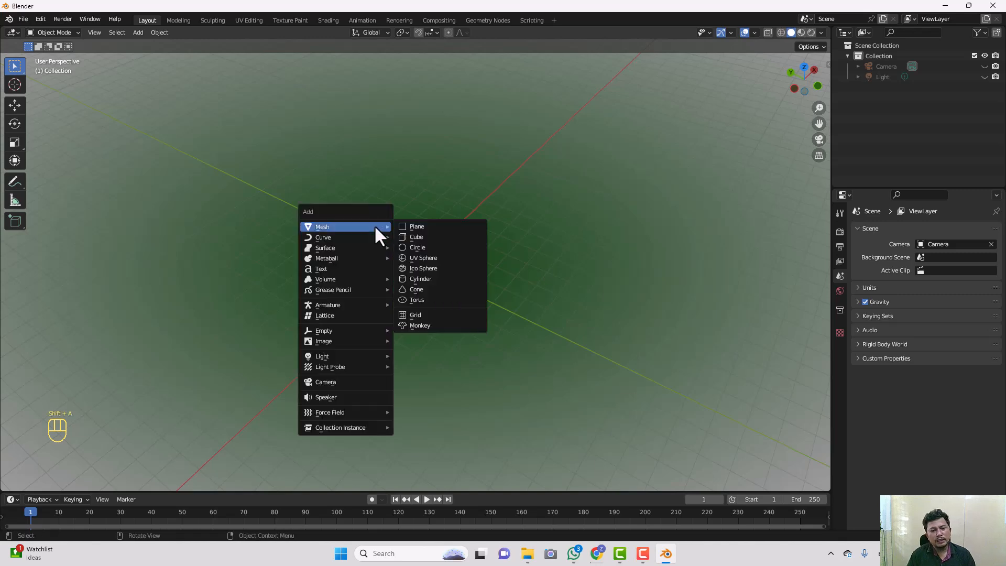
pyautogui.click(434, 241)
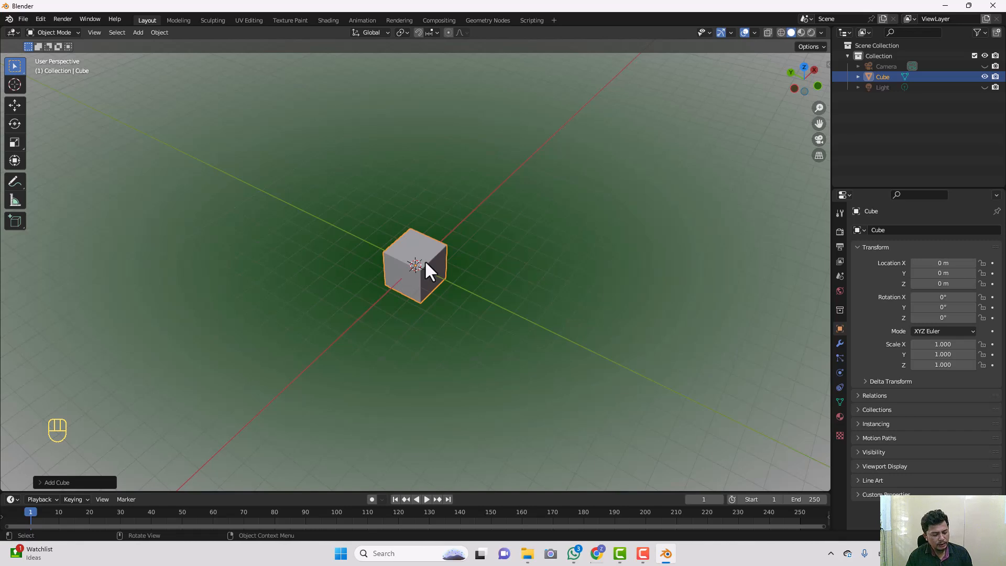
pyautogui.press('g')
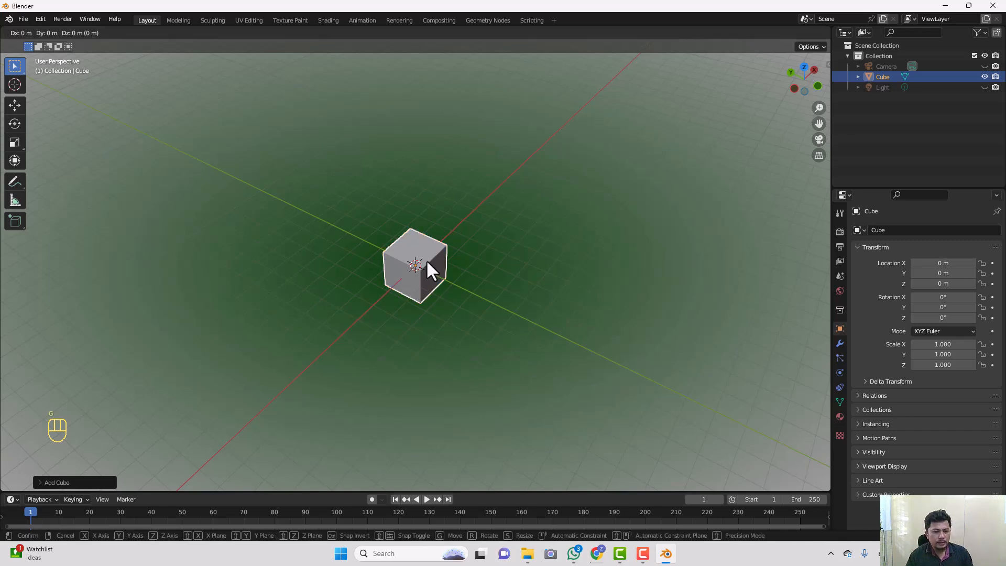
pyautogui.press('z')
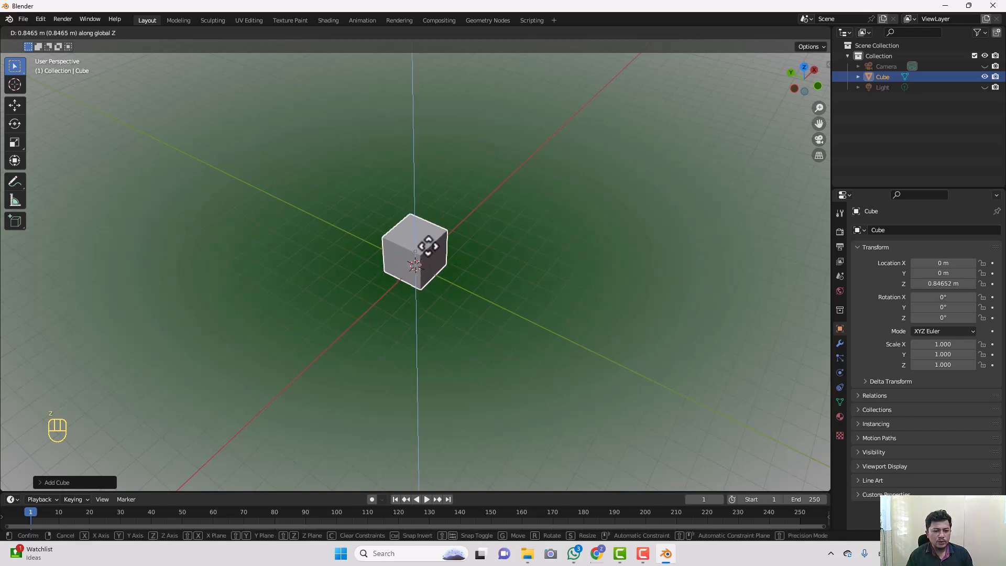
pyautogui.click(429, 240)
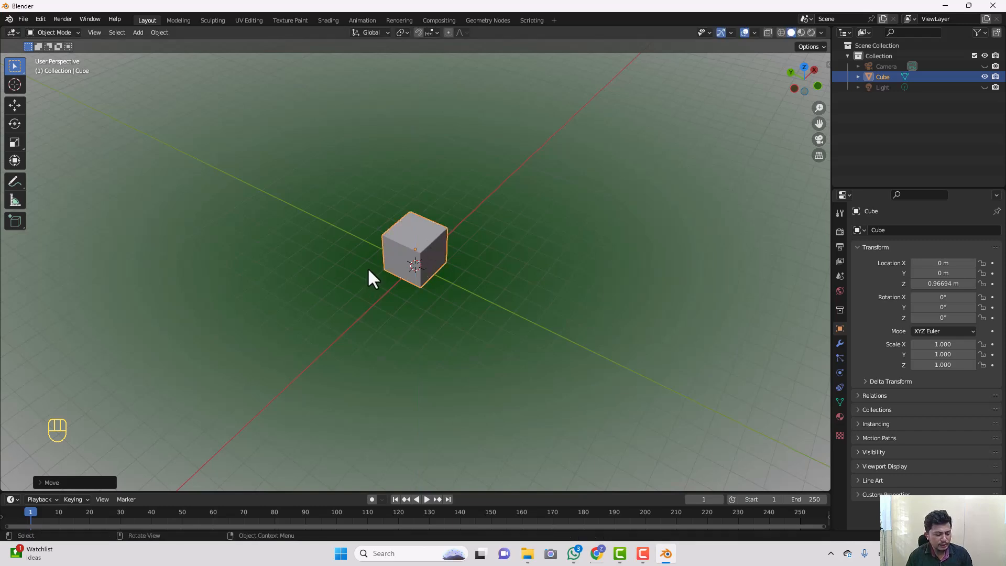
# Flatten the cube along Z to about 0.05 of its height and stretch it along Y by about 2.4
pyautogui.press('s')
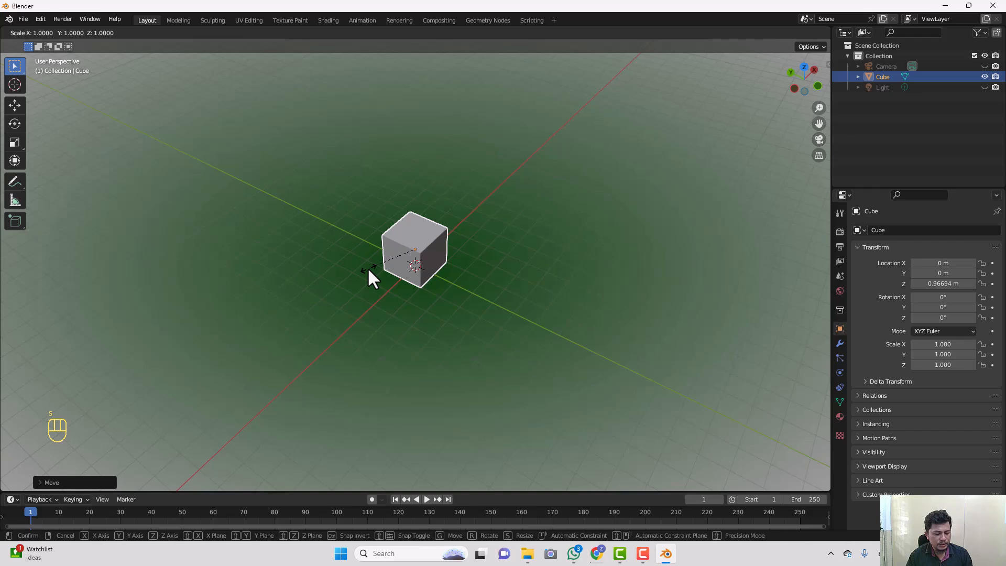
pyautogui.press('z')
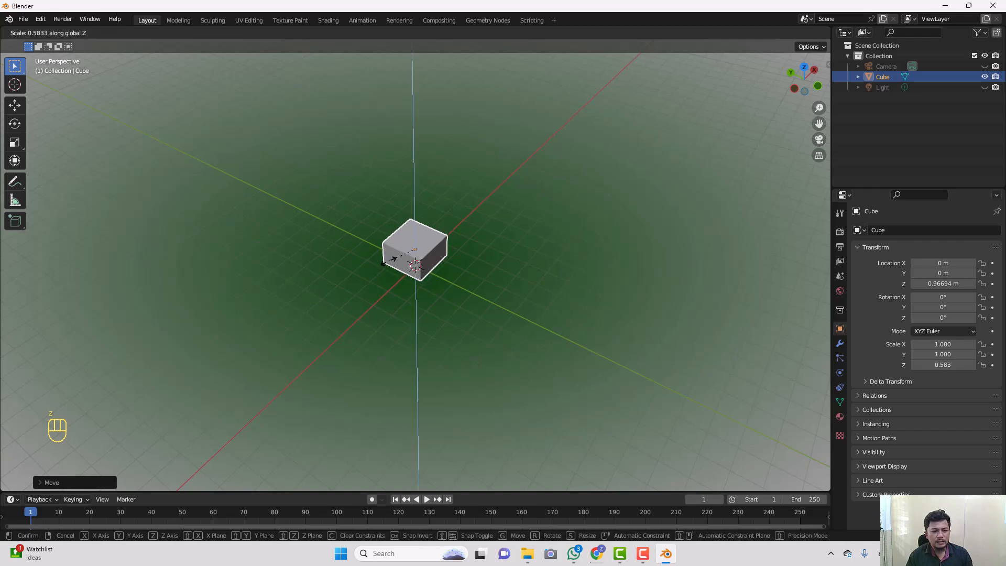
pyautogui.click(417, 246)
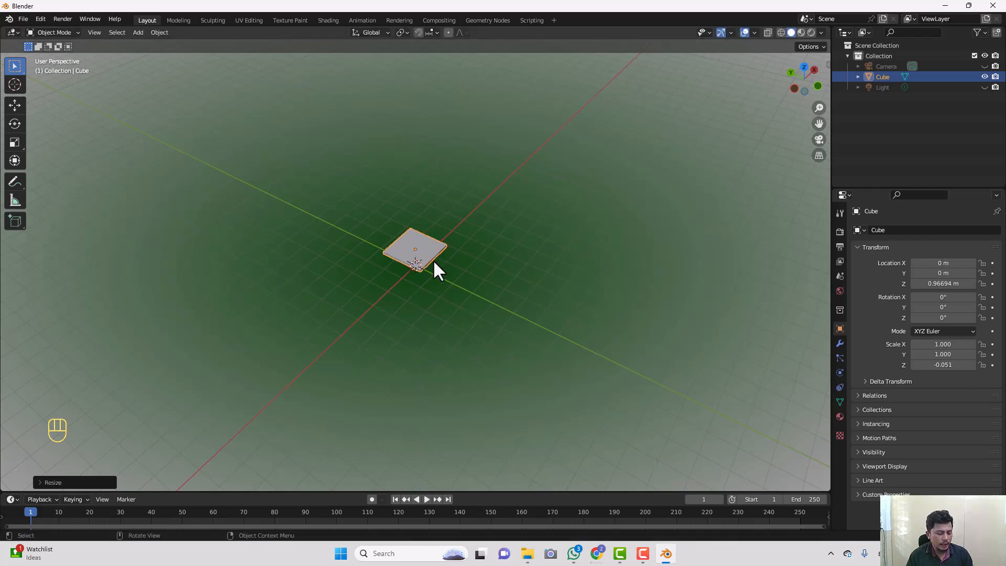
pyautogui.press('s')
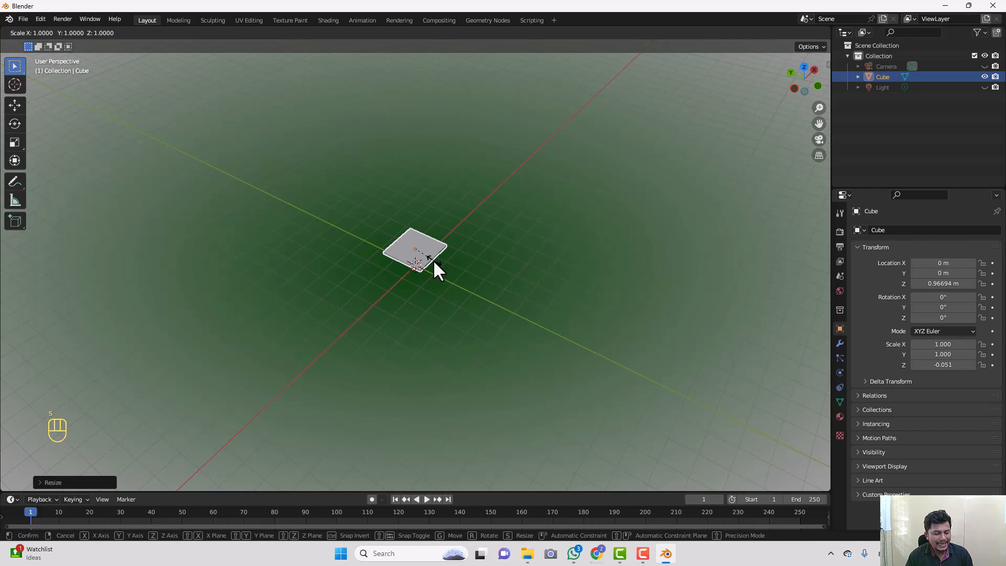
pyautogui.press('y')
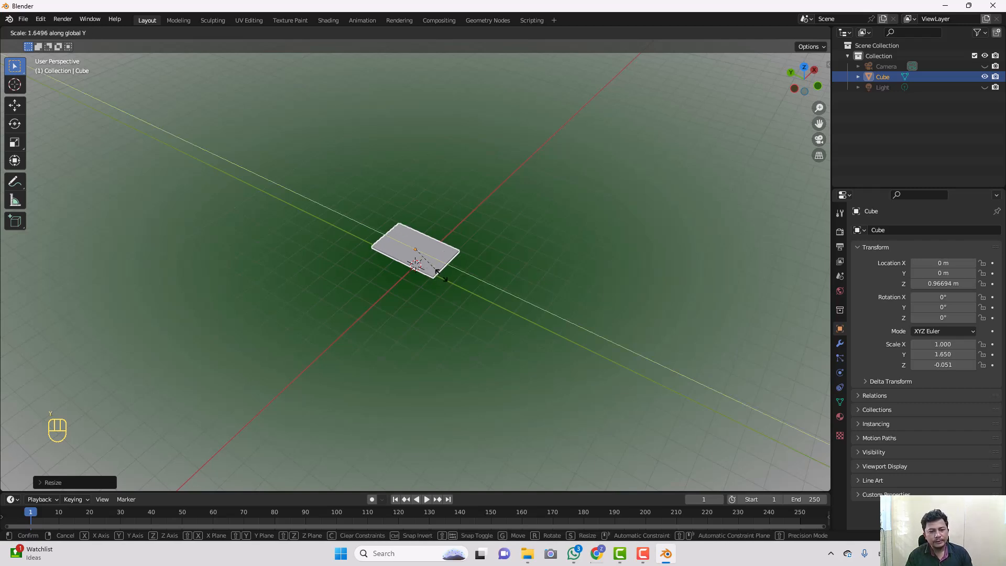
pyautogui.click(445, 300)
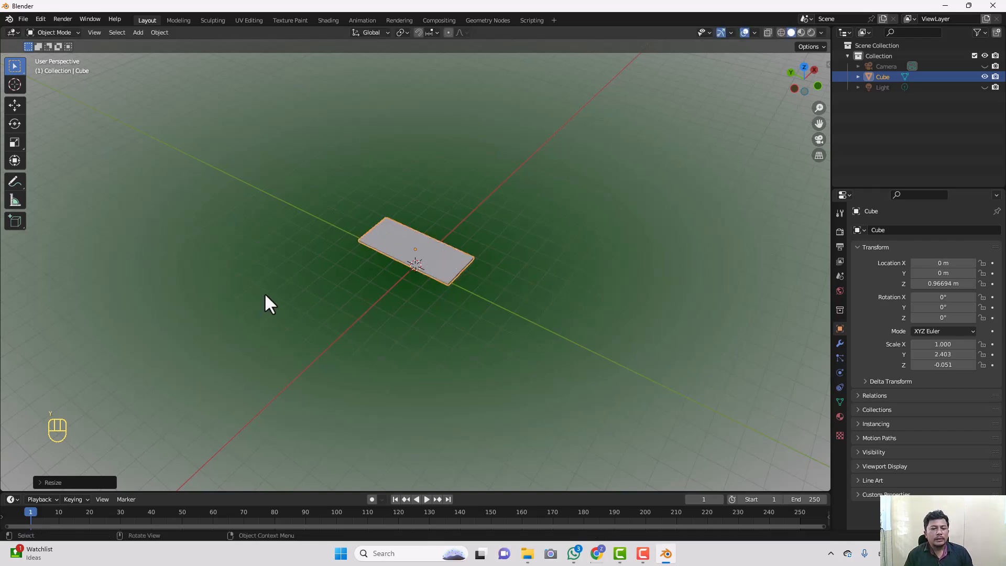
# Lower the flat slab along Z to ground level, at a height of about 0.005 m
pyautogui.moveTo(338, 271); pyautogui.dragTo(435, 257, button='middle')
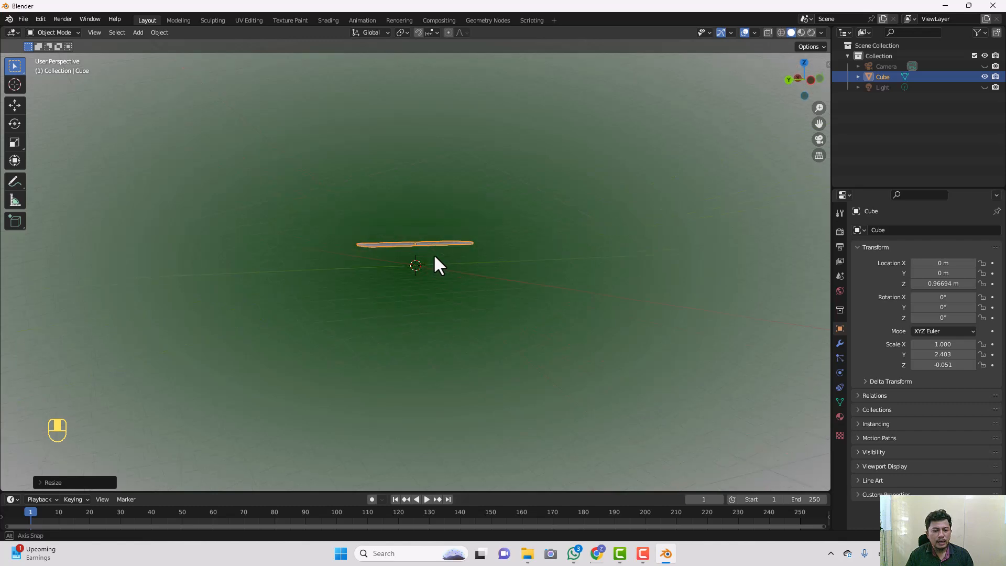
pyautogui.press('g')
pyautogui.press('z')
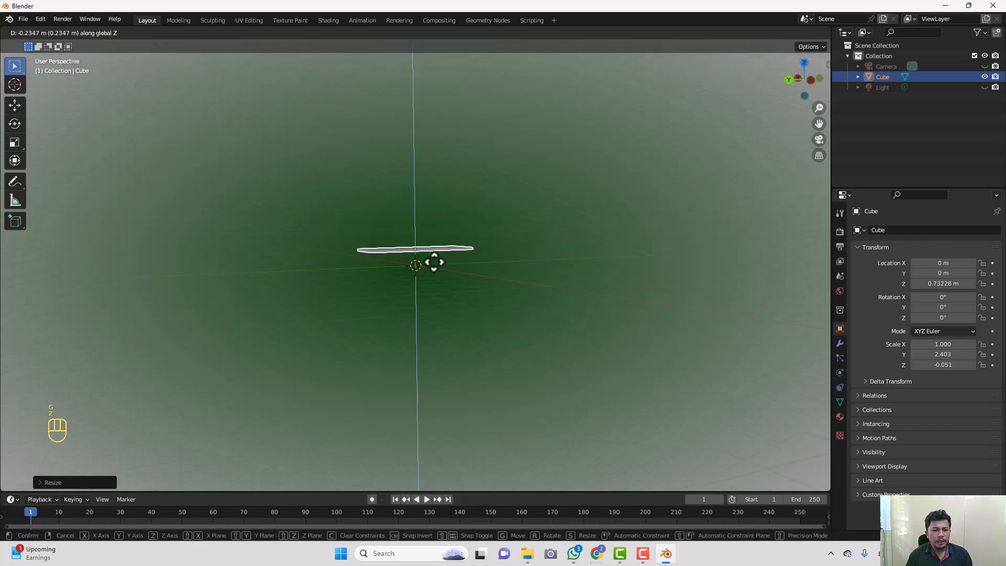
pyautogui.click(431, 276)
# Scale the slab up uniformly by a factor of about 1.26
pyautogui.moveTo(431, 276); pyautogui.dragTo(441, 325, button='middle')
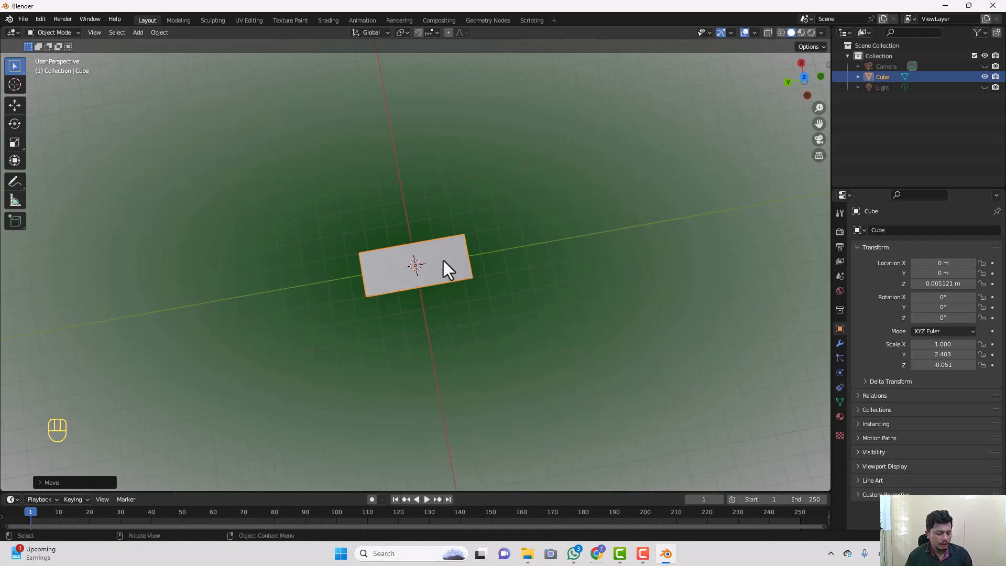
pyautogui.press('s')
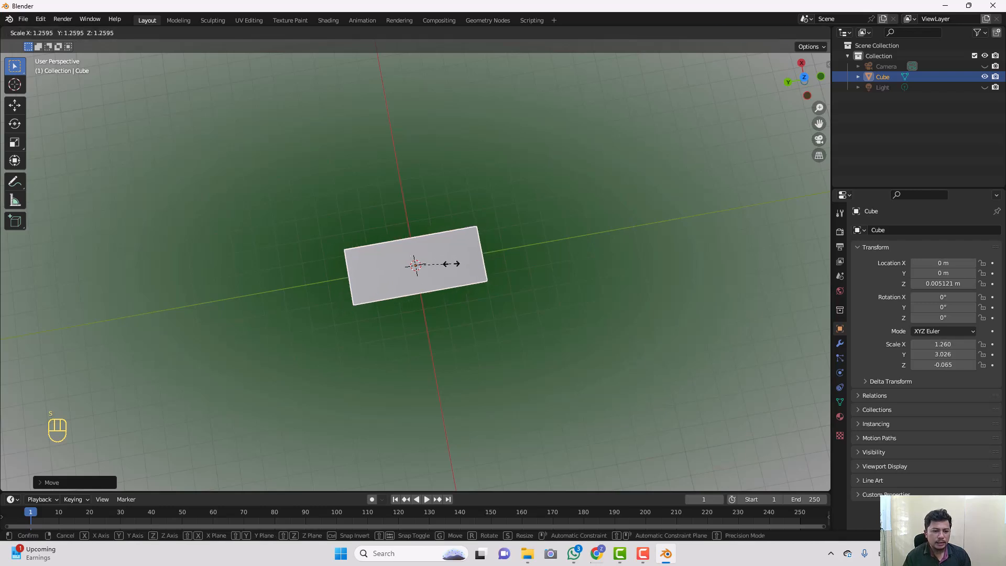
pyautogui.click(457, 264)
# In Edit Mode, add 20 evenly spaced loop cuts across the slab, dividing its long Y side without sliding them
pyautogui.moveTo(476, 301); pyautogui.dragTo(464, 273, button='middle')
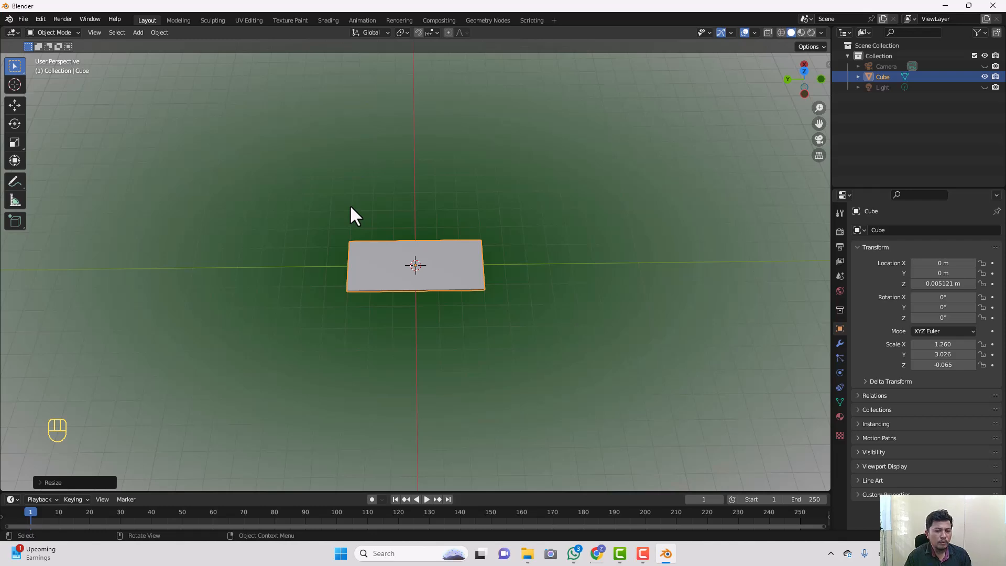
pyautogui.press('Tab')
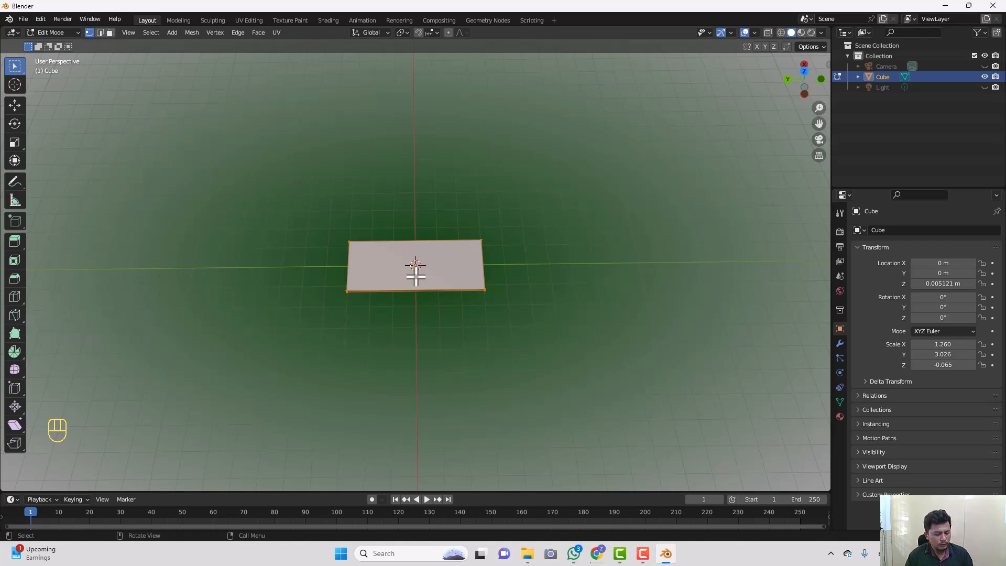
pyautogui.hotkey('ctrl', 'r')
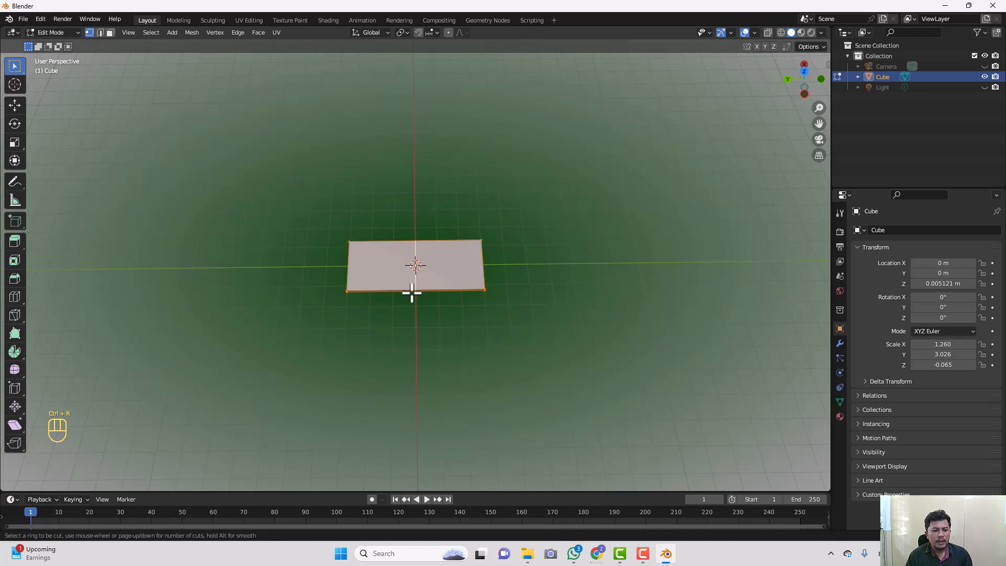
pyautogui.scroll(14, 411, 293)
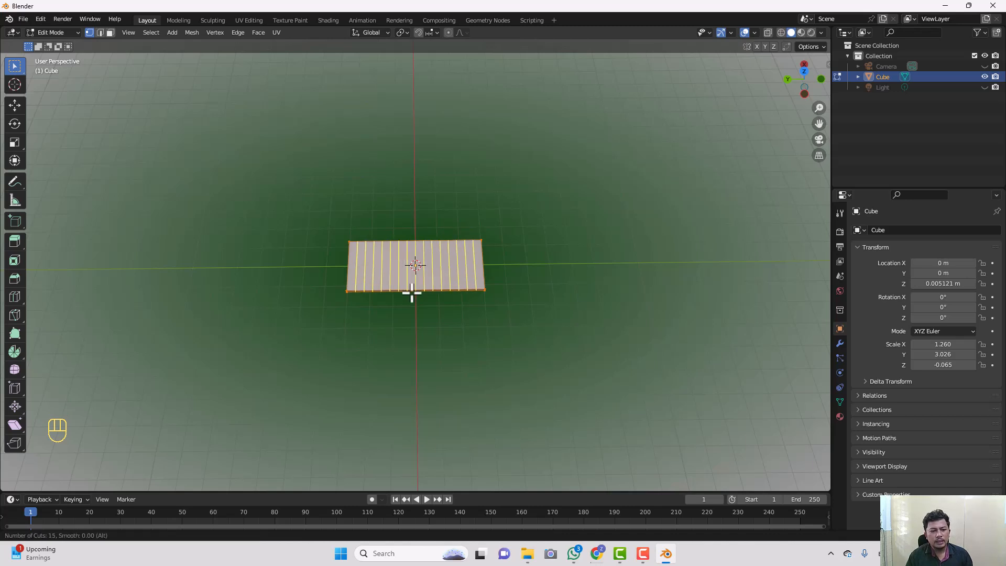
pyautogui.scroll(7, 411, 293)
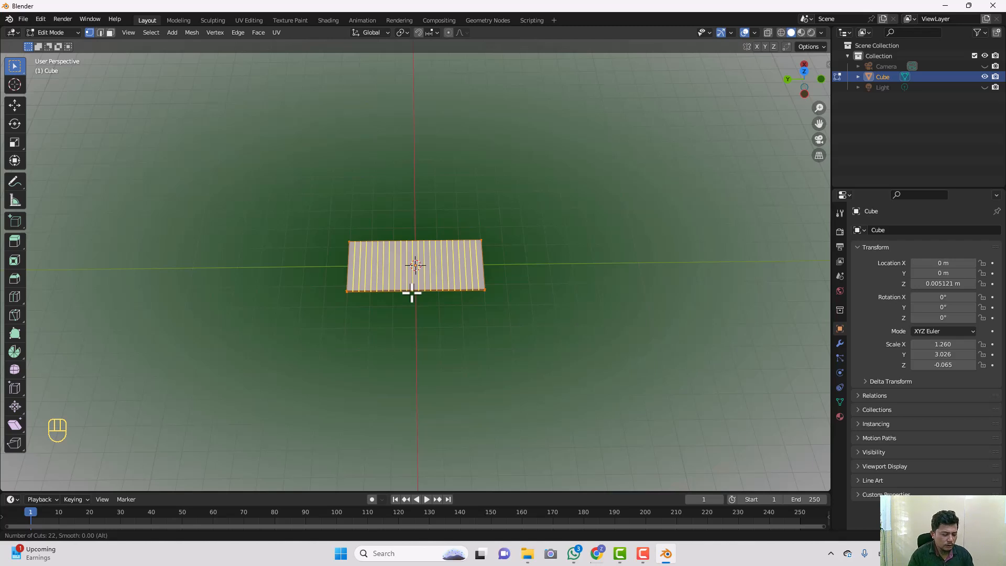
pyautogui.write('20')
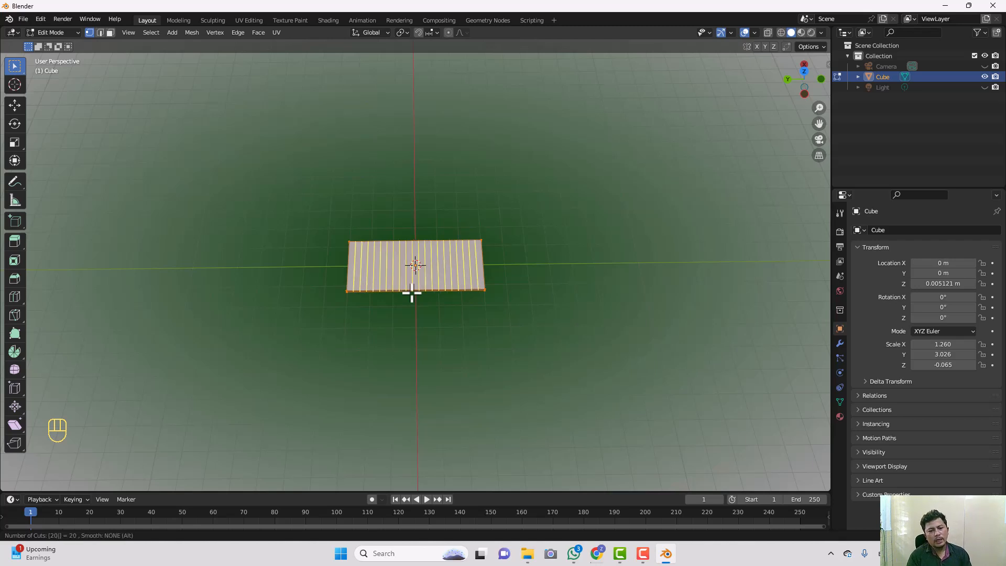
pyautogui.press('Return')
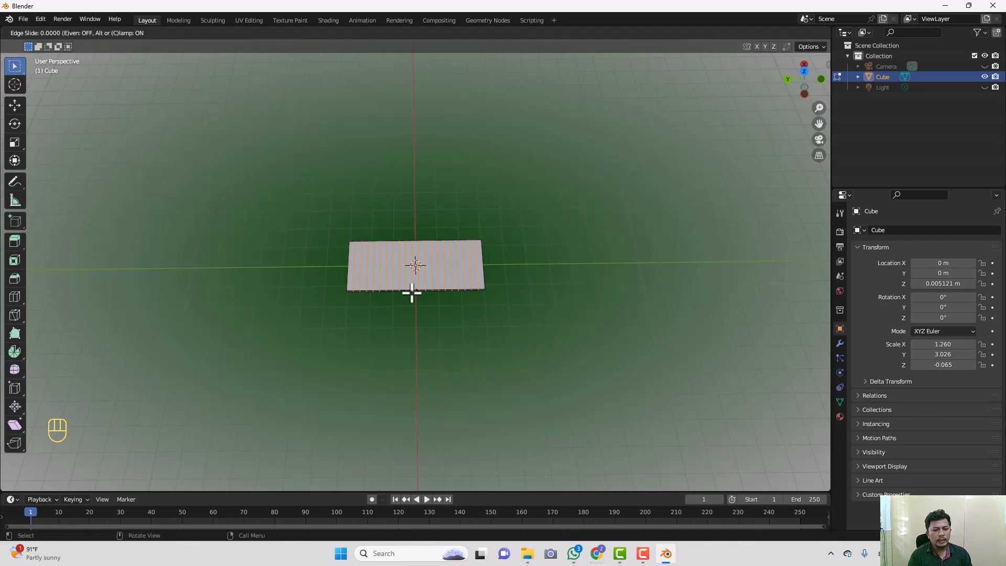
pyautogui.click(411, 293)
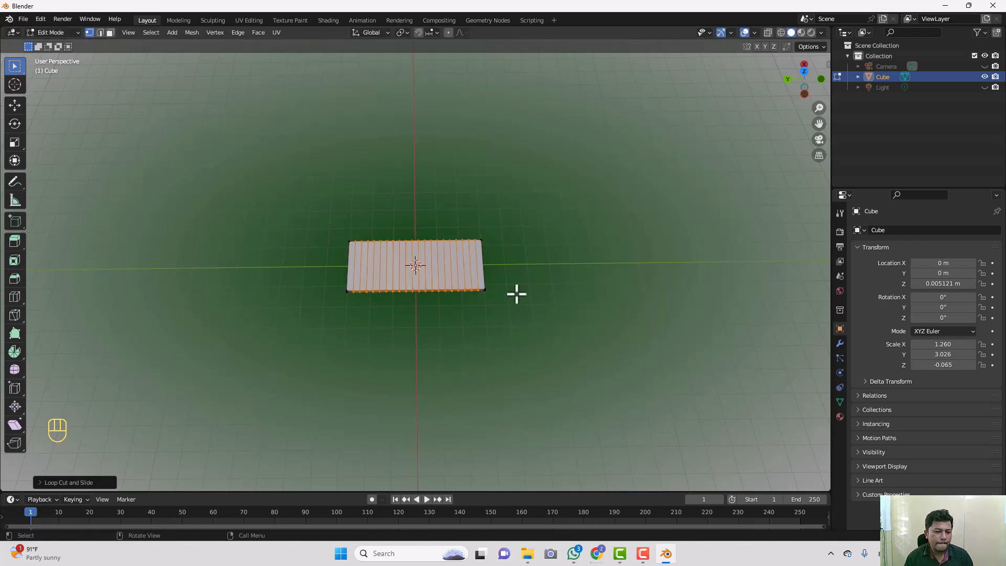
pyautogui.press('Tab')
pyautogui.press('Tab')
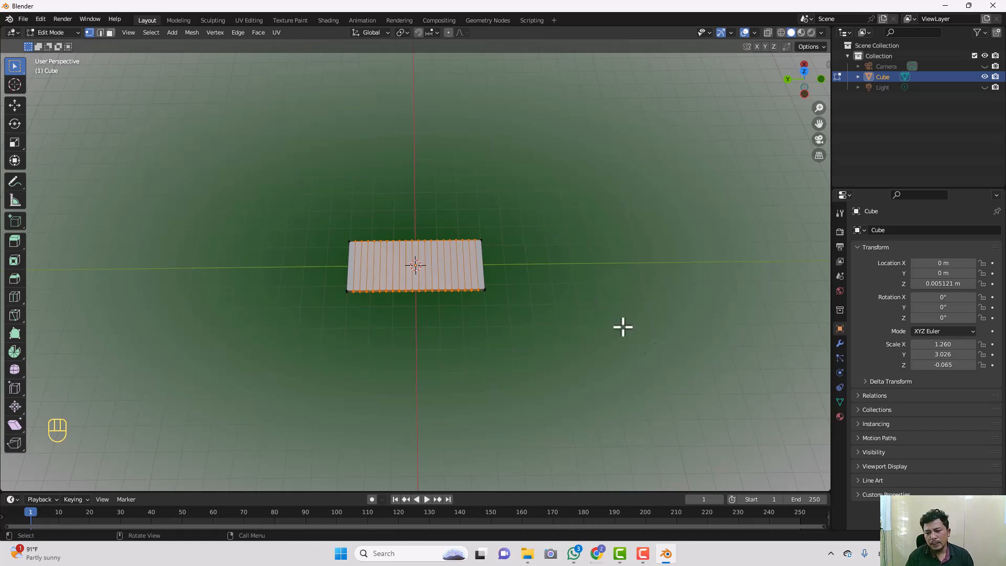
# Create a new material in a new slot on the slab and darken its base color to near black
pyautogui.click(838, 417)
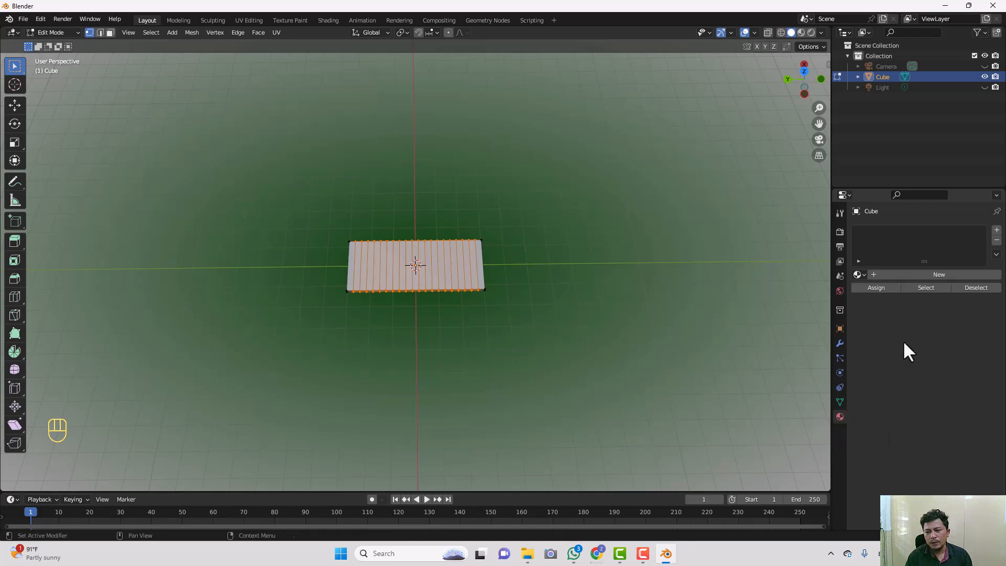
pyautogui.click(996, 230)
pyautogui.click(928, 274)
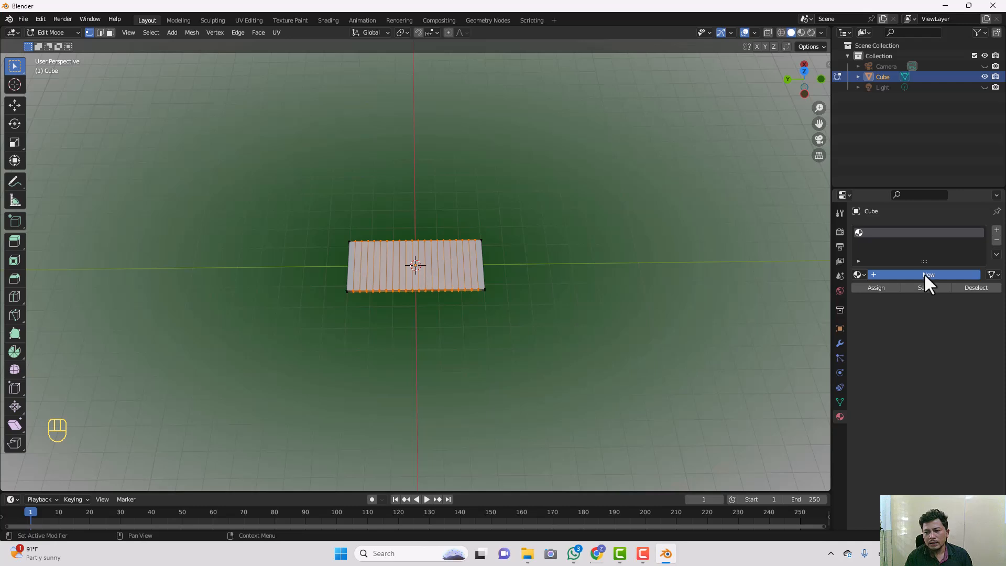
pyautogui.doubleClick(918, 273)
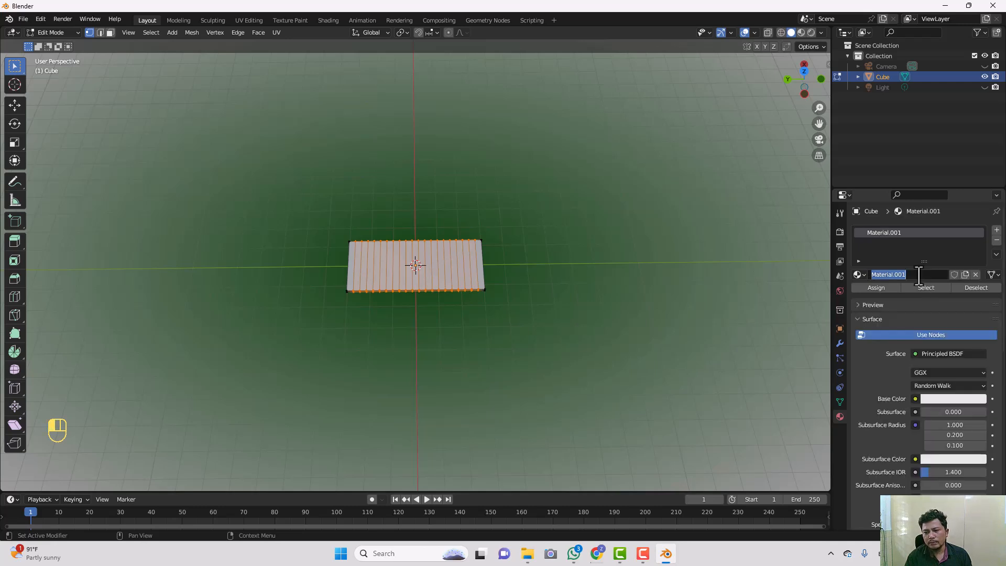
pyautogui.click(940, 400)
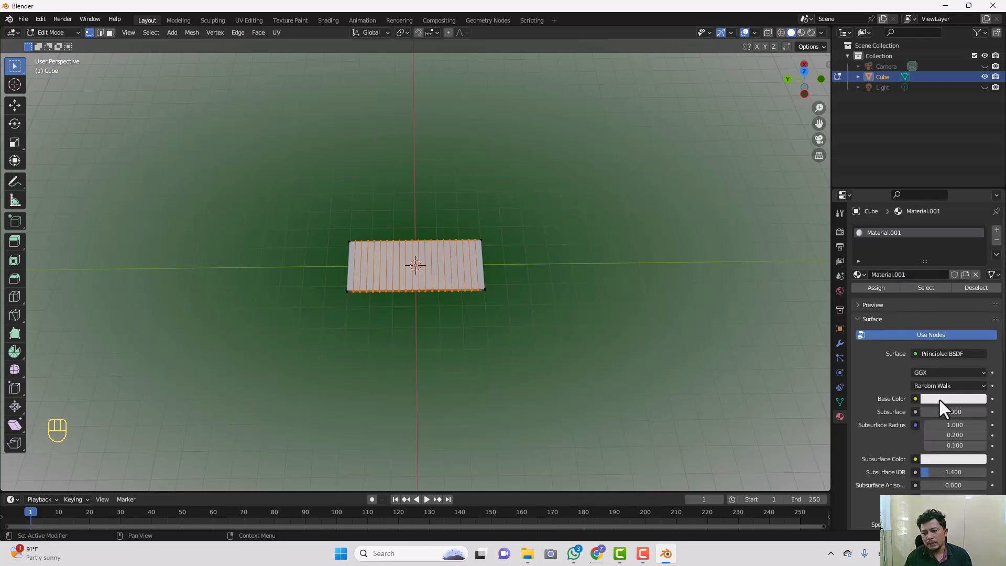
pyautogui.click(939, 398)
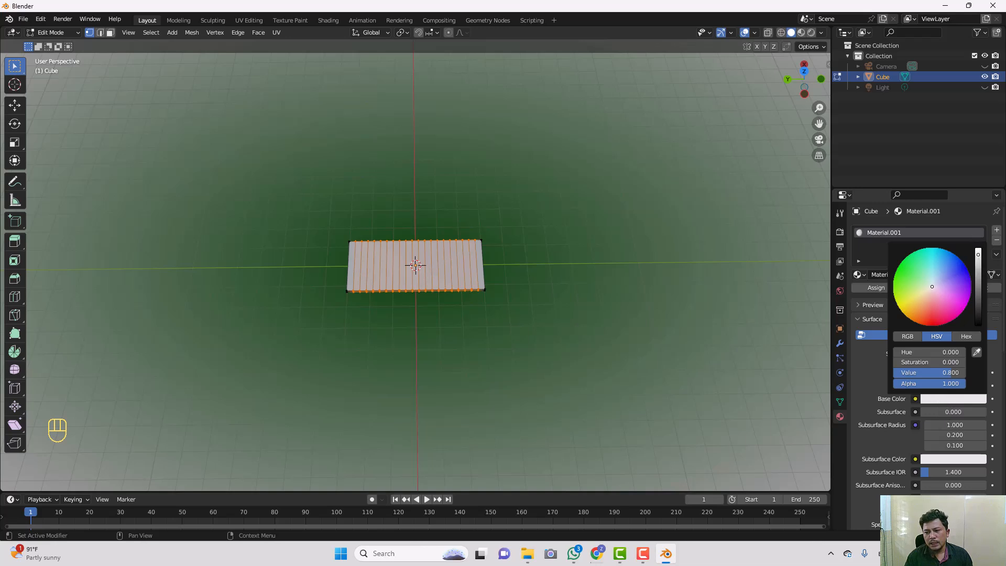
pyautogui.moveTo(978, 254); pyautogui.dragTo(978, 315)
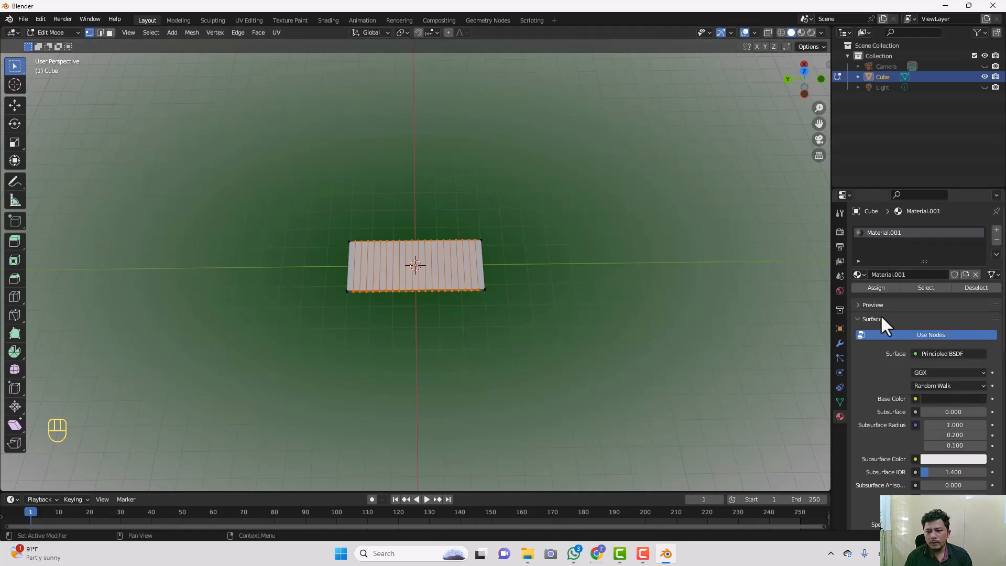
# Assign the near-black material to the slab, display the viewport in Material Preview shading and clear the selection
pyautogui.click(873, 292)
pyautogui.click(802, 33)
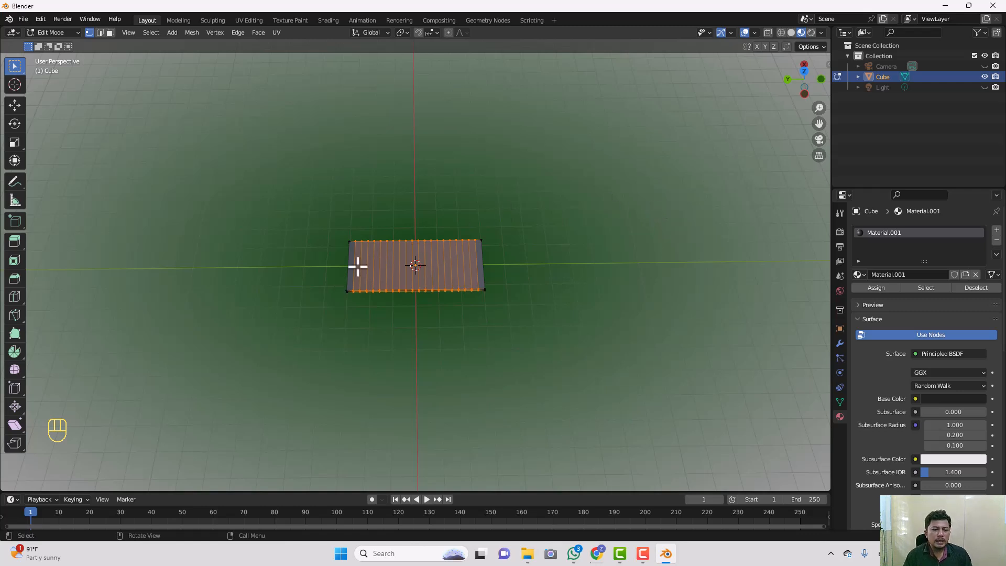
pyautogui.hotkey('alt', 'a')
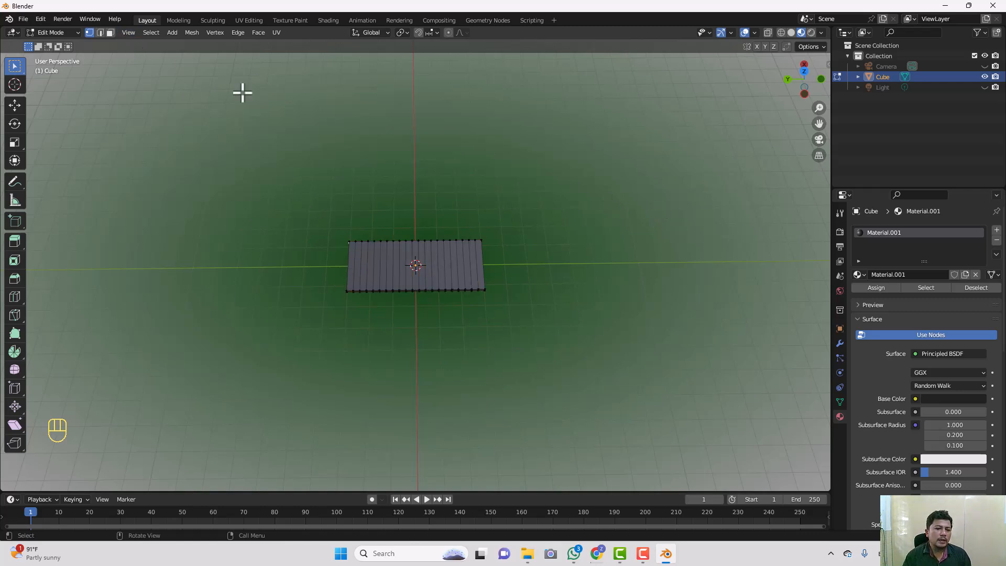
# Give the second strip from each end of the slab's top a new bright yellow material, with hue 0.137 and saturation 0.907
pyautogui.click(110, 33)
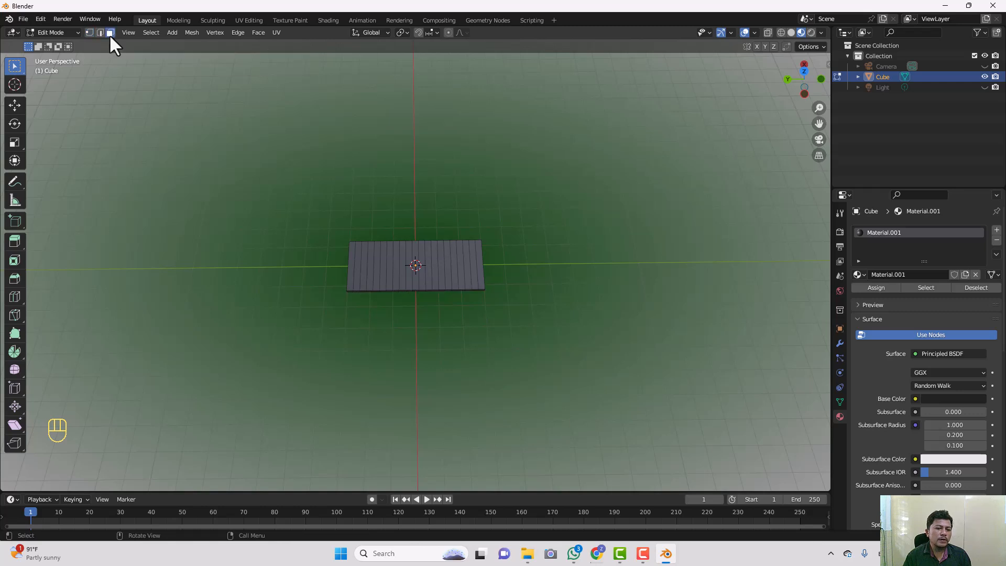
pyautogui.click(362, 265)
pyautogui.click(356, 264)
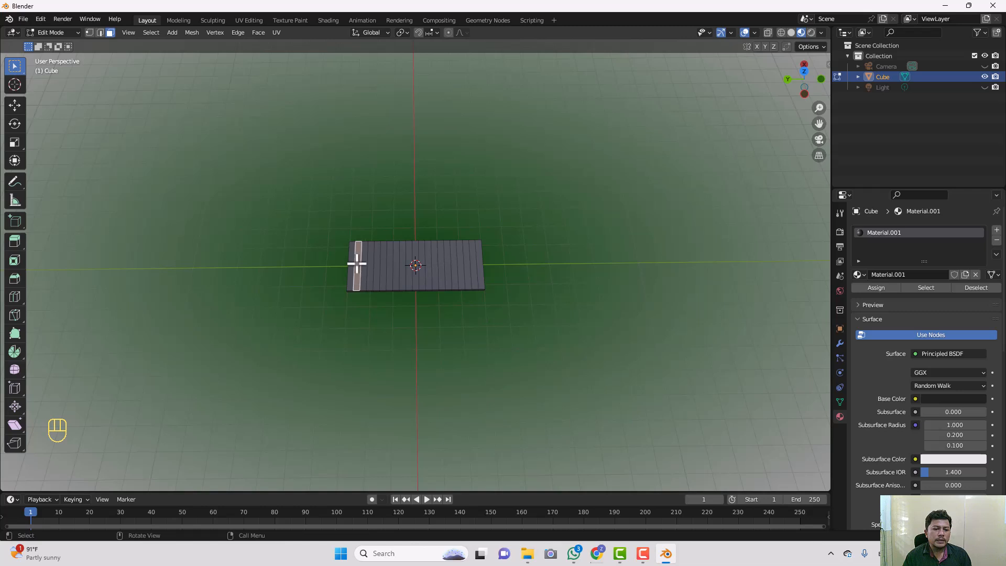
pyautogui.keyDown('alt'); pyautogui.keyDown('shift'); pyautogui.click(474, 262); pyautogui.keyUp('shift'); pyautogui.keyUp('alt')
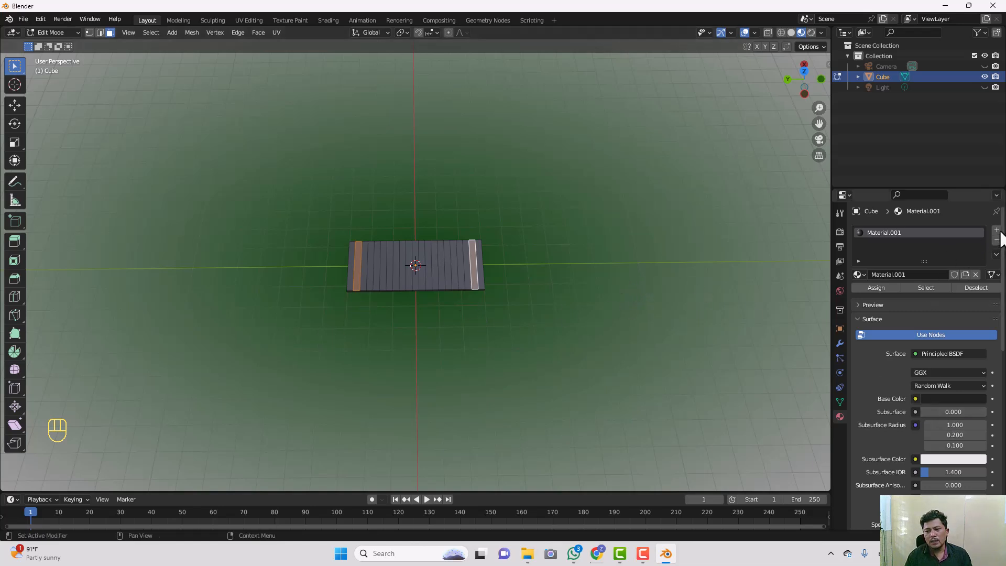
pyautogui.click(996, 230)
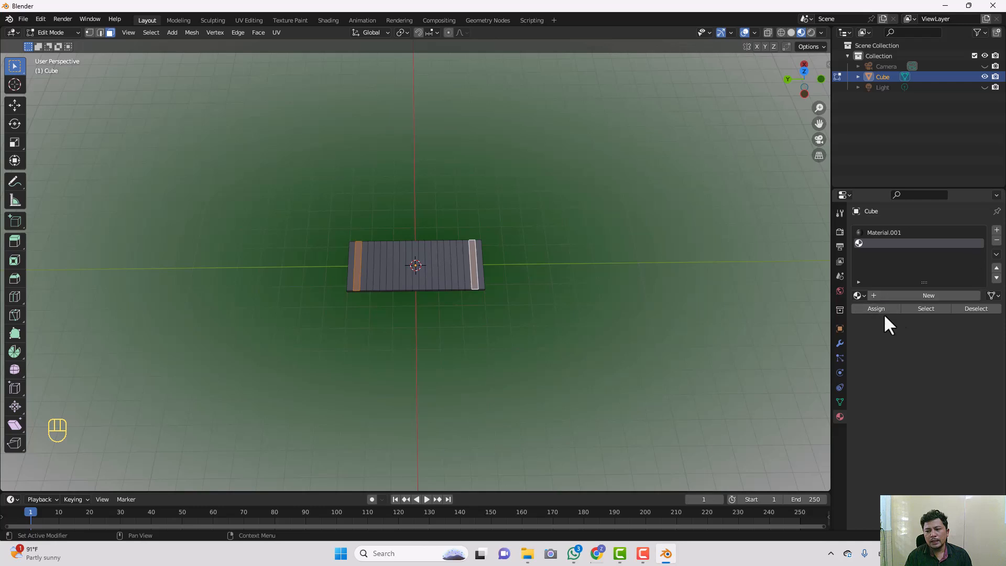
pyautogui.click(908, 294)
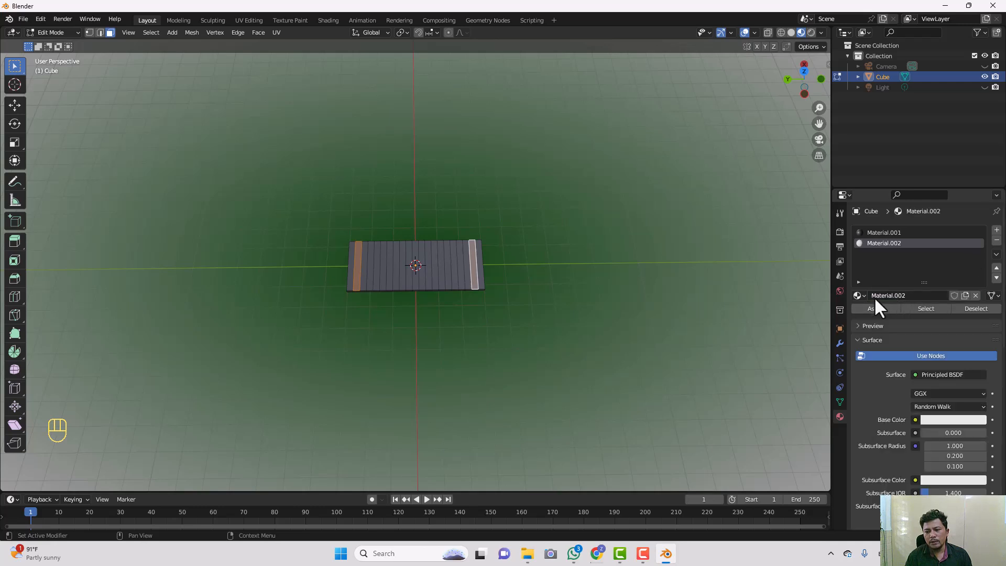
pyautogui.click(930, 420)
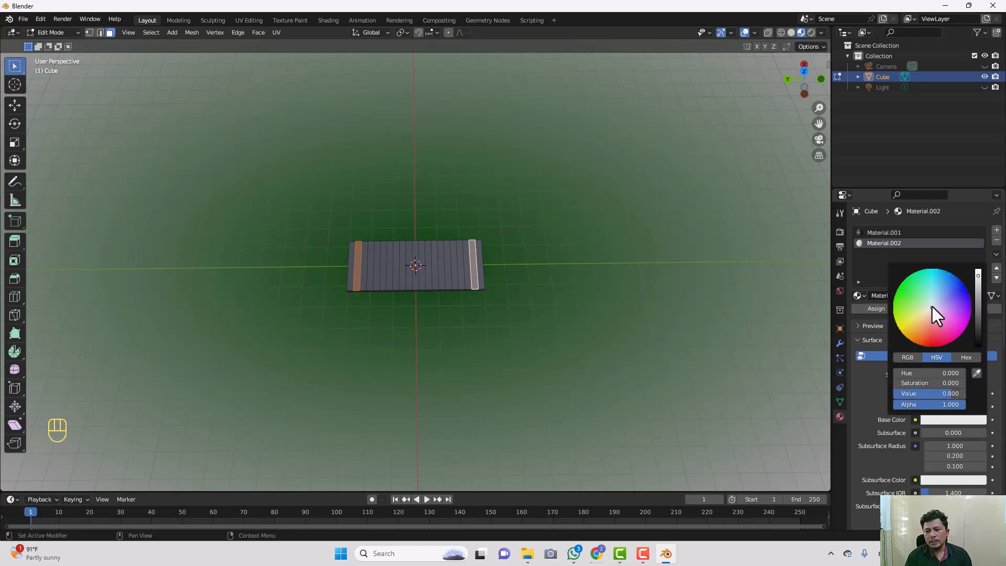
pyautogui.moveTo(929, 309); pyautogui.dragTo(911, 323)
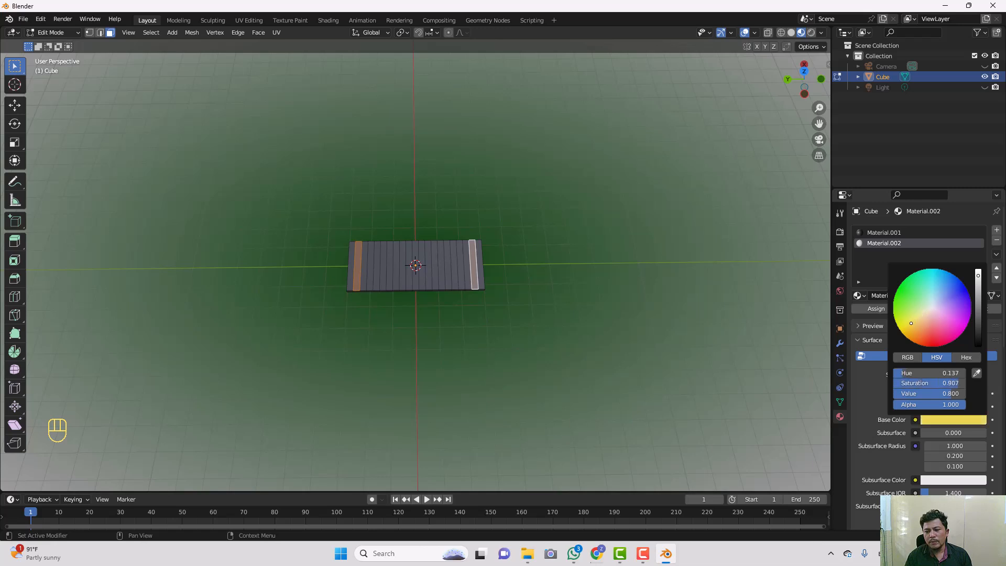
pyautogui.click(978, 274)
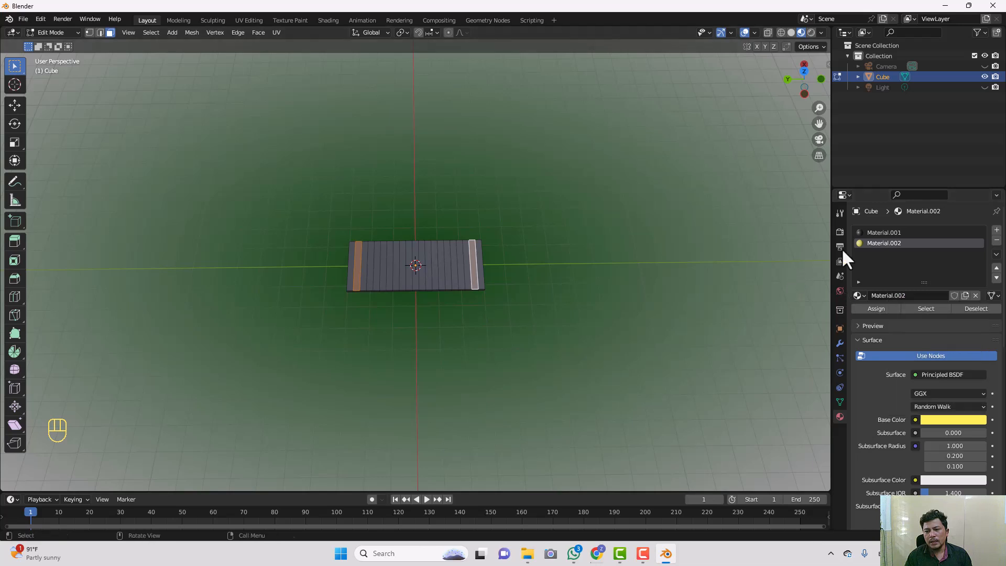
pyautogui.click(872, 307)
# Give the slab's center strip a new pure white material and return to Object Mode
pyautogui.click(416, 258)
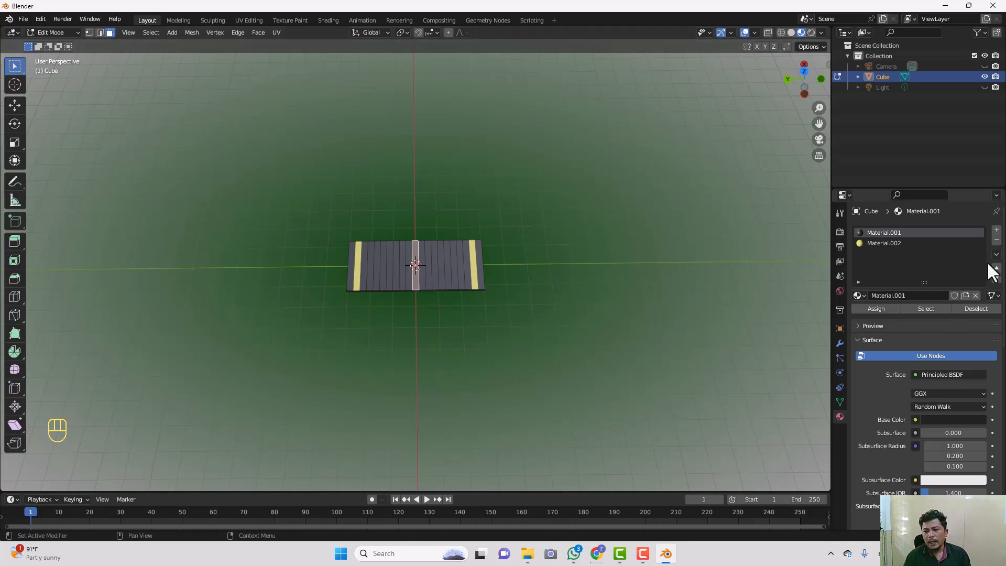
pyautogui.click(996, 231)
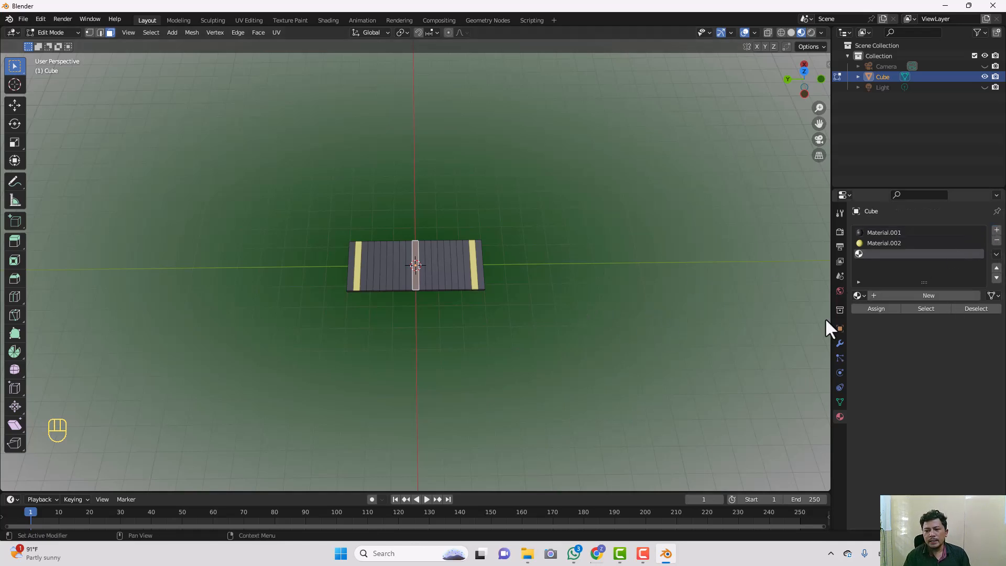
pyautogui.click(932, 294)
pyautogui.click(944, 419)
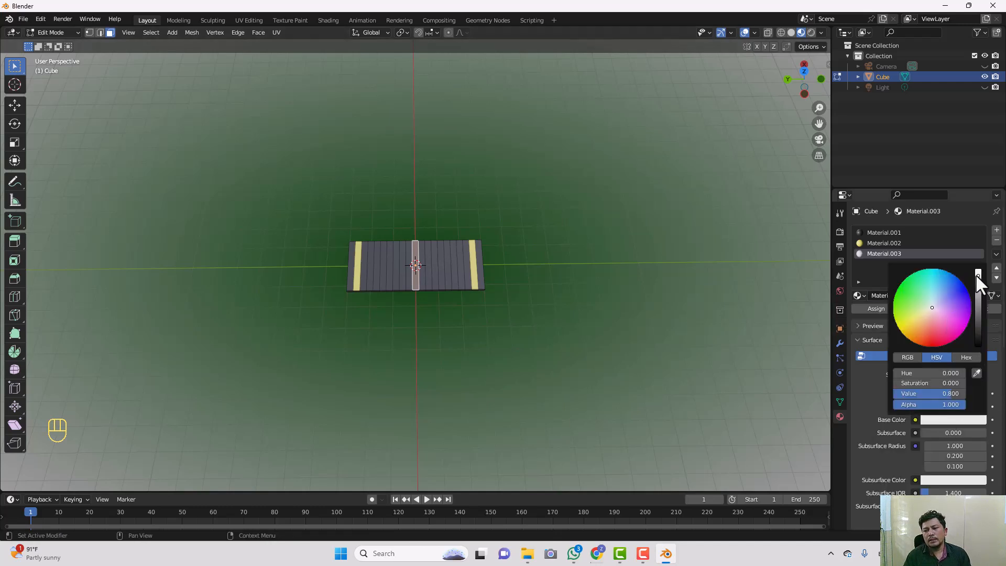
pyautogui.click(976, 274)
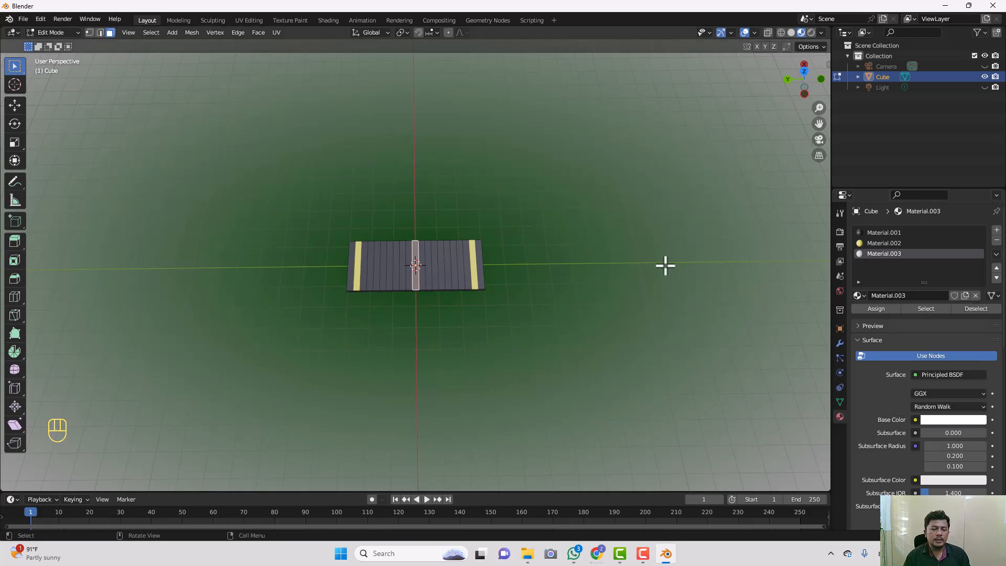
pyautogui.click(876, 308)
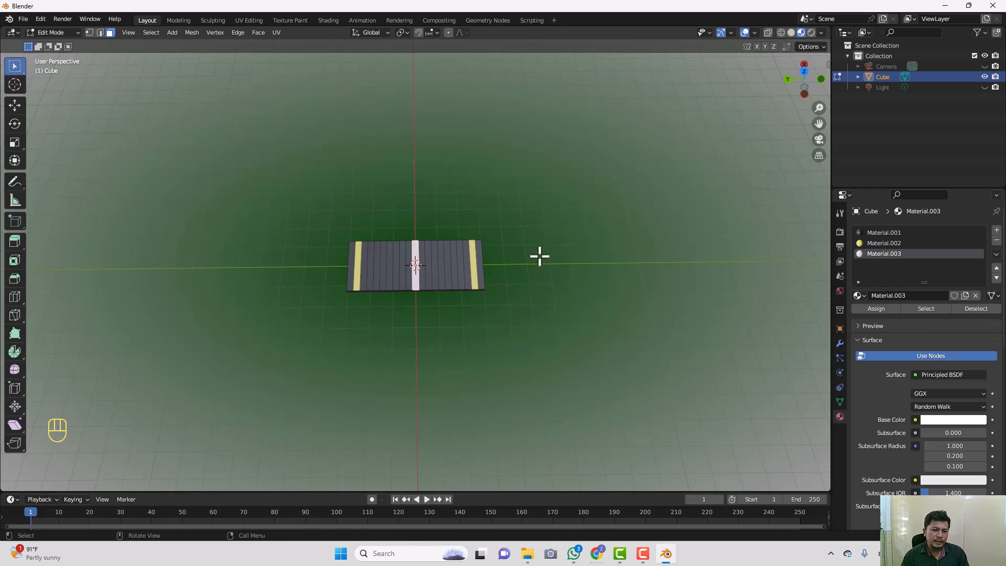
pyautogui.press('Tab')
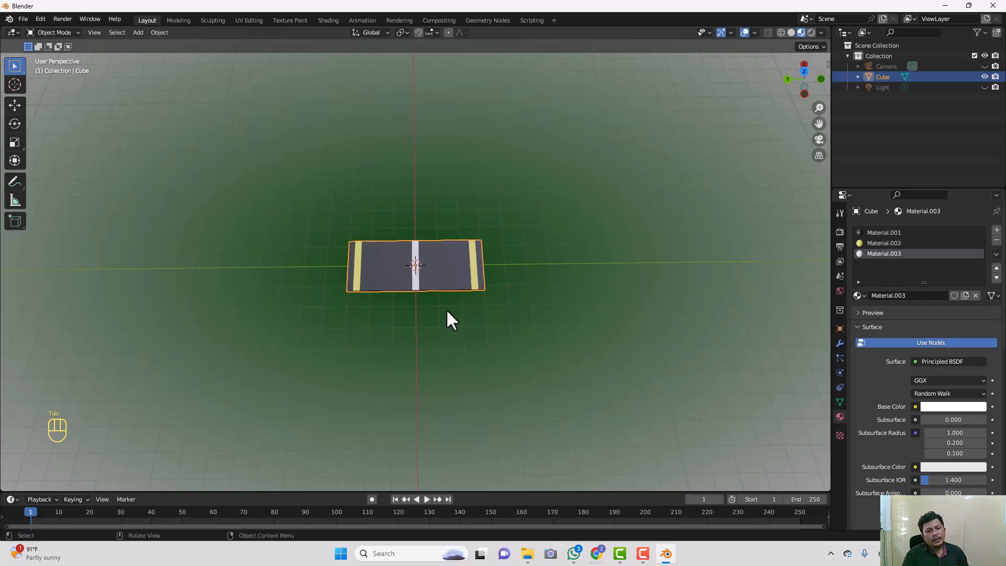
pyautogui.scroll(3, 447, 310)
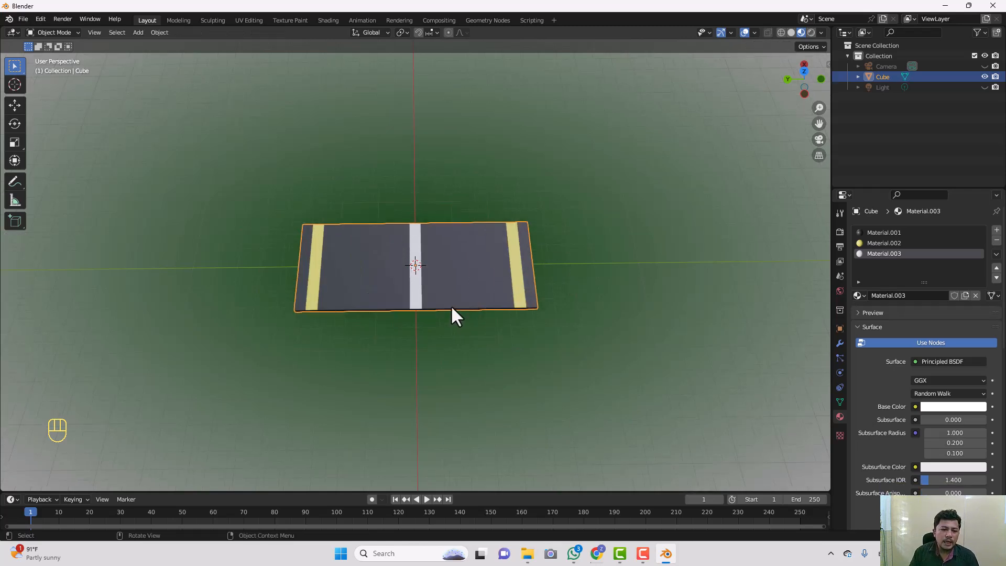
pyautogui.scroll(6, 451, 309)
pyautogui.scroll(-6, 451, 309)
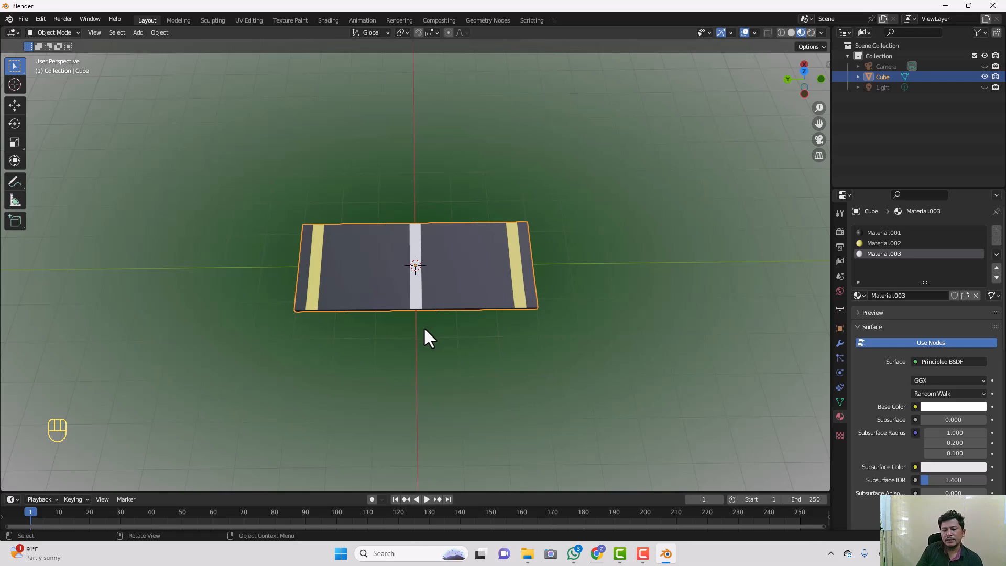
pyautogui.scroll(-2, 442, 311)
# Add a Path curve at the slab's center and scale it up uniformly by a factor of about 2.6
pyautogui.moveTo(573, 324); pyautogui.dragTo(438, 319, button='middle')
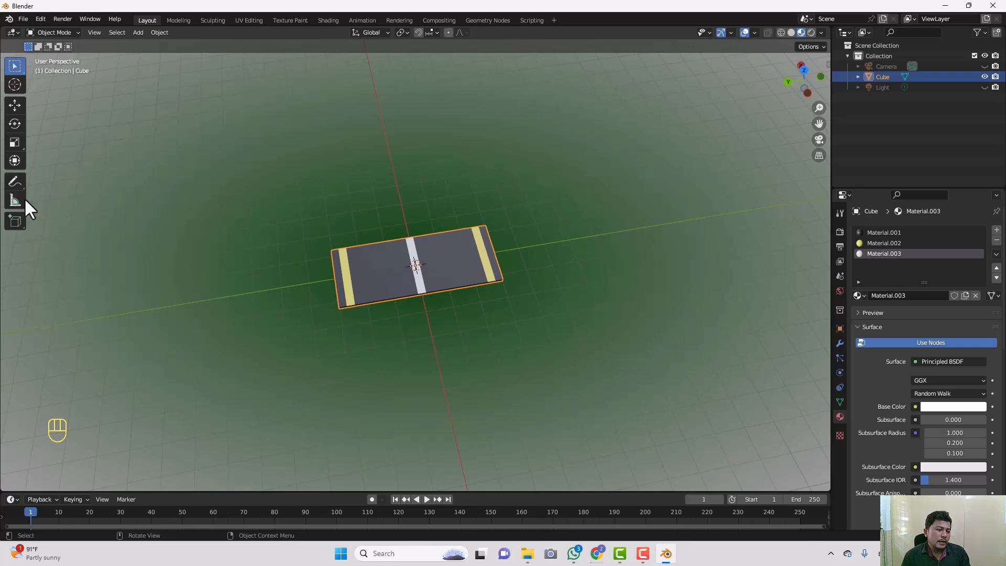
pyautogui.hotkey('shift', 'a')
pyautogui.moveTo(175, 227)
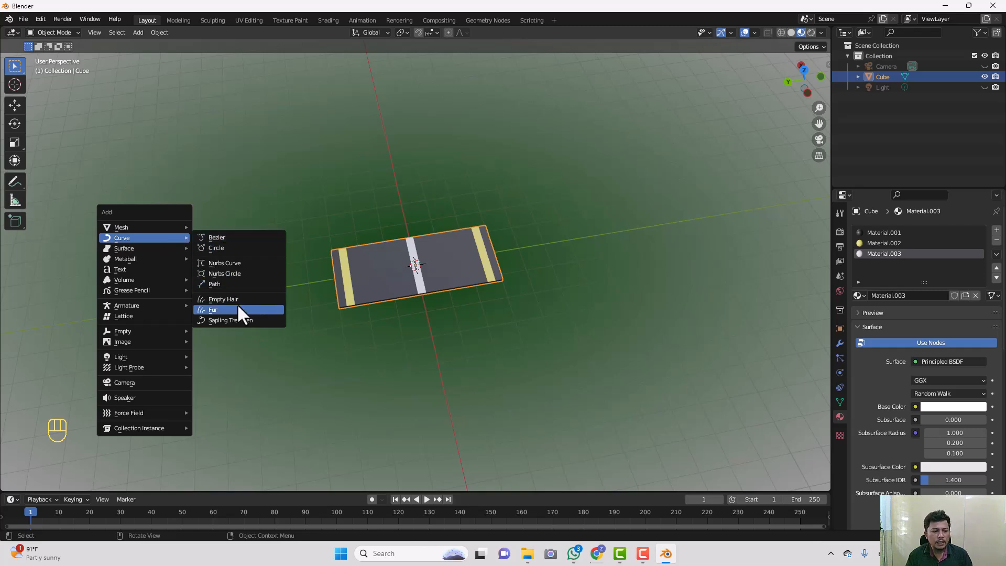
pyautogui.click(240, 285)
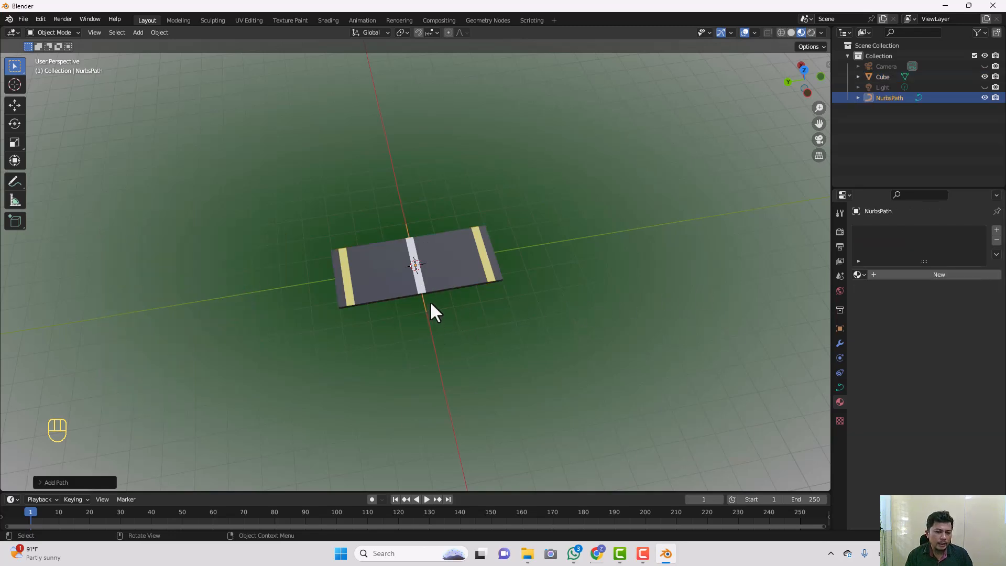
pyautogui.press('s')
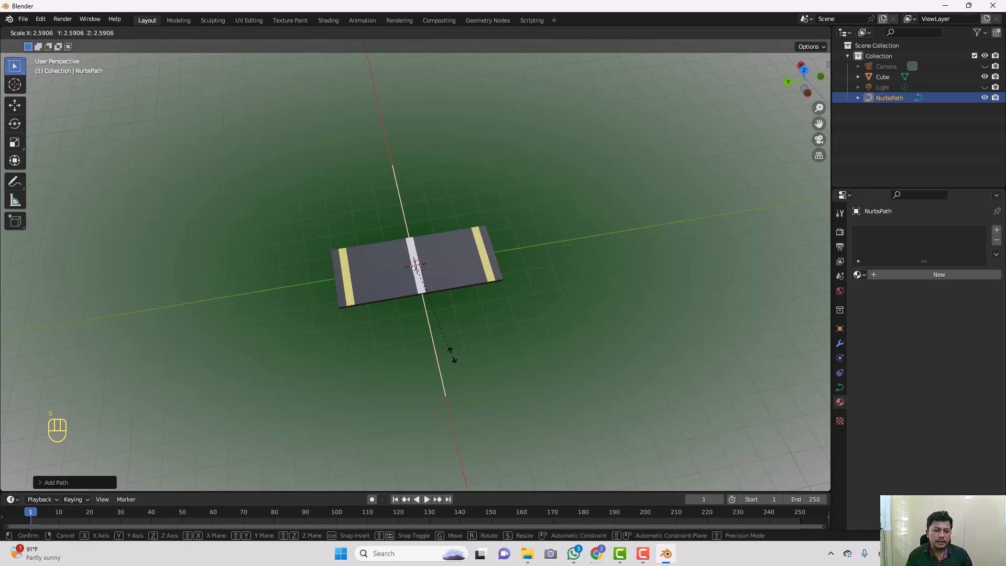
pyautogui.click(452, 358)
# In Edit Mode, extrude the path's negative-X end point about 9.9 m further along X and raise the new point along Z
pyautogui.moveTo(498, 356); pyautogui.dragTo(568, 341, button='middle')
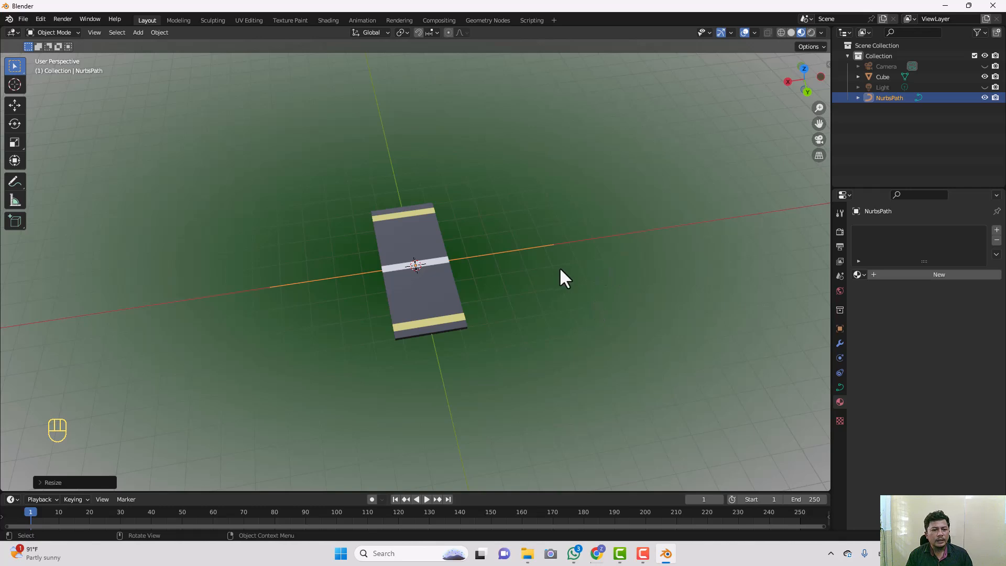
pyautogui.click(415, 226)
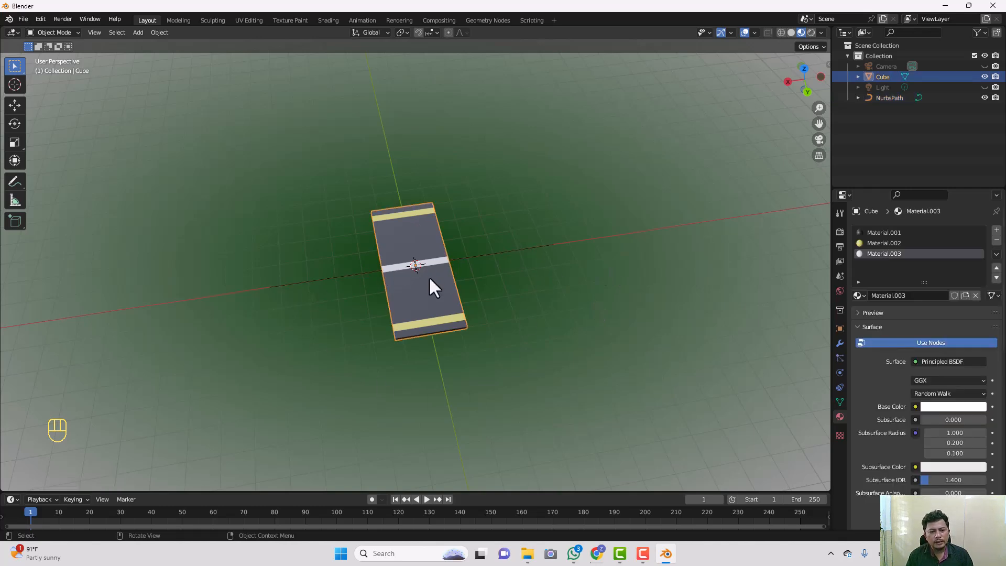
pyautogui.click(489, 255)
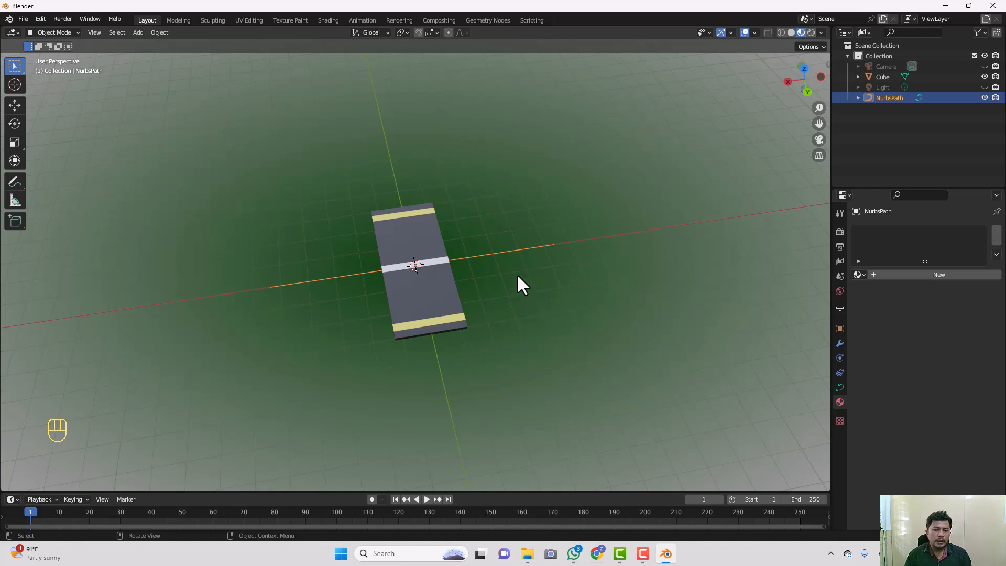
pyautogui.press('Tab')
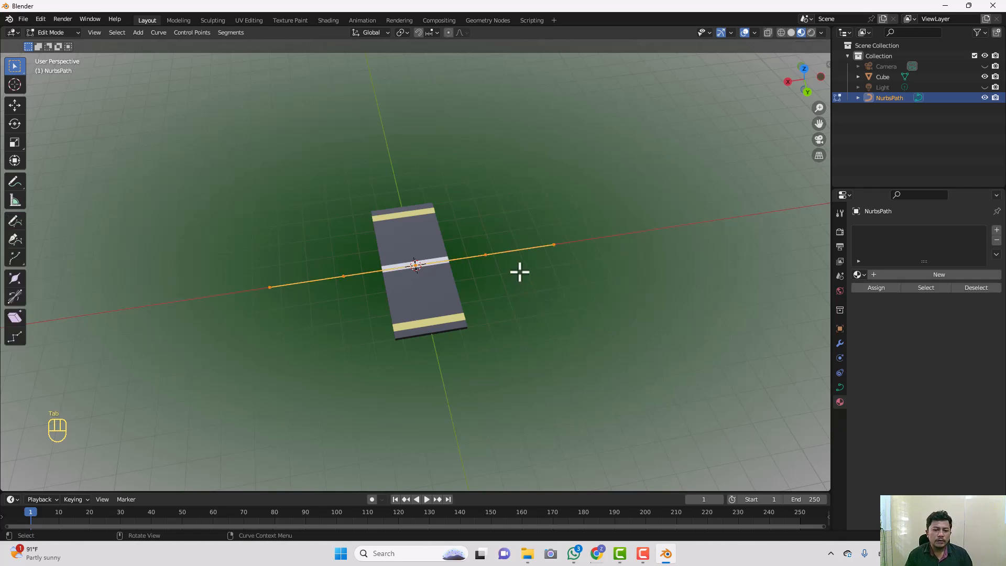
pyautogui.click(554, 245)
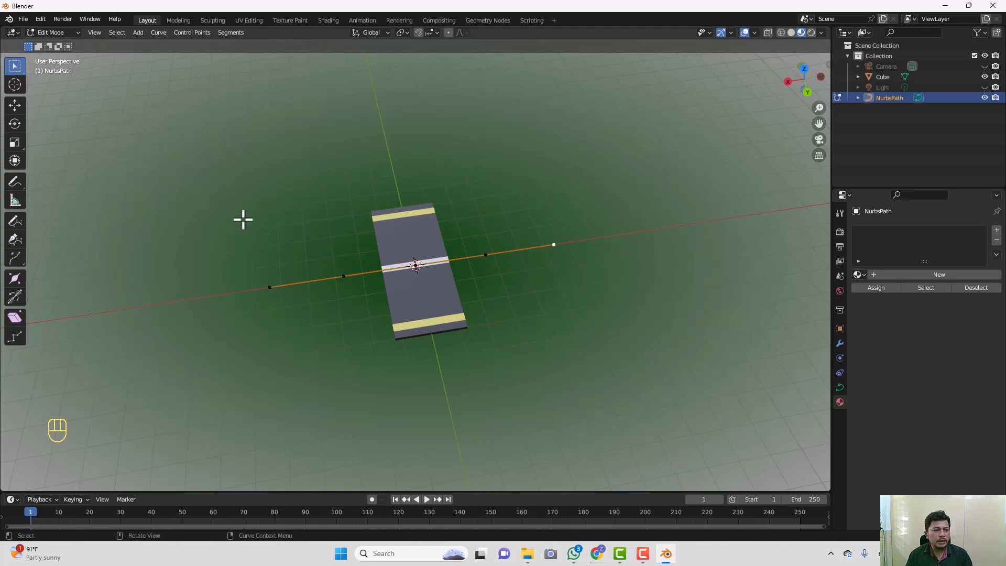
pyautogui.click(15, 105)
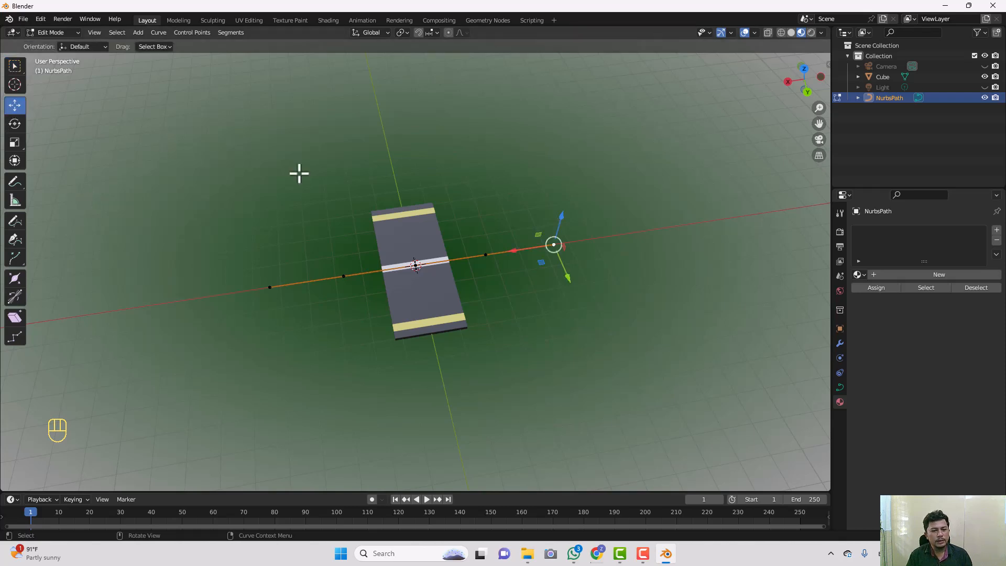
pyautogui.moveTo(653, 292); pyautogui.dragTo(492, 346, button='middle')
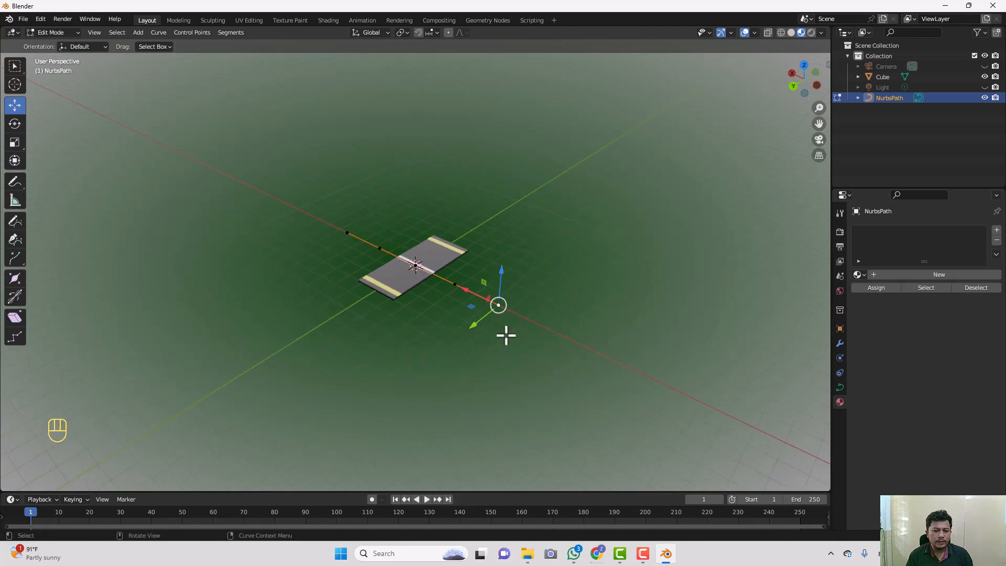
pyautogui.press('e')
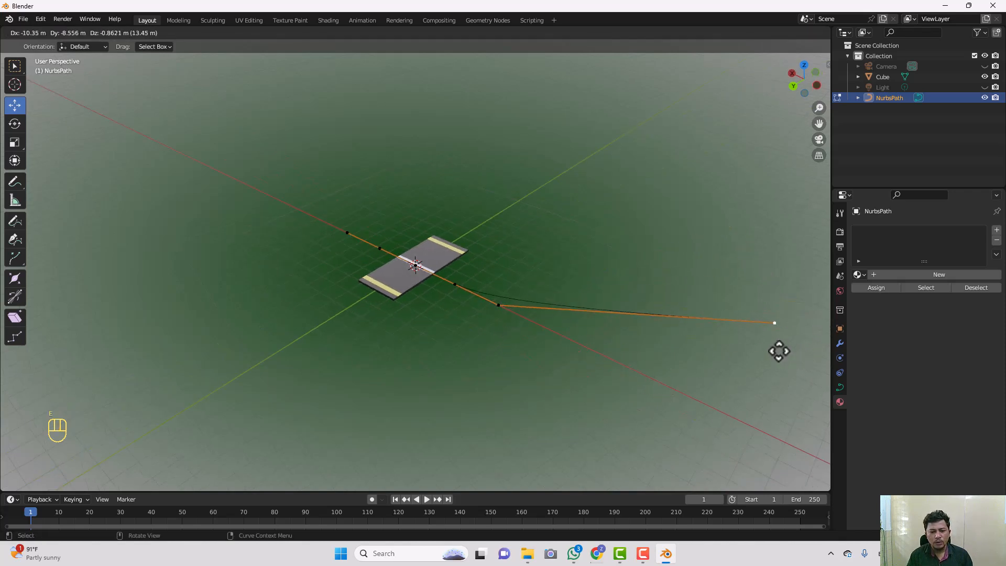
pyautogui.press('x')
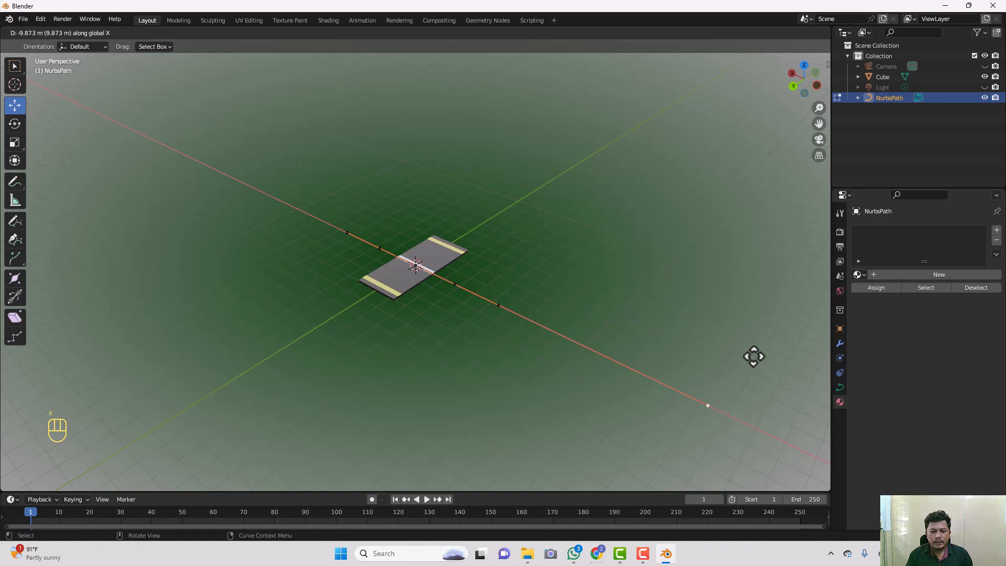
pyautogui.click(754, 356)
pyautogui.moveTo(718, 370); pyautogui.dragTo(752, 246)
# In top view, extrude the raised end point toward negative Y so the path turns a rounded corner
pyautogui.scroll(-2, 733, 348)
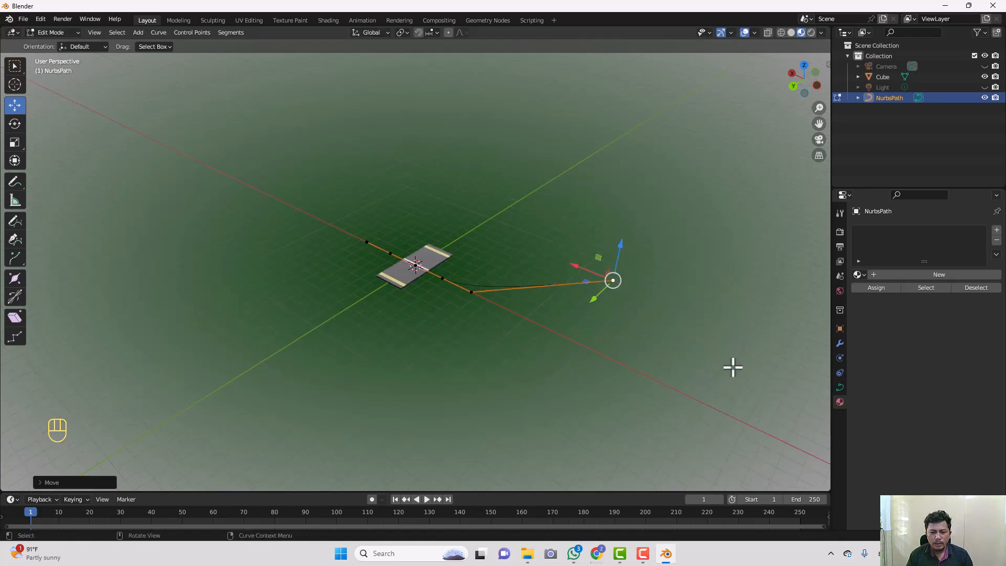
pyautogui.press('KP_7')
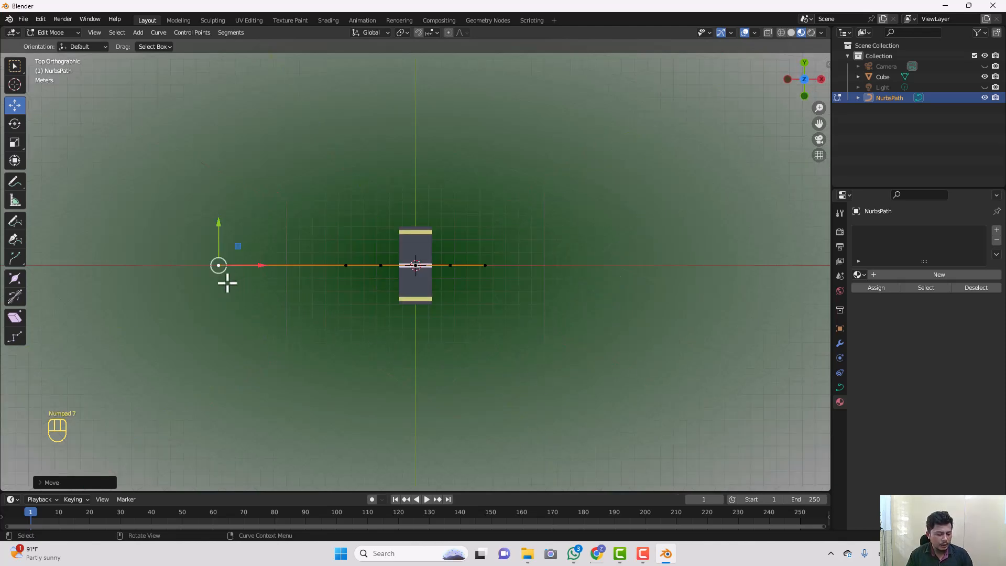
pyautogui.press('e')
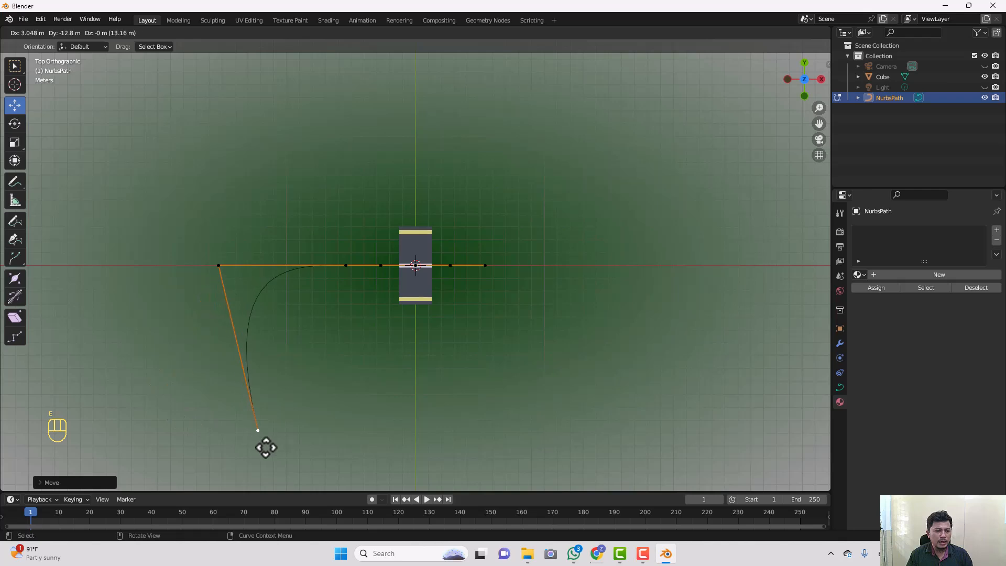
pyautogui.click(228, 444)
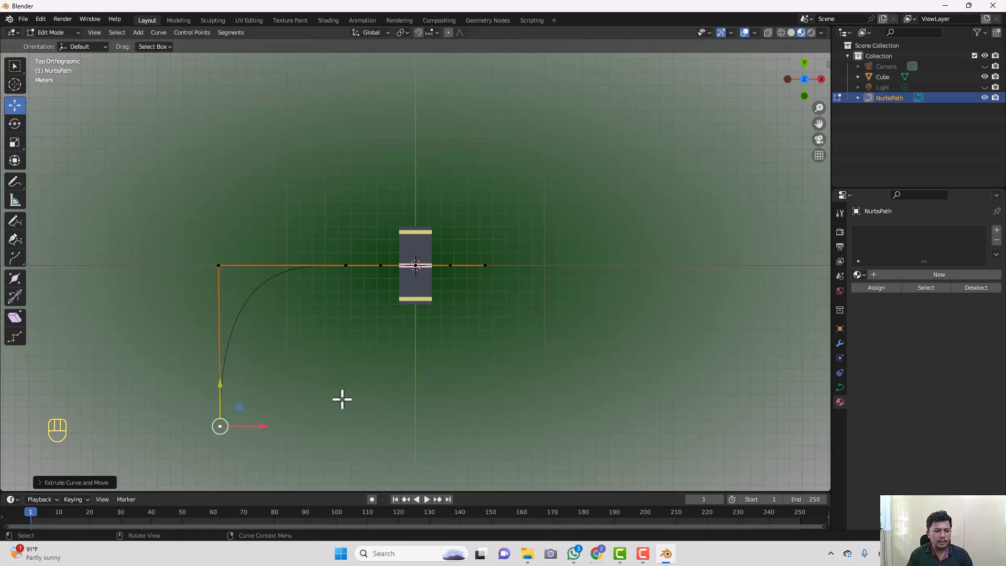
# Extrude the path's end point diagonally toward negative X and negative Y, leading the curve away from the corner
pyautogui.scroll(-2, 342, 398)
pyautogui.scroll(-2, 321, 401)
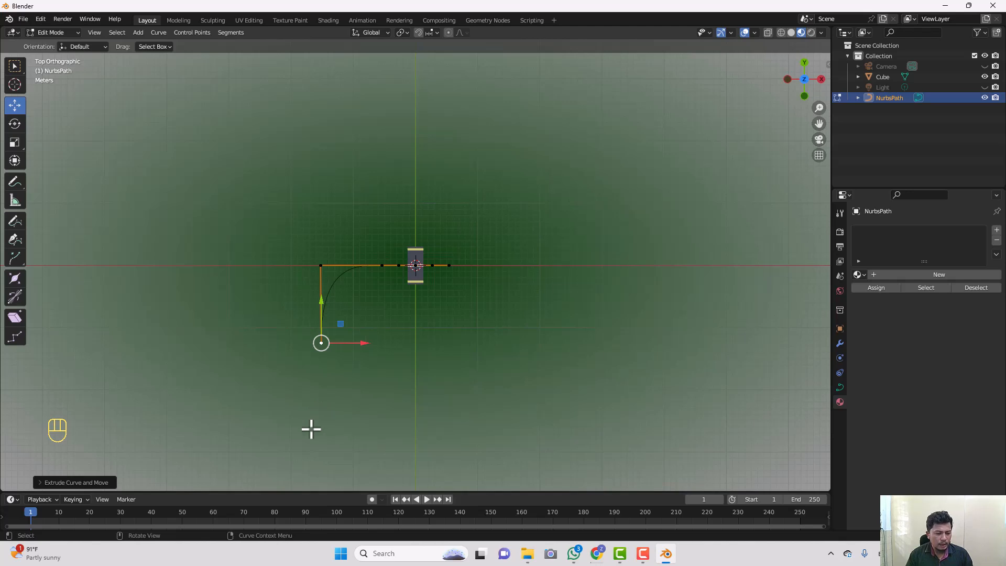
pyautogui.press('e')
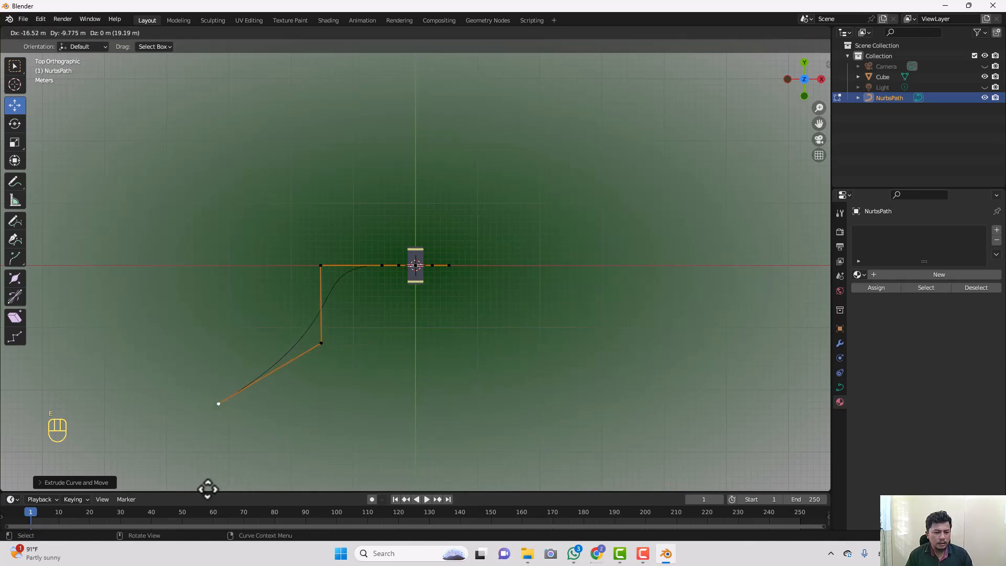
pyautogui.click(194, 486)
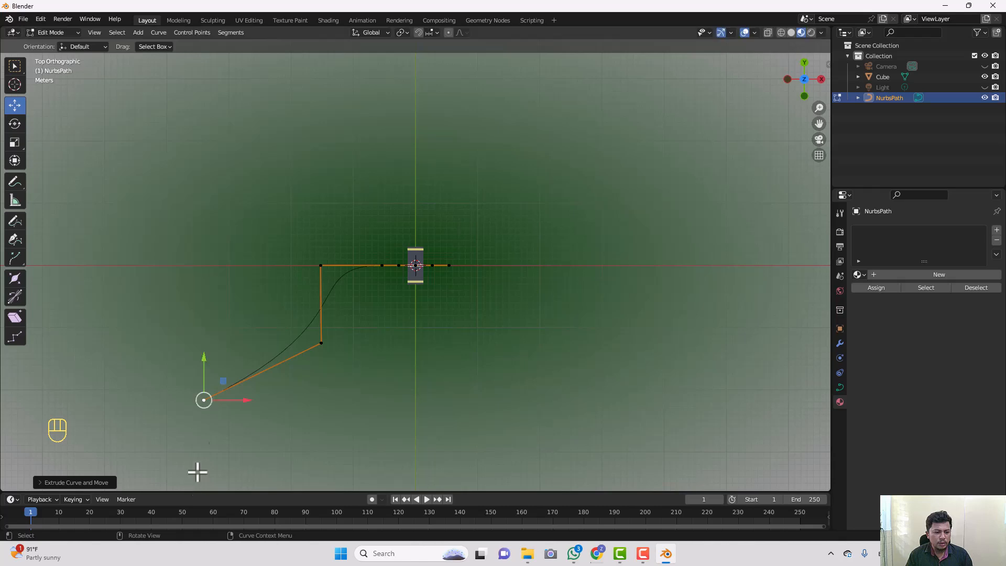
# Extrude the path's end point once more, far toward positive Y and negative X, to form a wide bend, and return to Object Mode
pyautogui.moveTo(278, 407); pyautogui.dragTo(355, 398, button='middle')
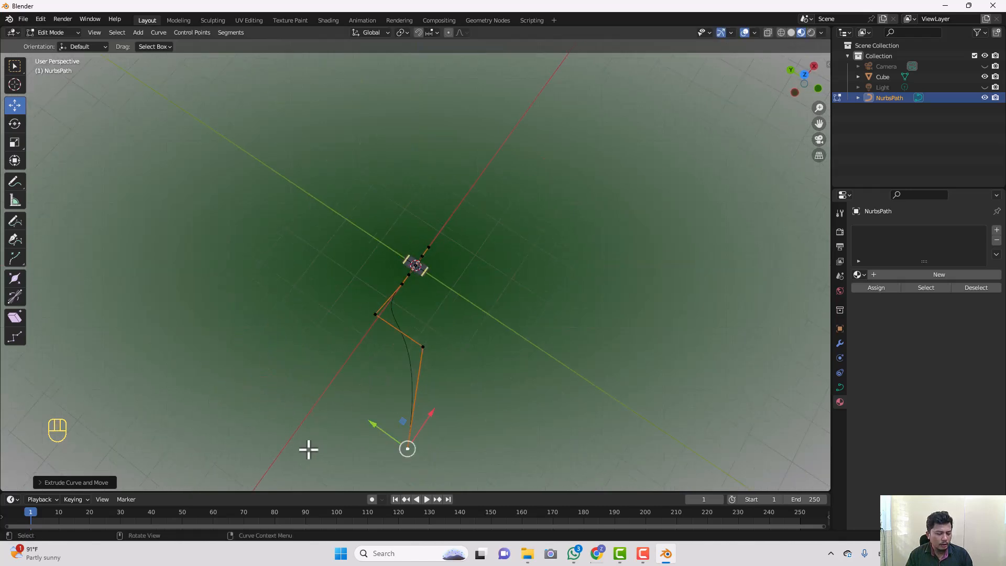
pyautogui.press('e')
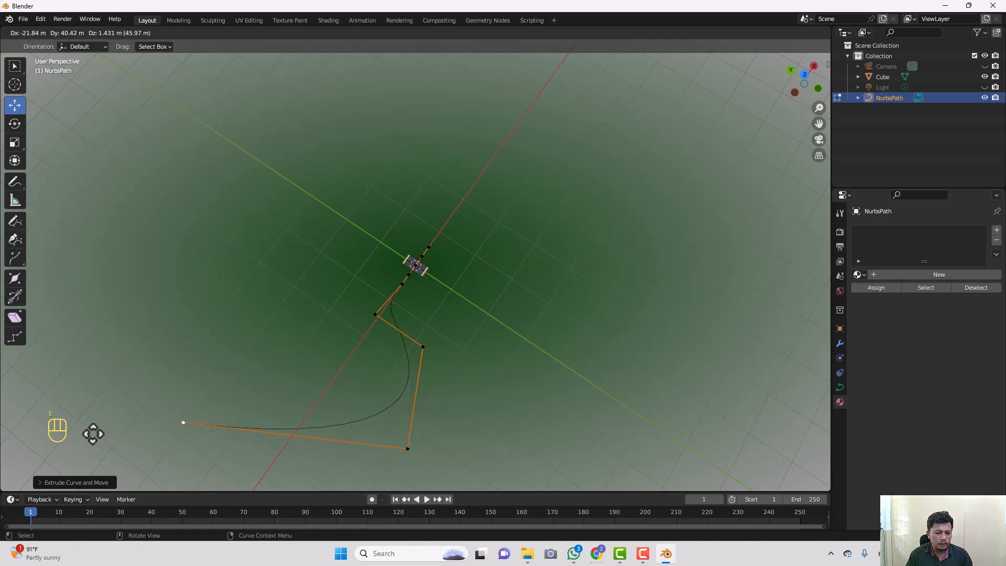
pyautogui.click(60, 374)
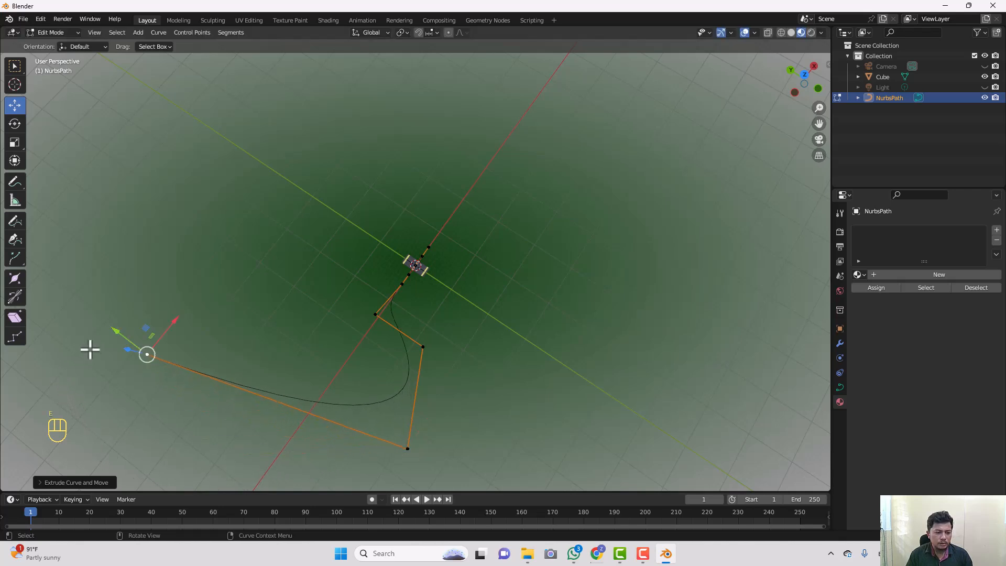
pyautogui.moveTo(165, 269); pyautogui.dragTo(361, 193, button='middle')
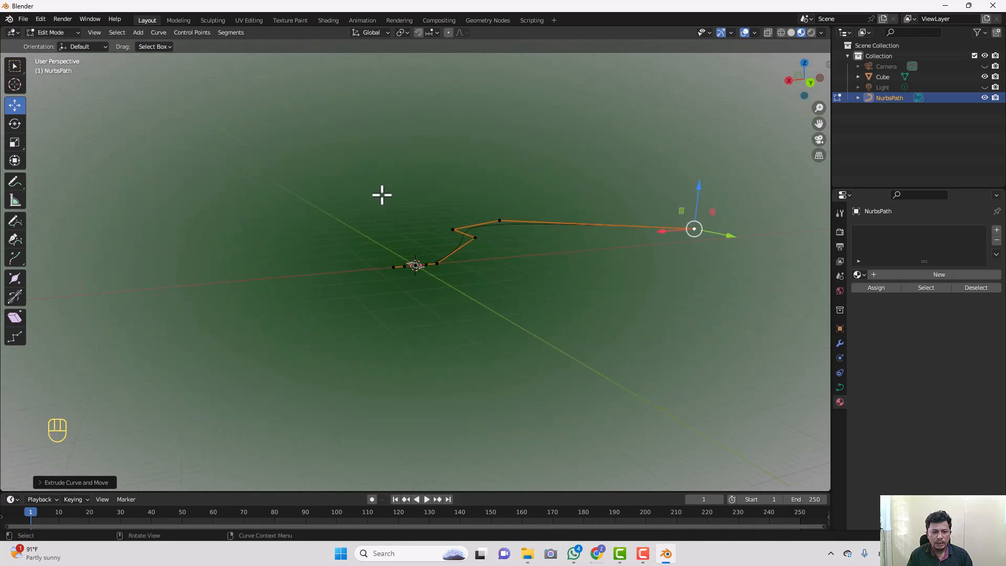
pyautogui.press('Tab')
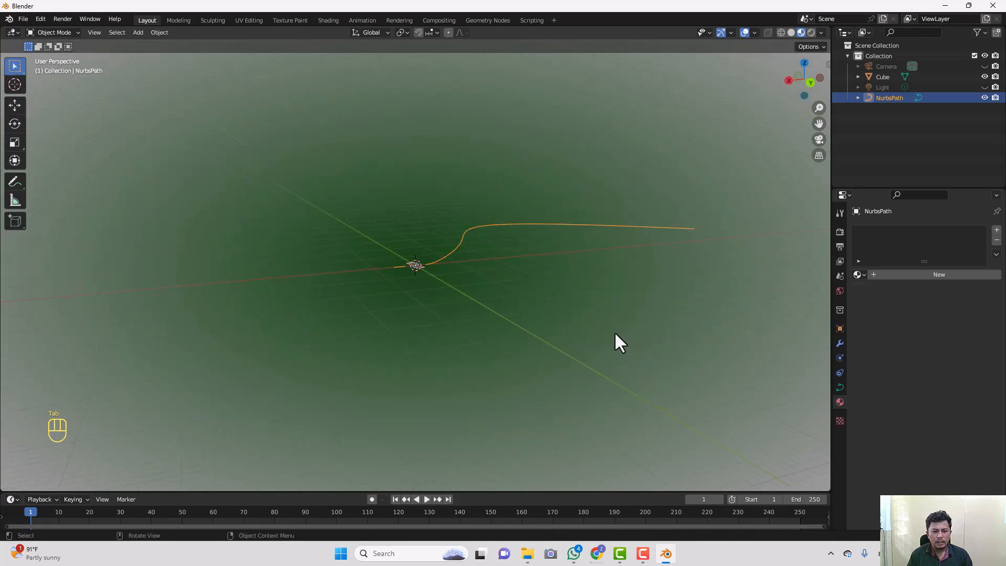
pyautogui.press('Tab')
pyautogui.moveTo(655, 278); pyautogui.dragTo(529, 310, button='middle')
pyautogui.press('Tab')
pyautogui.scroll(1, 529, 309)
pyautogui.scroll(-1, 529, 310)
pyautogui.scroll(1, 529, 309)
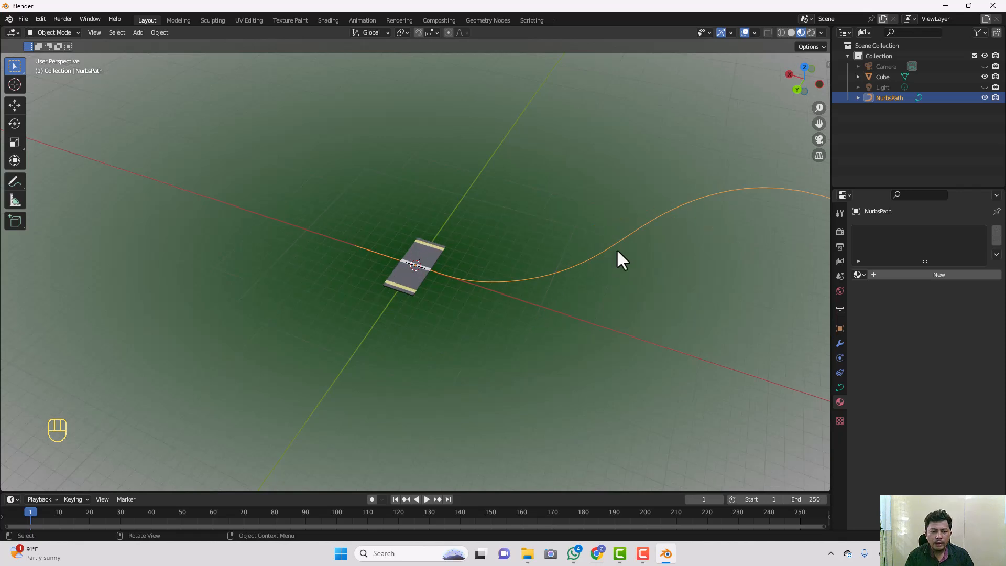
# In Edit Mode, display the curve normals to check the path's direction, hide them again and return to Object Mode
pyautogui.press('Tab')
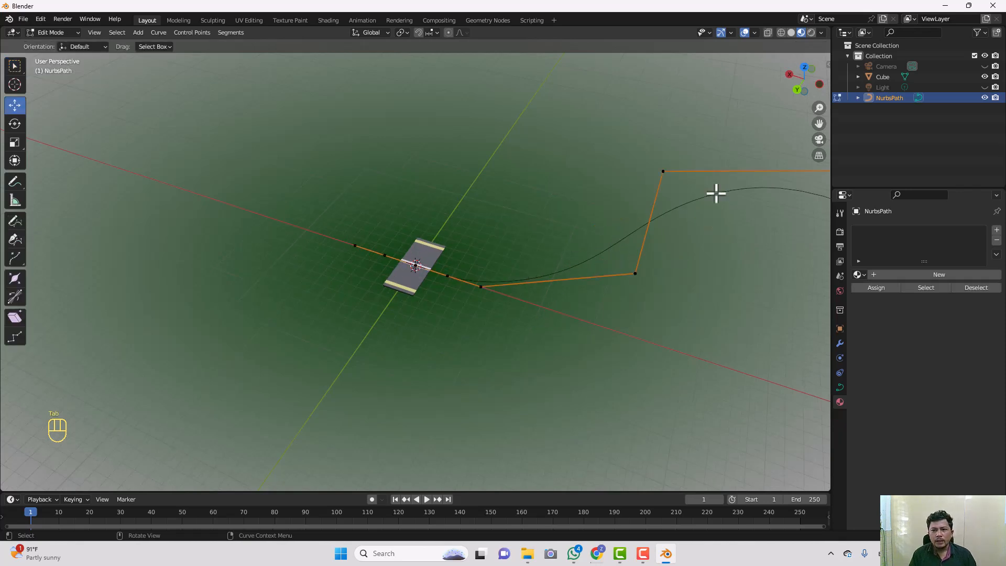
pyautogui.click(754, 32)
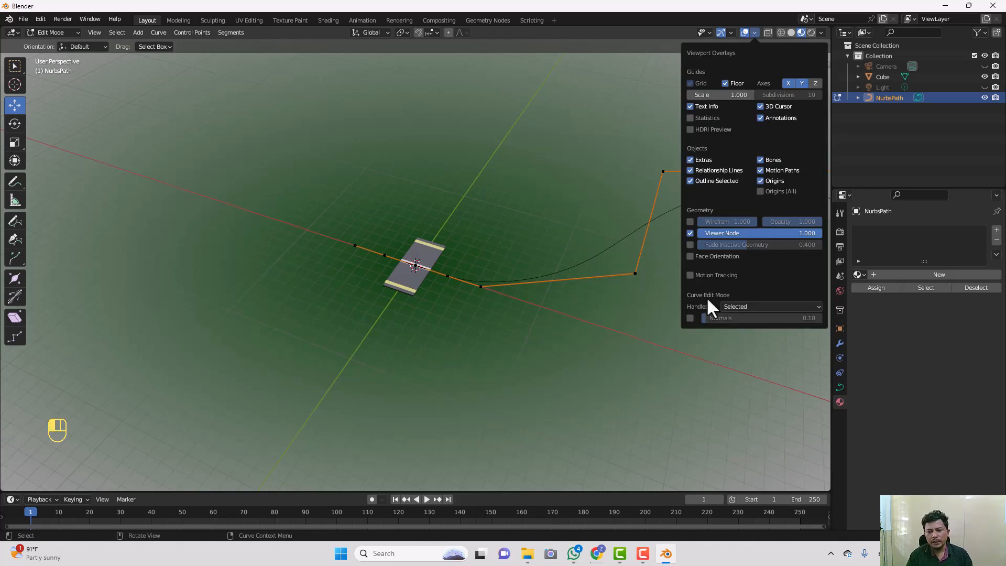
pyautogui.click(690, 318)
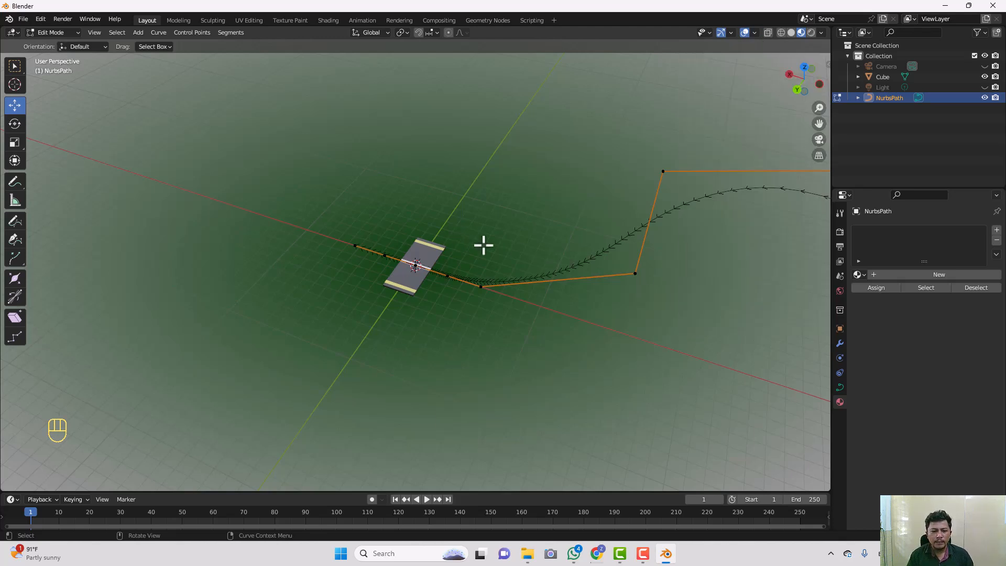
pyautogui.click(754, 33)
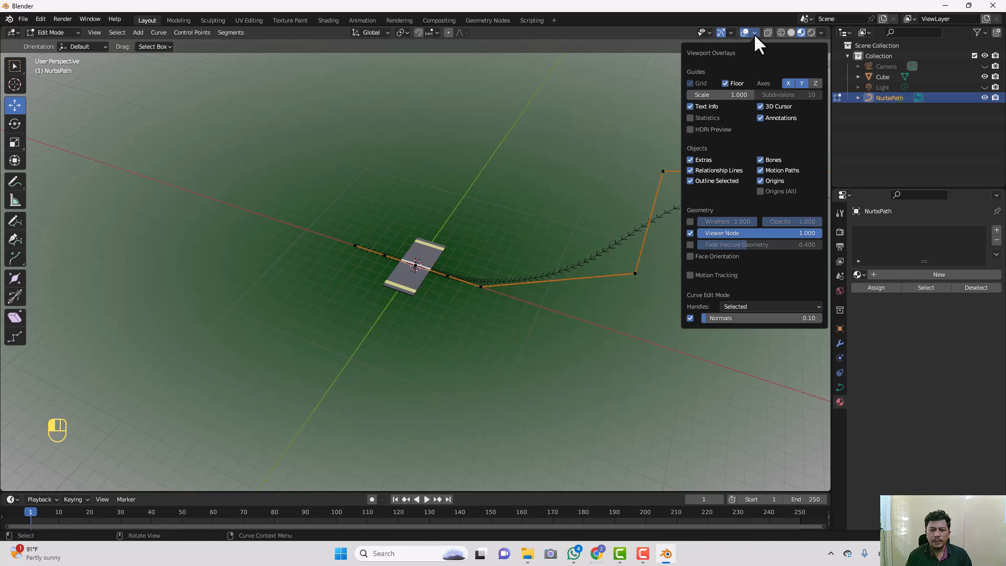
pyautogui.click(690, 317)
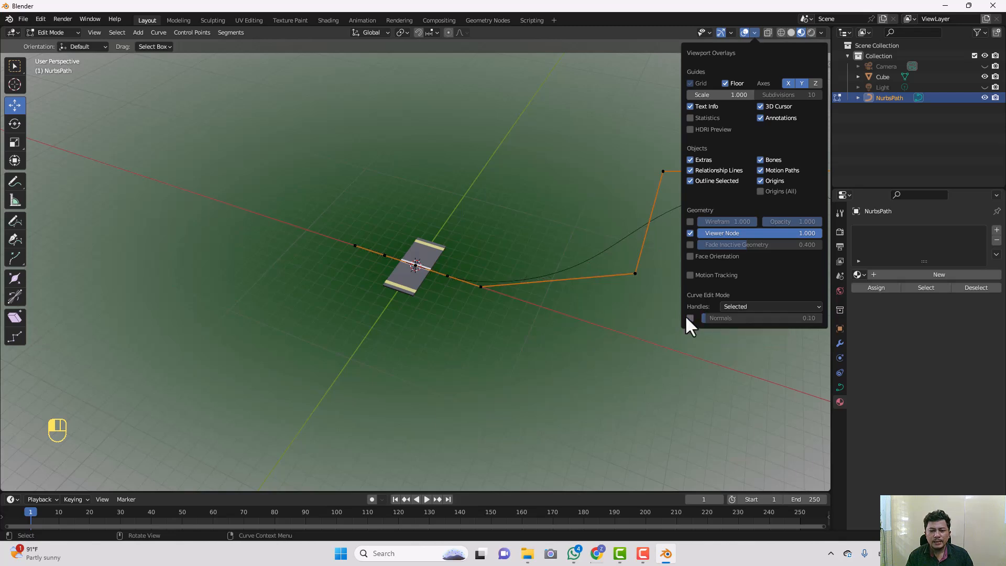
pyautogui.scroll(-3, 703, 315)
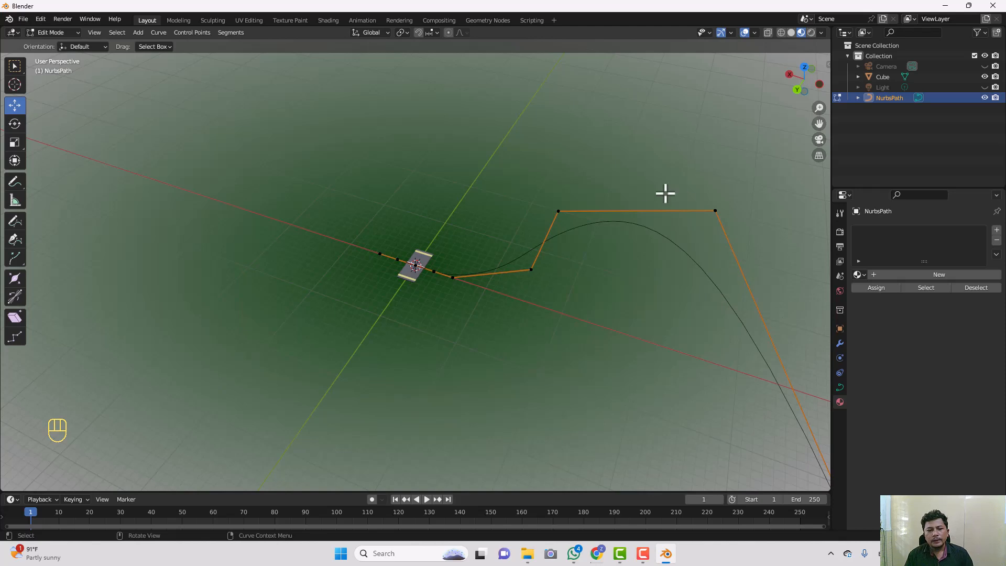
pyautogui.press('Tab')
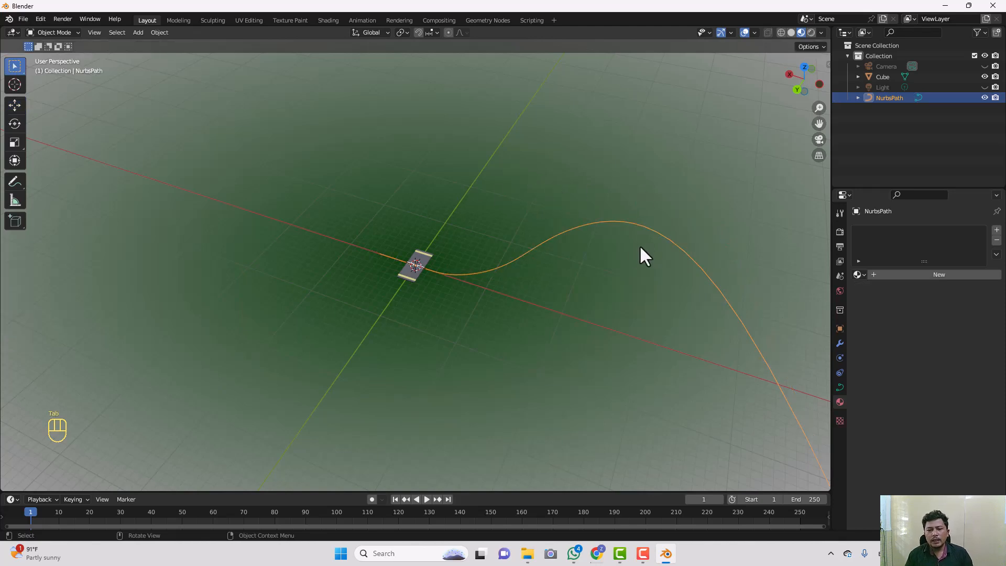
# Select the striped road slab and add an Array modifier to it
pyautogui.click(424, 265)
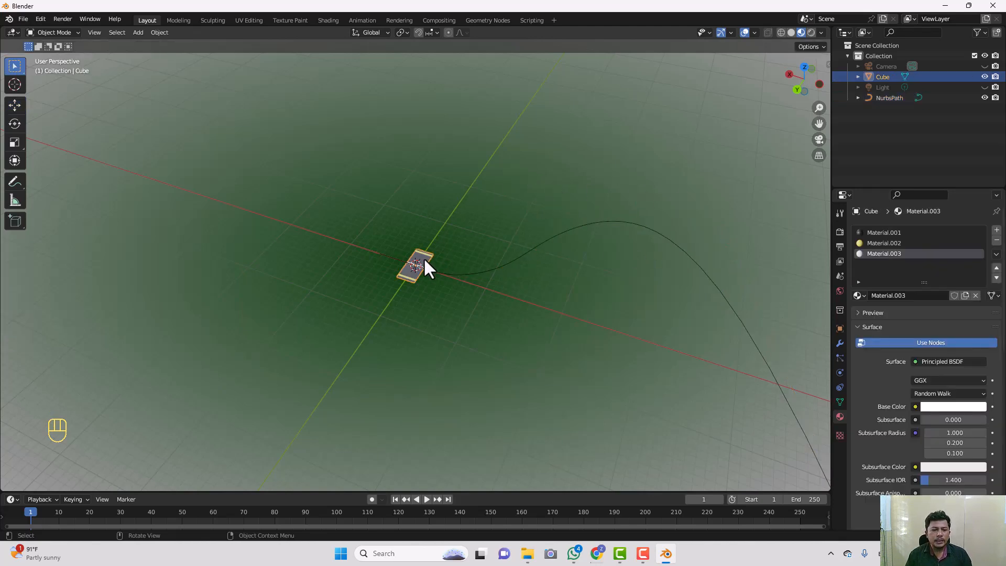
pyautogui.moveTo(460, 276); pyautogui.dragTo(578, 259, button='middle')
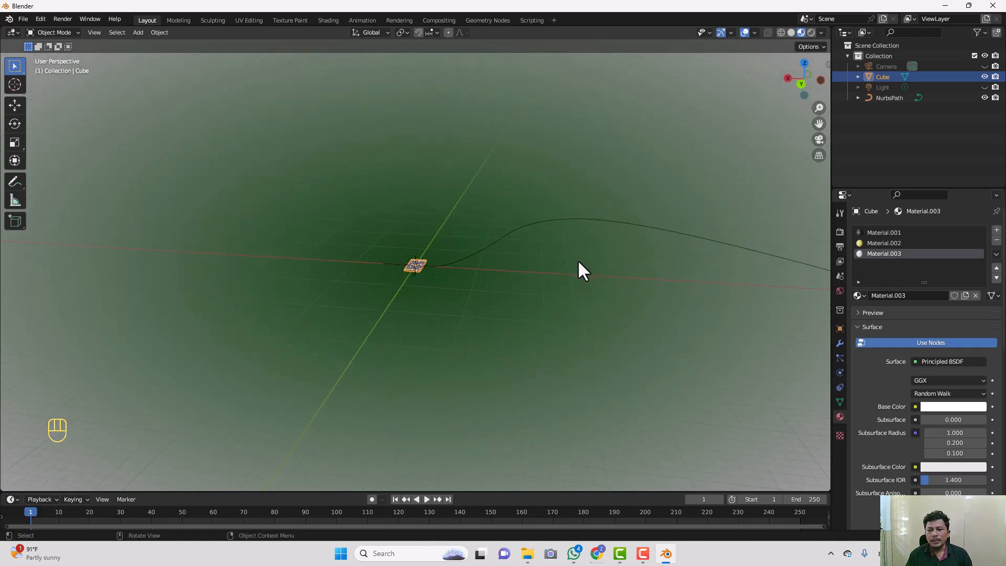
pyautogui.click(842, 359)
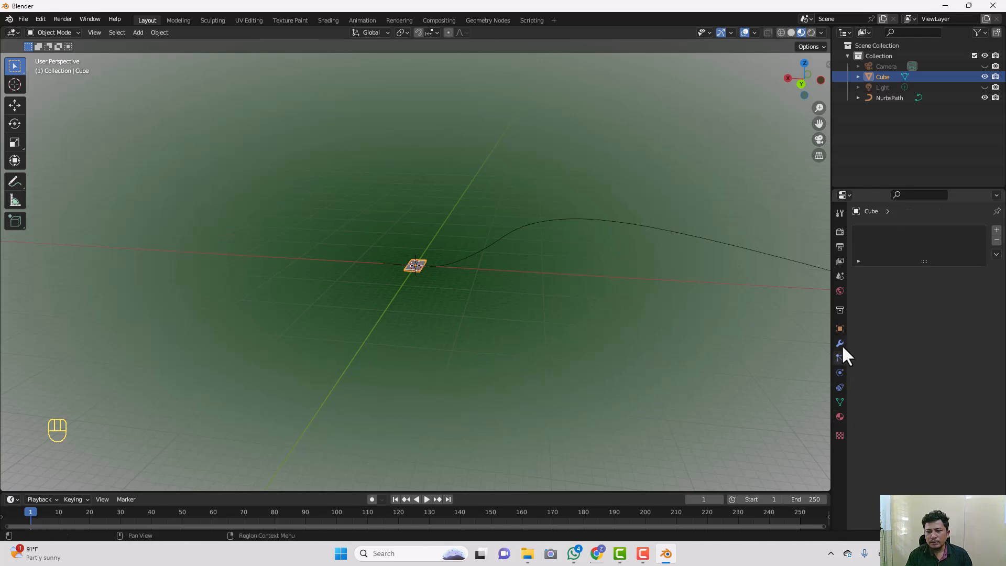
pyautogui.click(840, 344)
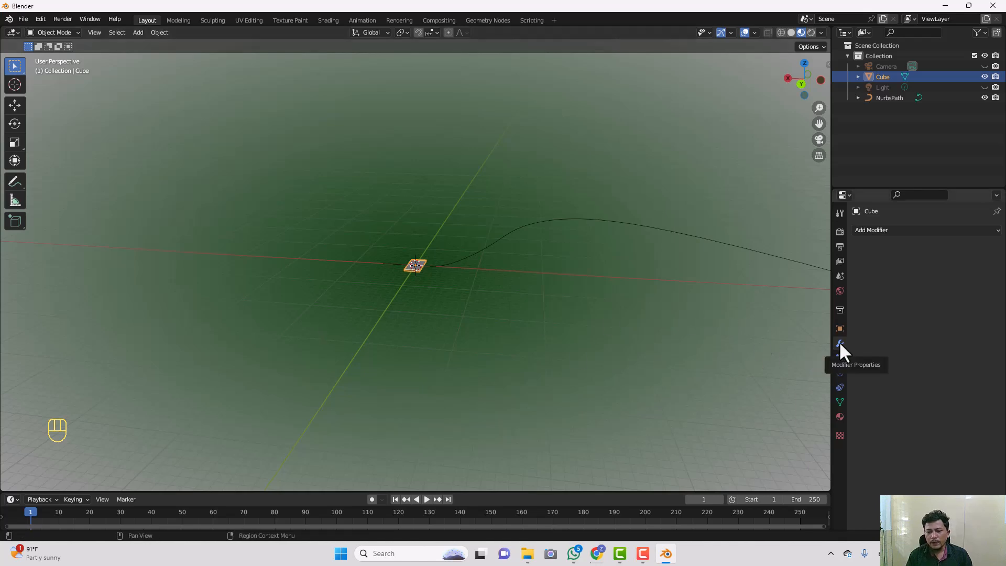
pyautogui.click(897, 231)
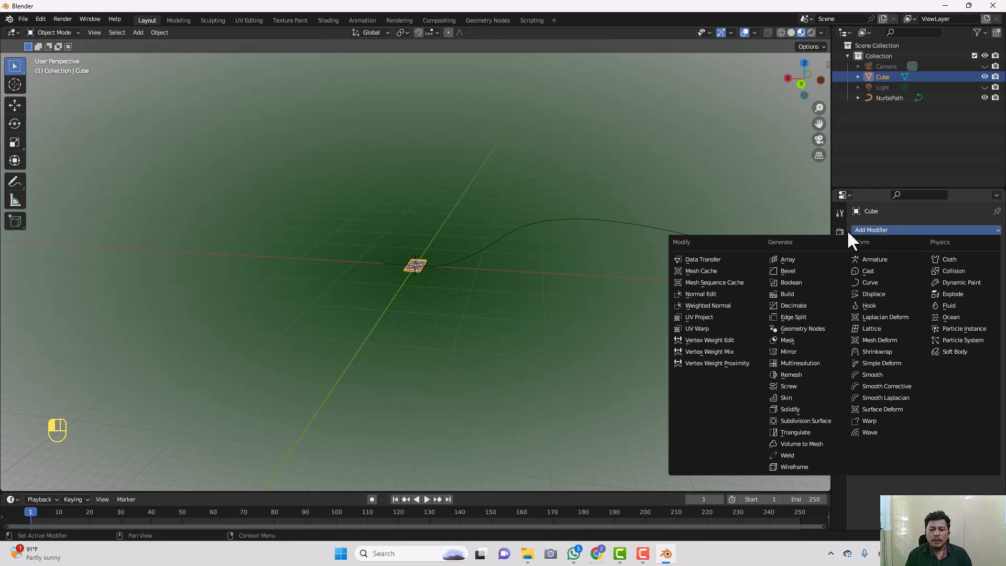
pyautogui.click(784, 261)
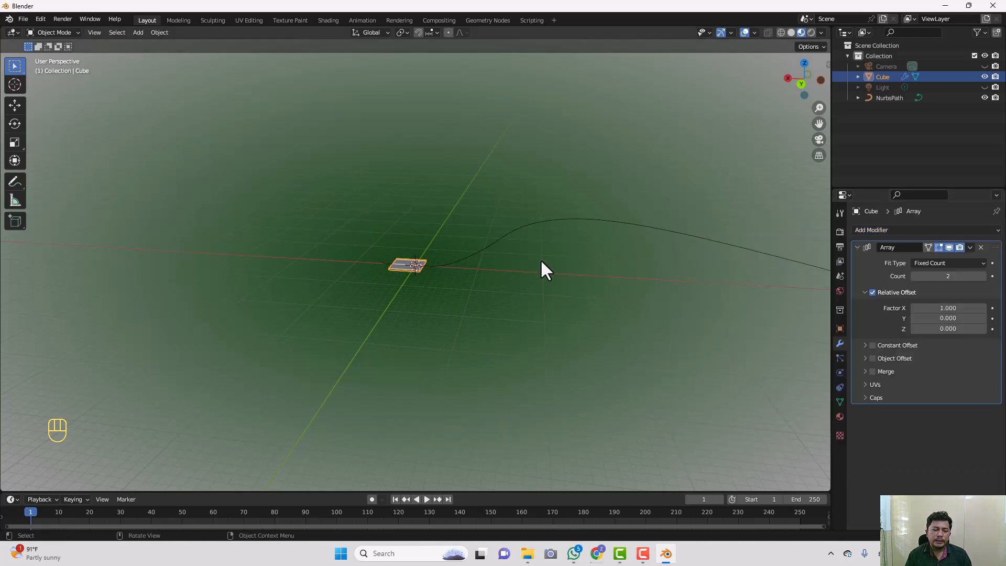
# Try raising the Array modifier's count to 4 to extend the road, and set it back to 2
pyautogui.scroll(5, 399, 278)
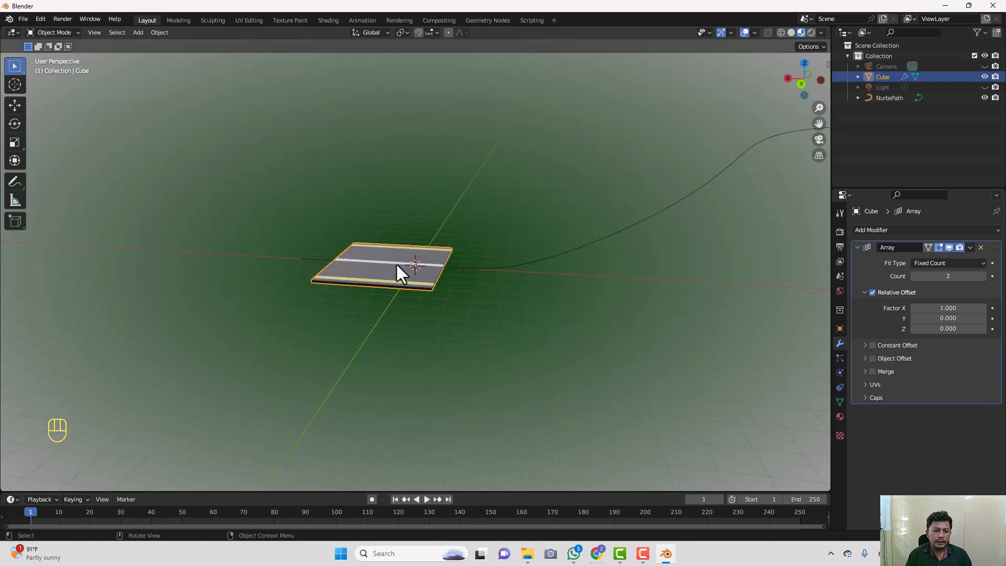
pyautogui.moveTo(398, 261); pyautogui.dragTo(417, 303, button='middle')
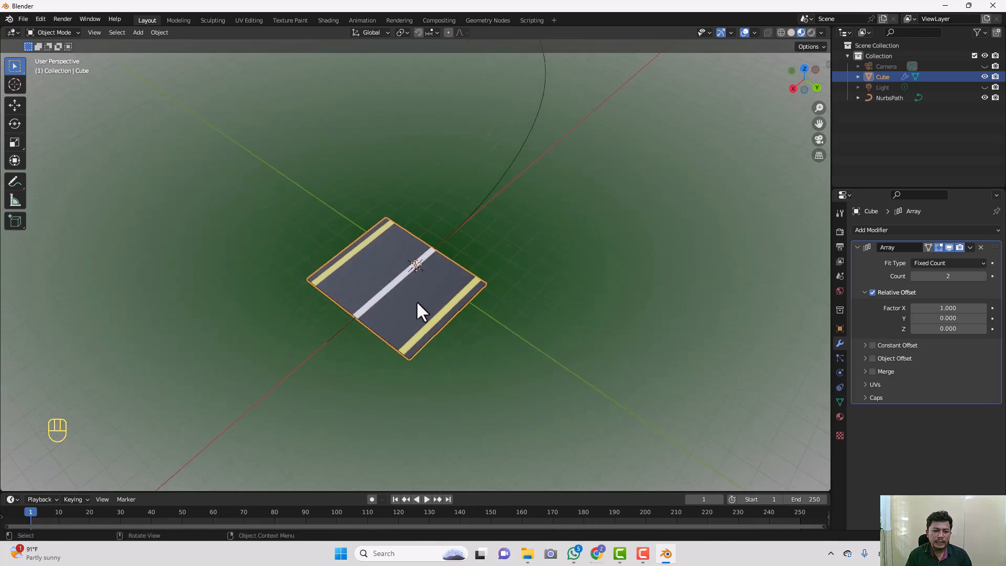
pyautogui.click(984, 275)
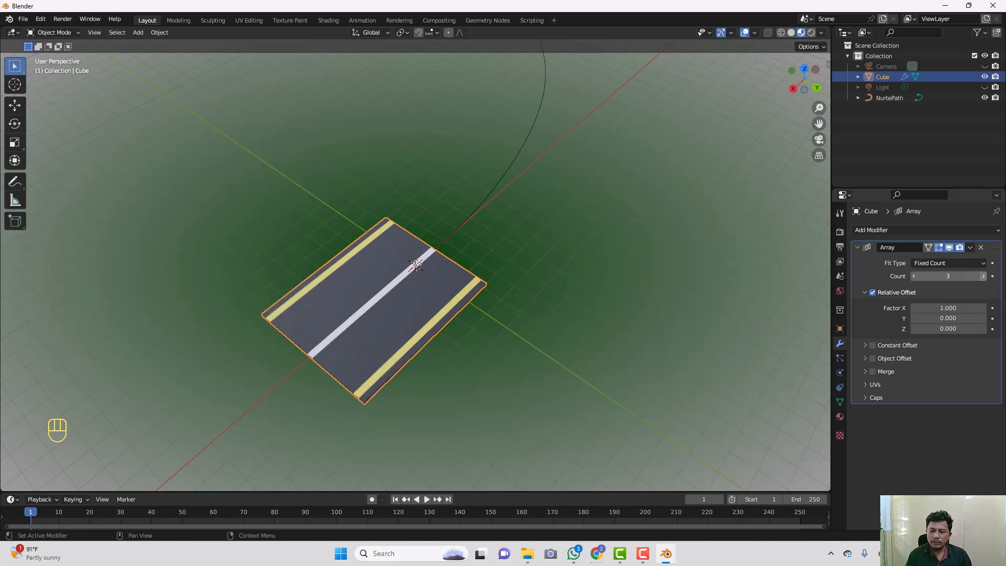
pyautogui.click(983, 276)
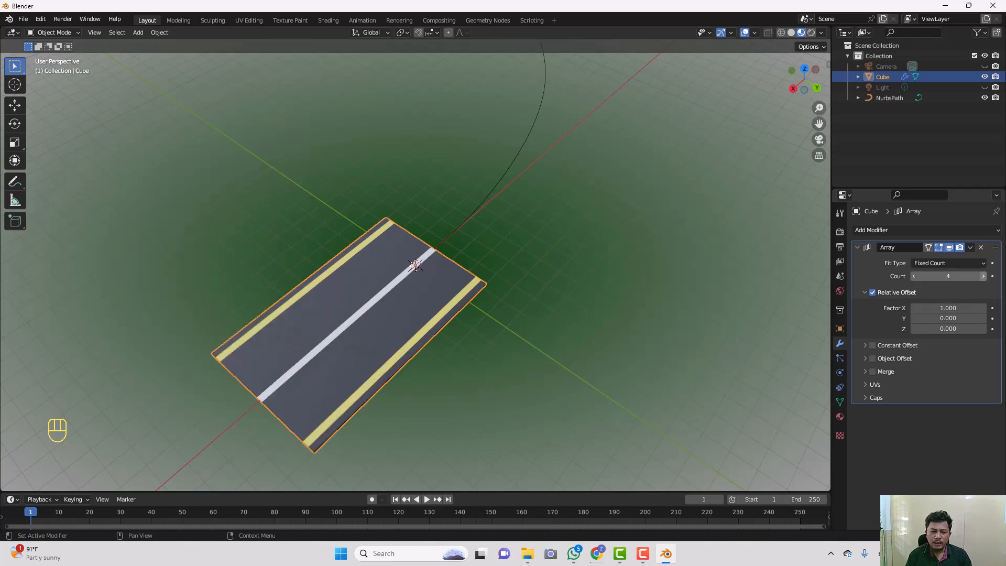
pyautogui.click(912, 276)
pyautogui.click(911, 275)
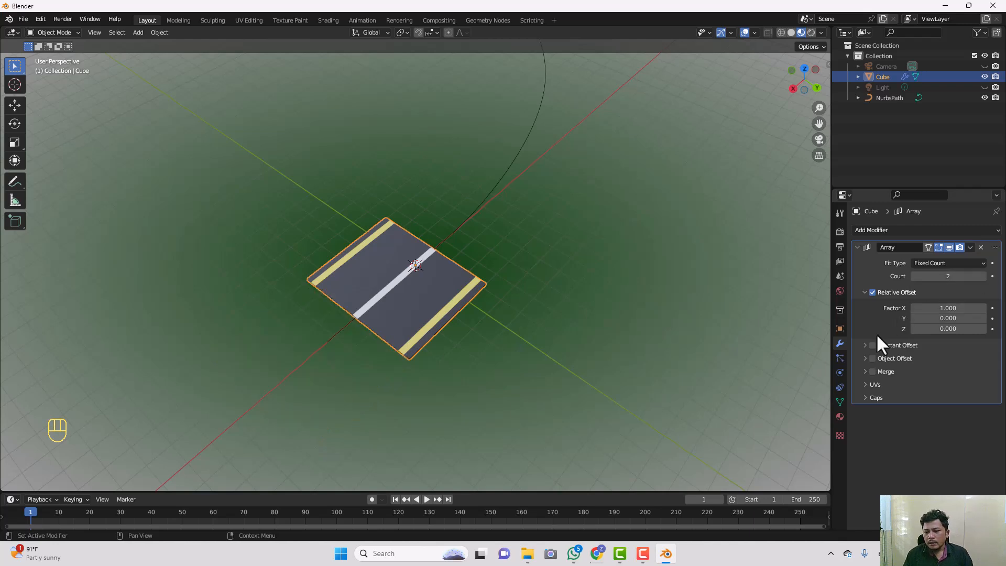
# Add a Curve modifier to the road slab below the Array and set NurbsPath as its curve object
pyautogui.click(887, 228)
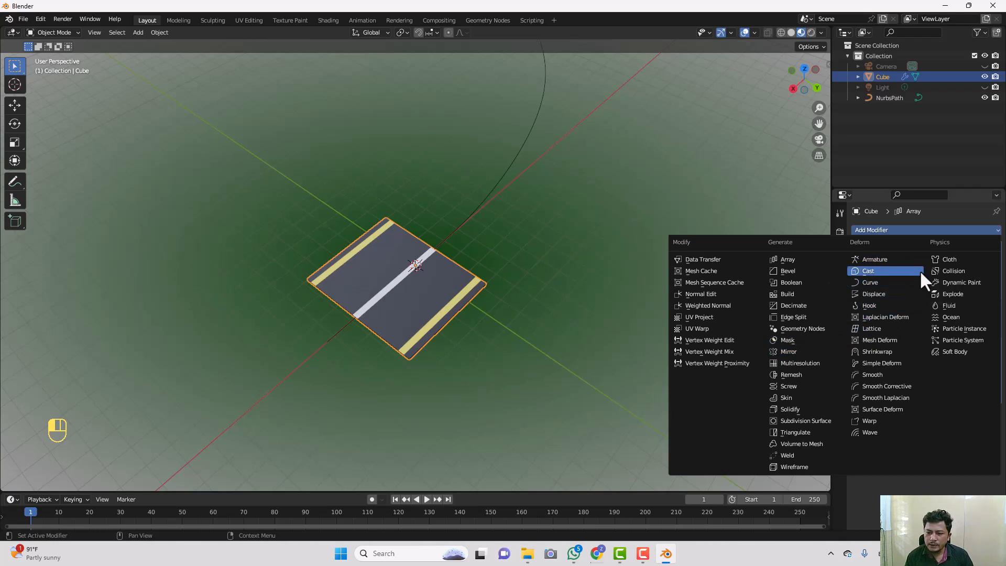
pyautogui.click(895, 282)
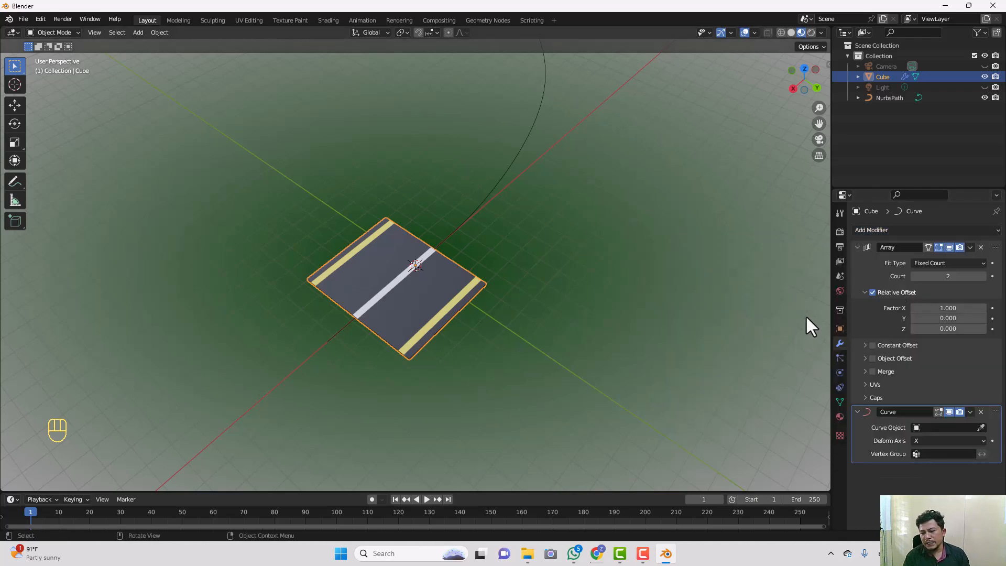
pyautogui.click(945, 429)
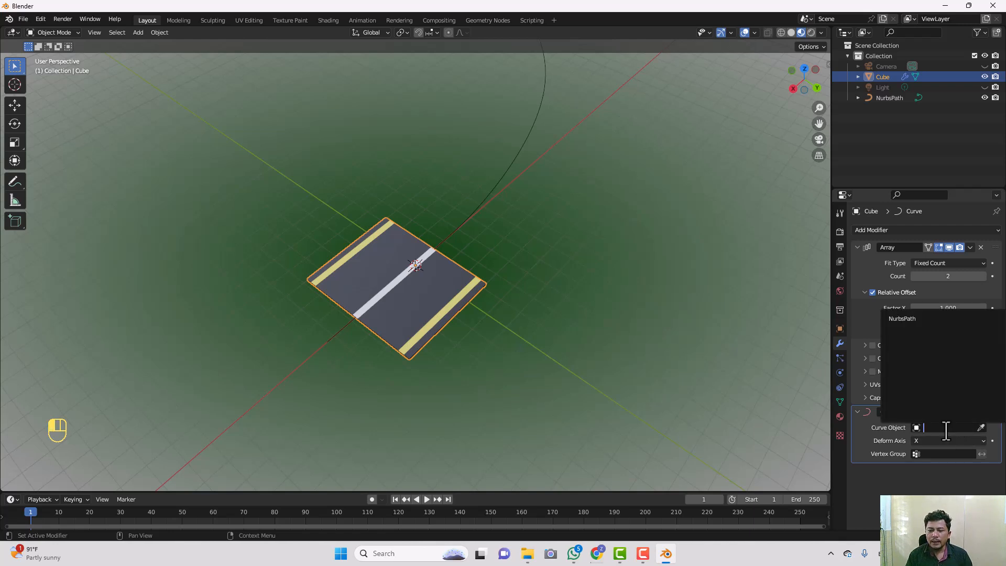
pyautogui.click(925, 320)
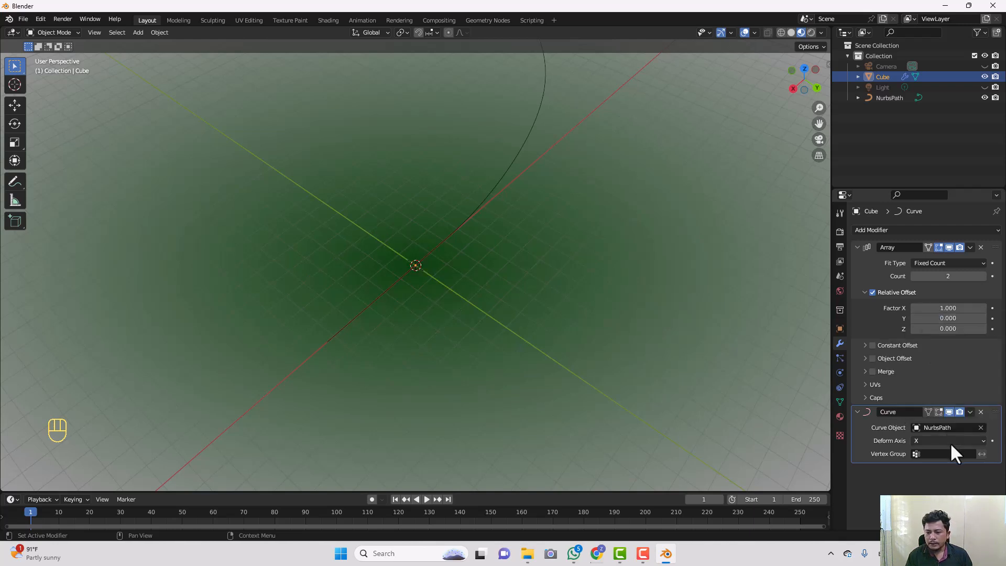
pyautogui.scroll(-6, 628, 277)
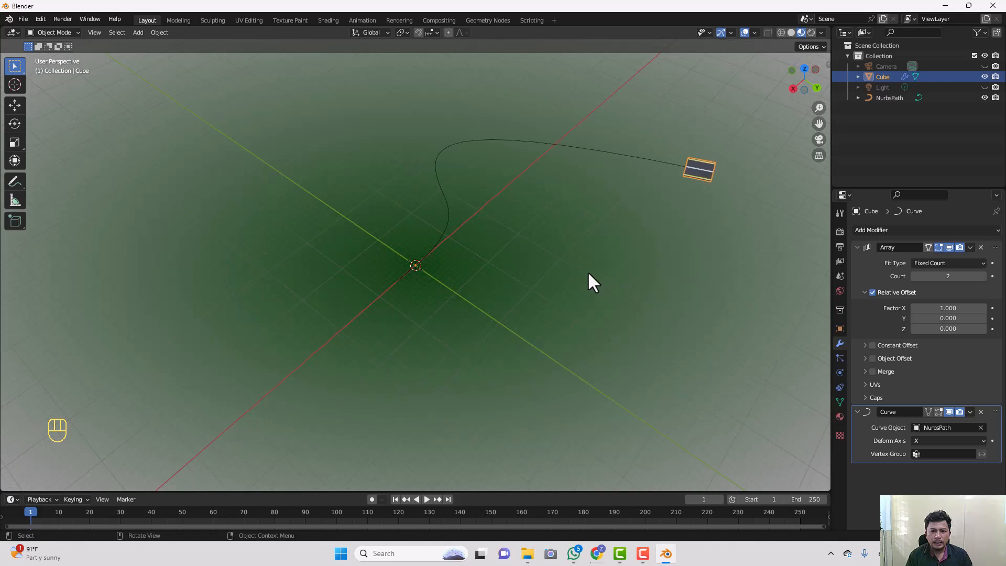
pyautogui.moveTo(697, 208); pyautogui.dragTo(648, 217, button='middle')
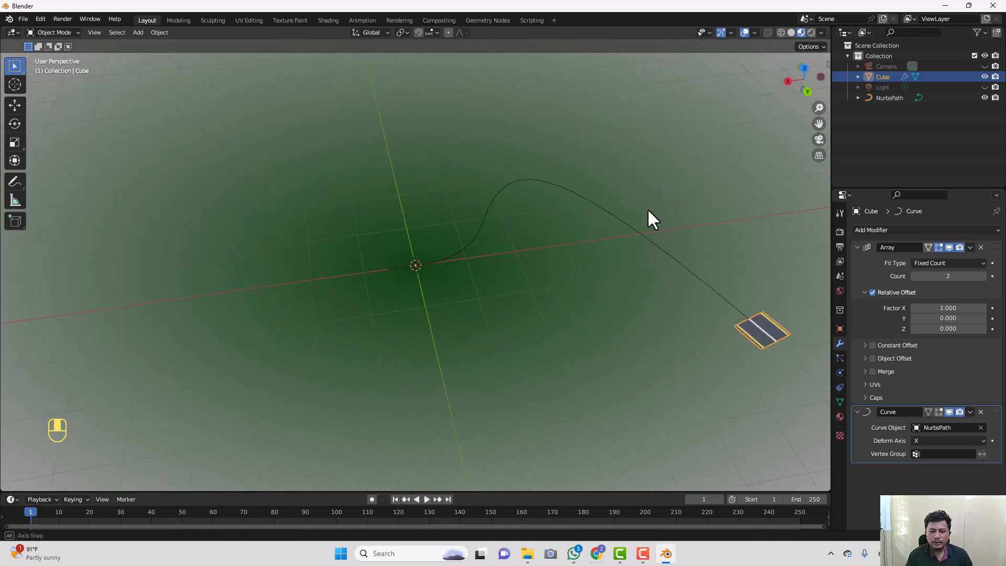
pyautogui.scroll(2, 754, 314)
pyautogui.scroll(1, 764, 327)
pyautogui.scroll(-3, 786, 319)
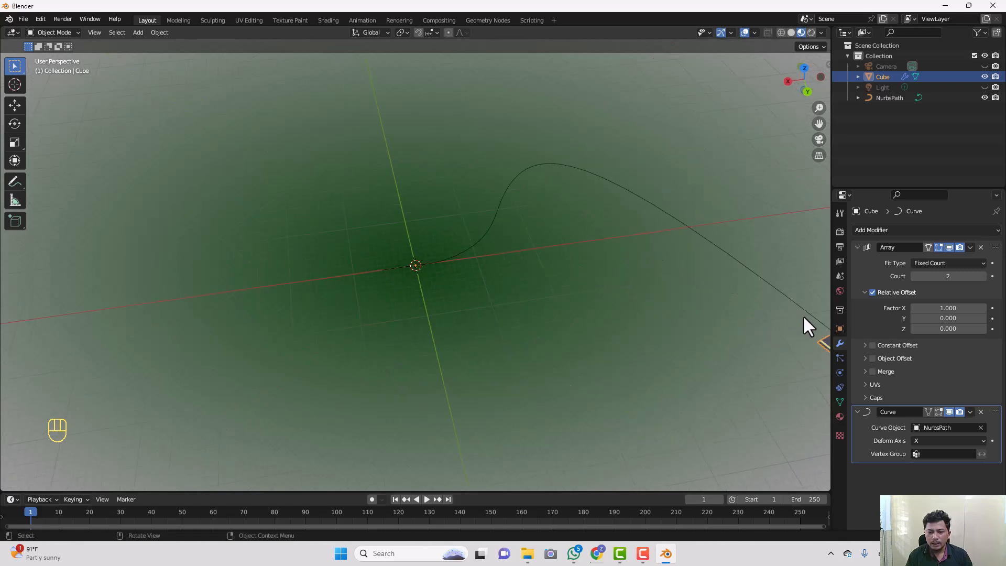
pyautogui.moveTo(700, 315); pyautogui.dragTo(685, 241, button='middle')
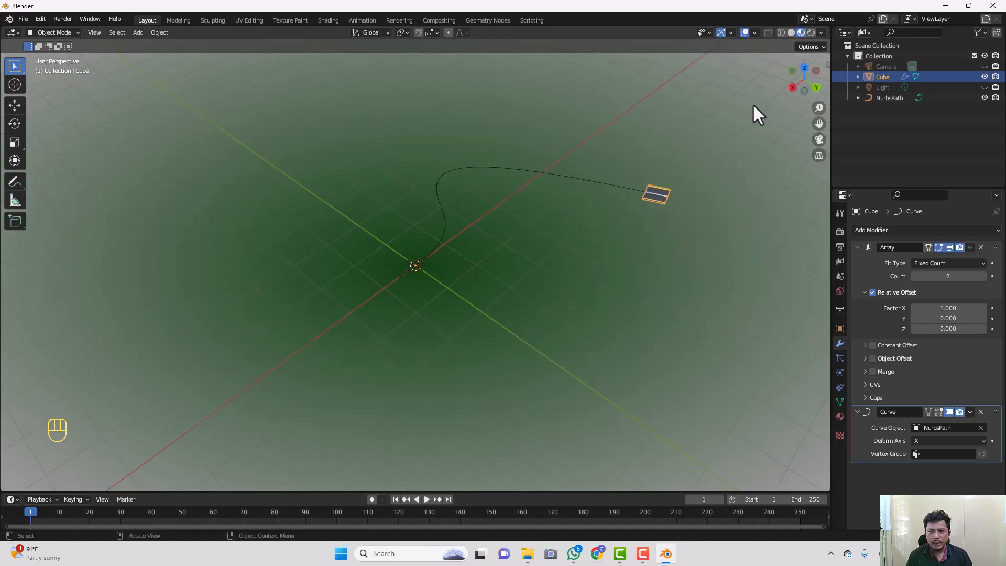
pyautogui.scroll(2, 735, 94)
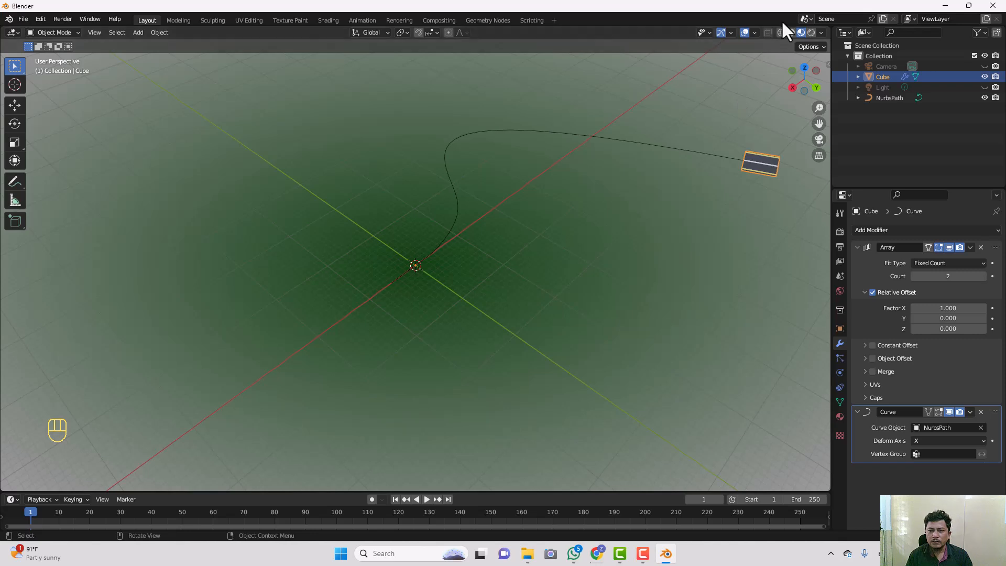
pyautogui.click(754, 33)
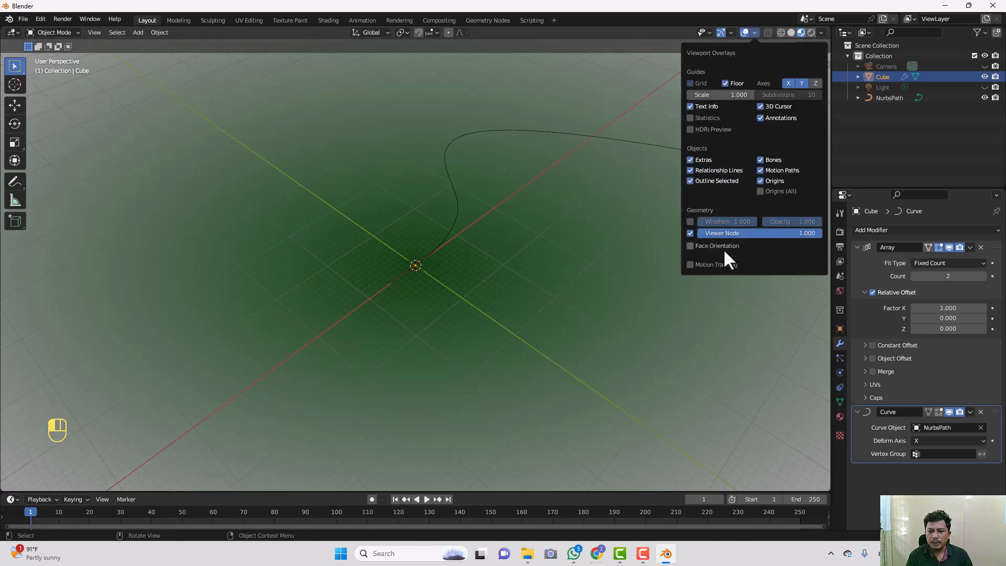
pyautogui.click(798, 32)
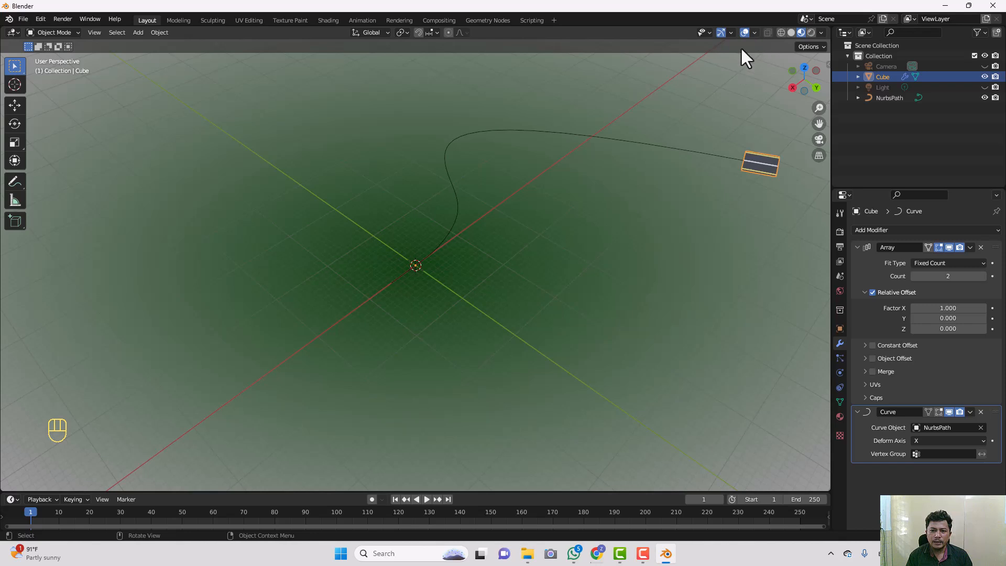
pyautogui.press('Tab')
pyautogui.press('Tab')
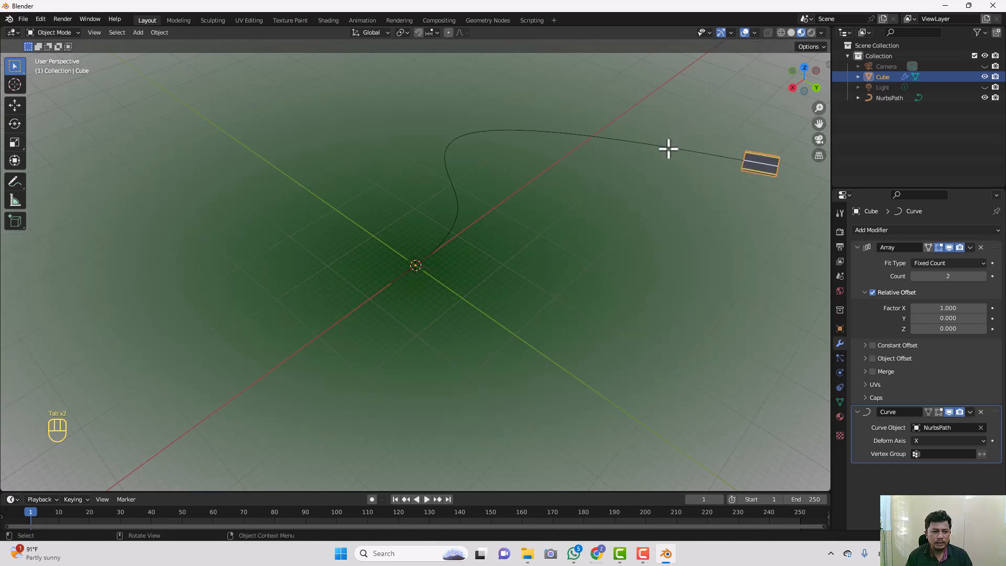
# Select the curved path, display its curve normals in Edit Mode to examine its direction, and return to Object Mode
pyautogui.click(612, 138)
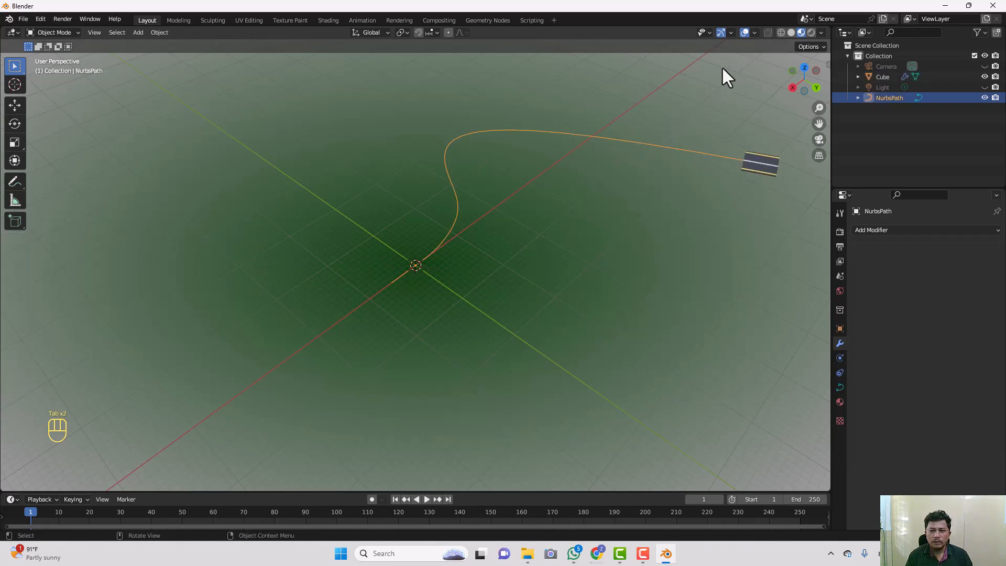
pyautogui.click(754, 32)
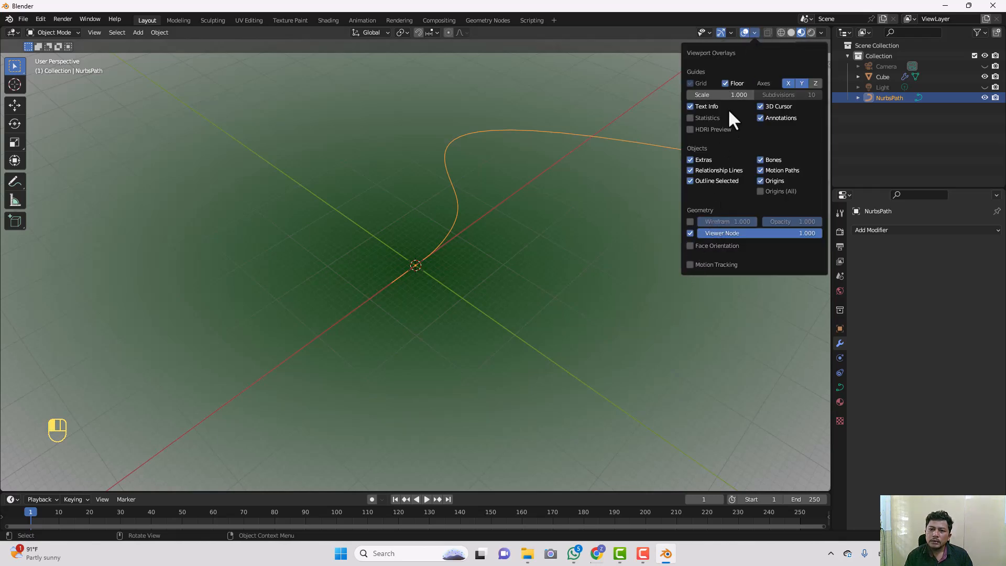
pyautogui.press('Tab')
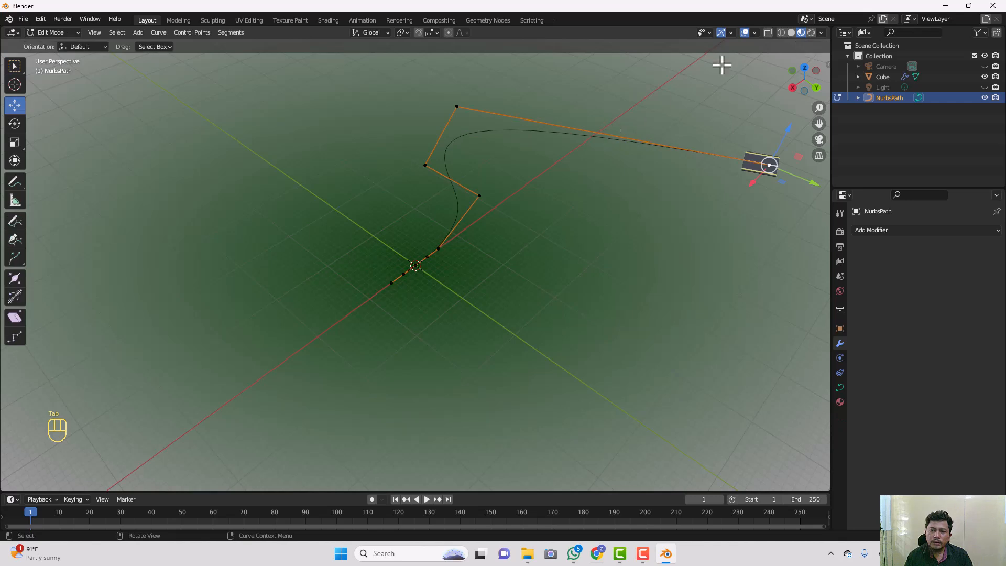
pyautogui.click(753, 33)
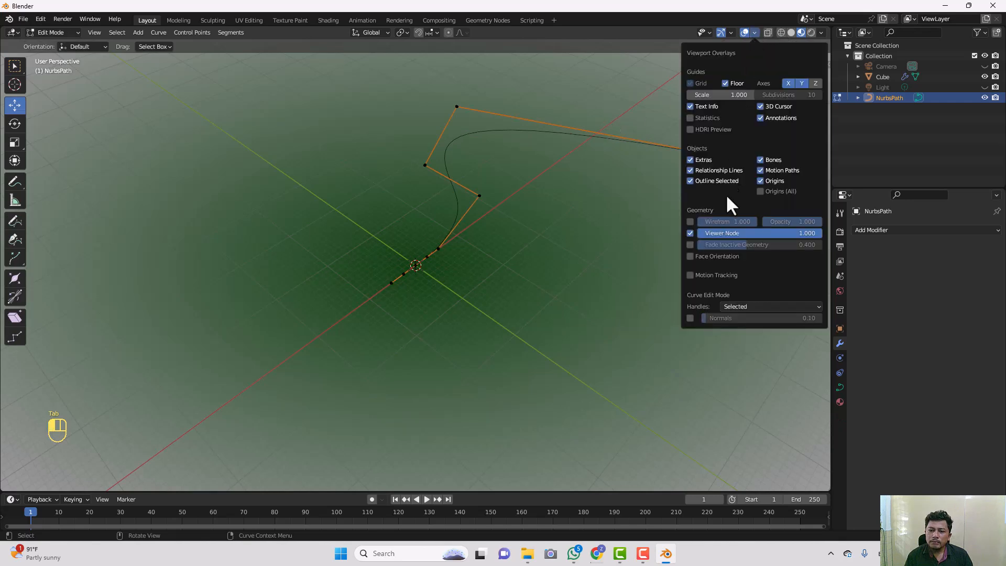
pyautogui.click(690, 317)
pyautogui.scroll(6, 523, 153)
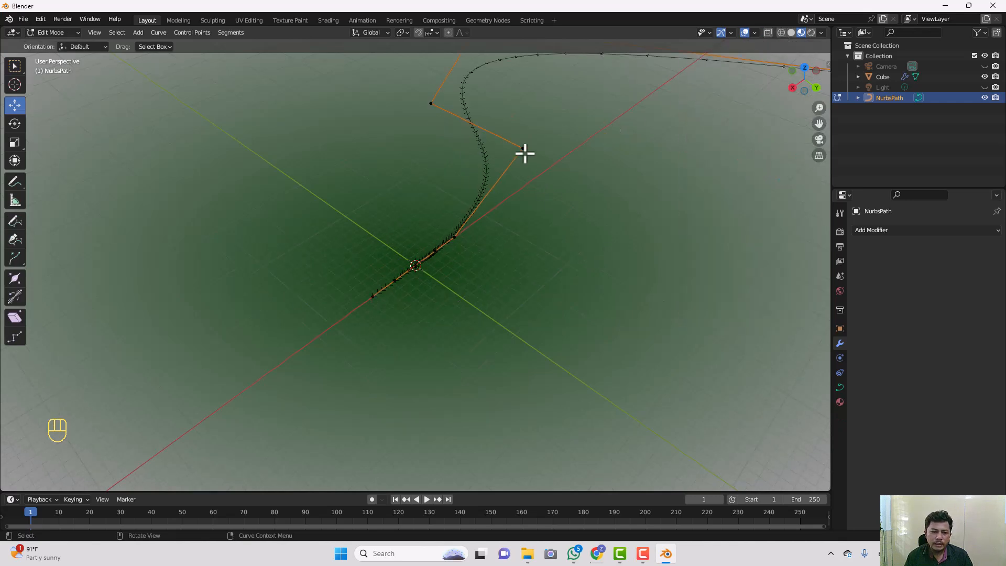
pyautogui.hotkey('ctrl', 'z')
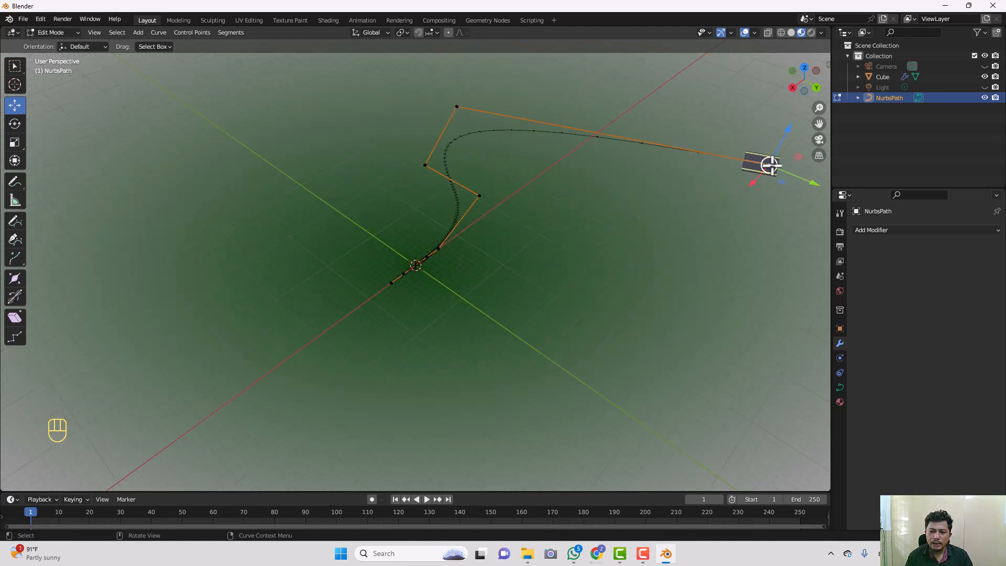
pyautogui.press('Tab')
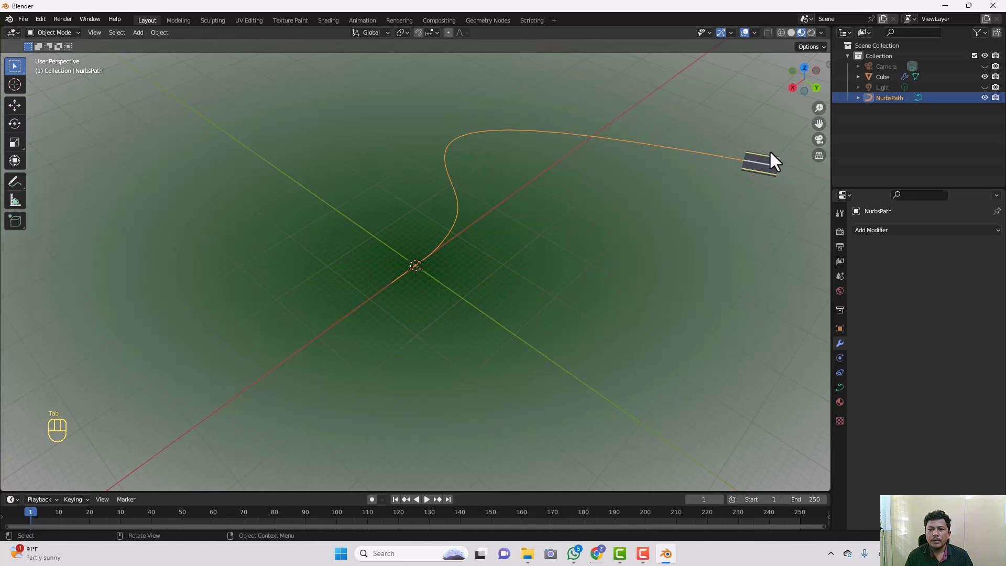
# Select the striped road slab at the end of the path and try scaling it up uniformly
pyautogui.click(764, 165)
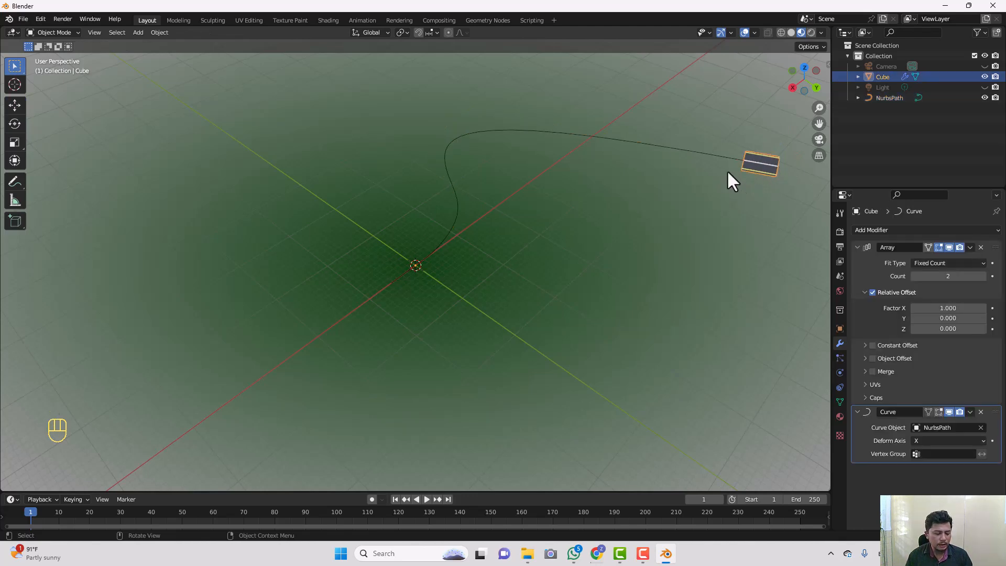
pyautogui.press('s')
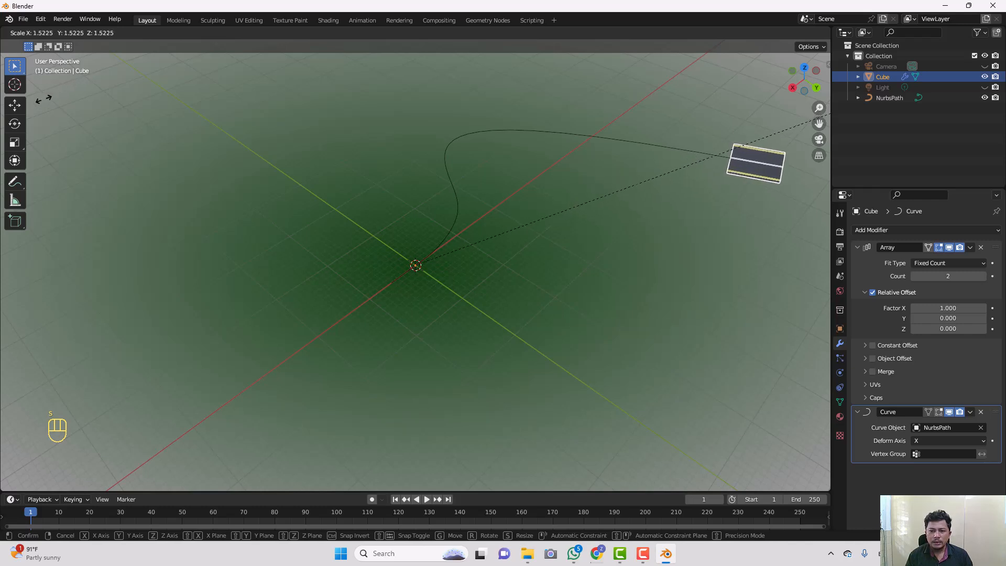
pyautogui.rightClick(779, 131)
pyautogui.moveTo(753, 168); pyautogui.dragTo(786, 157, button='middle')
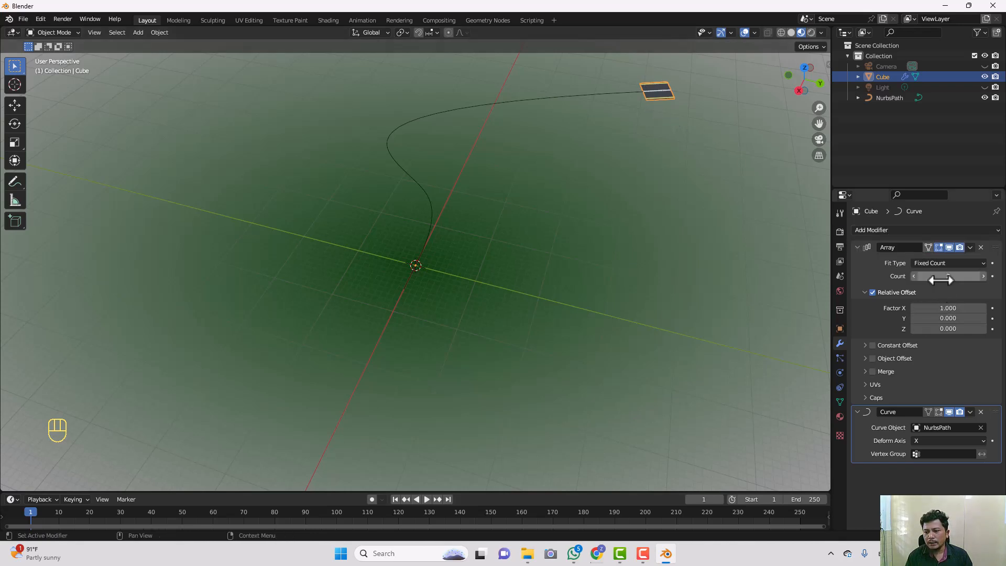
# Raise the road slab's Array modifier count to 37 so the road runs along the whole curve
pyautogui.click(982, 275)
pyautogui.click(982, 276)
pyautogui.click(983, 275)
pyautogui.click(982, 276)
pyautogui.click(983, 276)
pyautogui.click(983, 275)
pyautogui.click(983, 276)
pyautogui.click(983, 275)
pyautogui.click(982, 275)
pyautogui.click(983, 275)
pyautogui.click(982, 276)
pyautogui.click(982, 275)
pyautogui.click(982, 276)
pyautogui.click(983, 276)
pyautogui.click(982, 275)
pyautogui.click(982, 276)
pyautogui.click(982, 276)
pyautogui.click(982, 275)
pyautogui.click(983, 275)
pyautogui.click(983, 276)
pyautogui.click(982, 275)
pyautogui.click(982, 276)
pyautogui.click(982, 275)
pyautogui.click(982, 275)
pyautogui.click(982, 276)
pyautogui.click(982, 275)
pyautogui.click(982, 276)
pyautogui.click(982, 275)
pyautogui.click(982, 276)
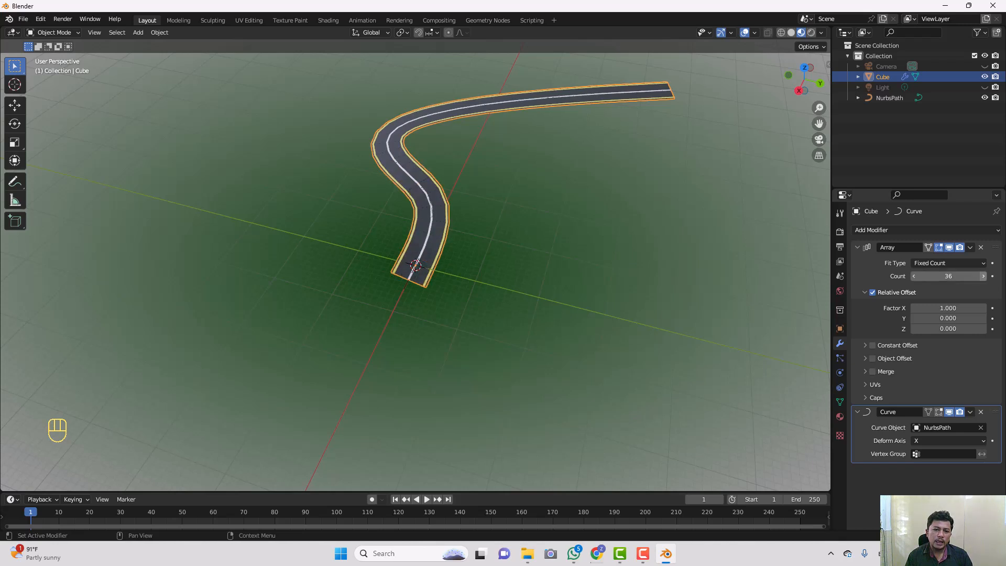
pyautogui.click(982, 276)
# Examine the curved road from several angles and compare it with the undeformed array shown in Edit Mode
pyautogui.moveTo(473, 240); pyautogui.dragTo(504, 187, button='middle')
pyautogui.scroll(3, 460, 228)
pyautogui.moveTo(314, 176)
pyautogui.mouseDown(button='middle')
pyautogui.moveTo(292, 171)
pyautogui.moveTo(299, 202)
pyautogui.moveTo(297, 171)
pyautogui.moveTo(321, 173)
pyautogui.moveTo(294, 186)
pyautogui.moveTo(311, 182)
pyautogui.mouseUp(button='middle')
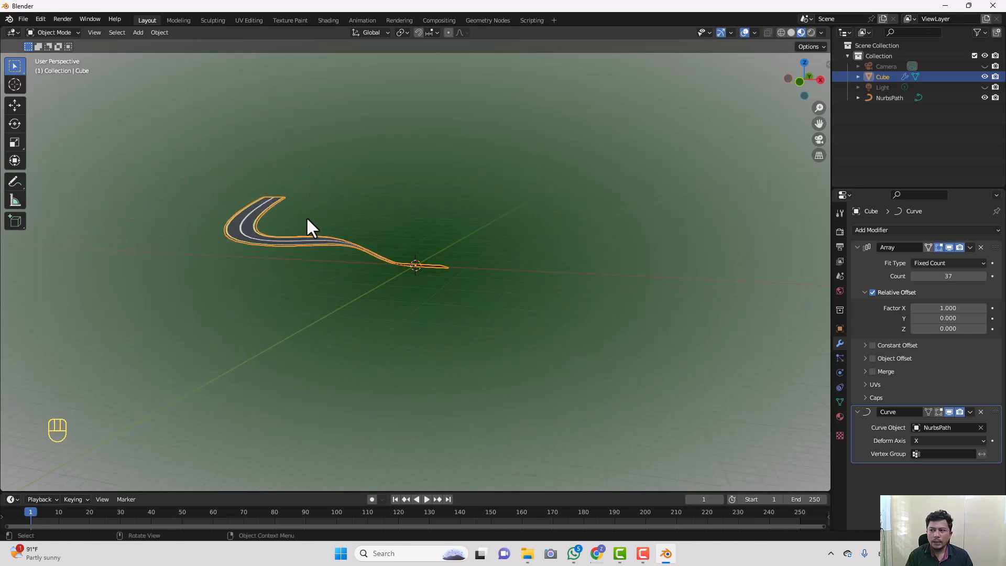
pyautogui.moveTo(256, 251); pyautogui.dragTo(227, 250, button='middle')
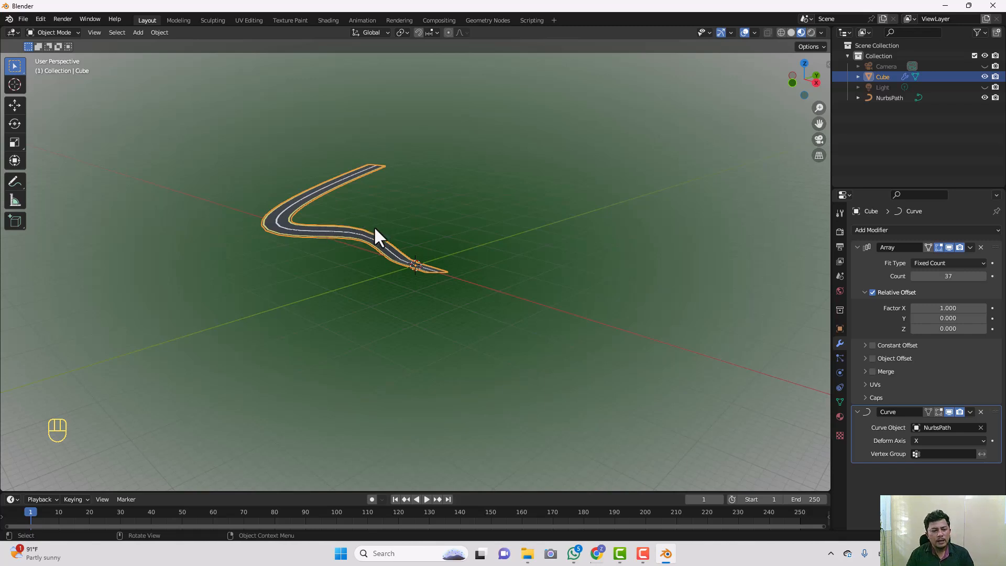
pyautogui.press('Tab')
pyautogui.press('Tab')
pyautogui.press('Tab')
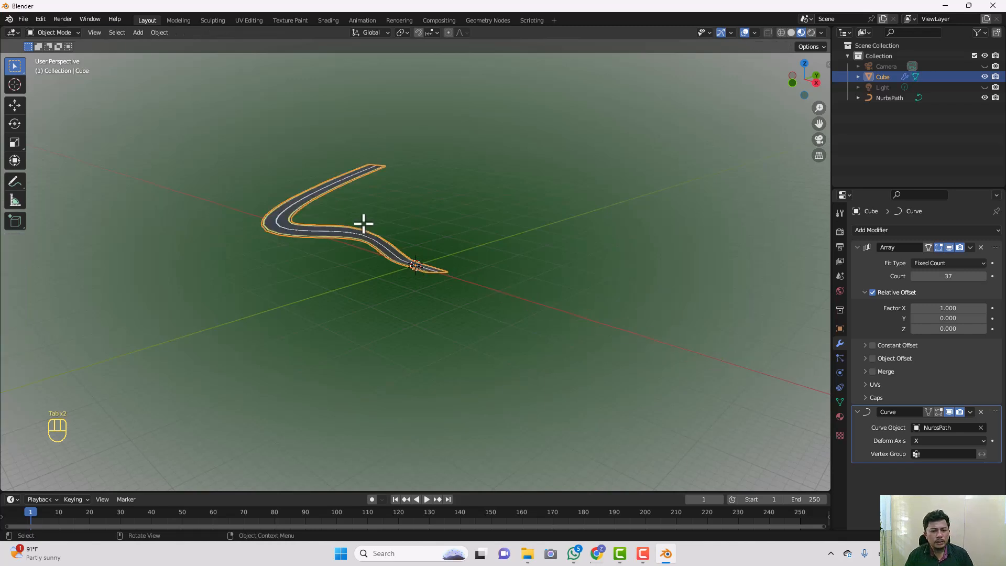
pyautogui.press('Tab')
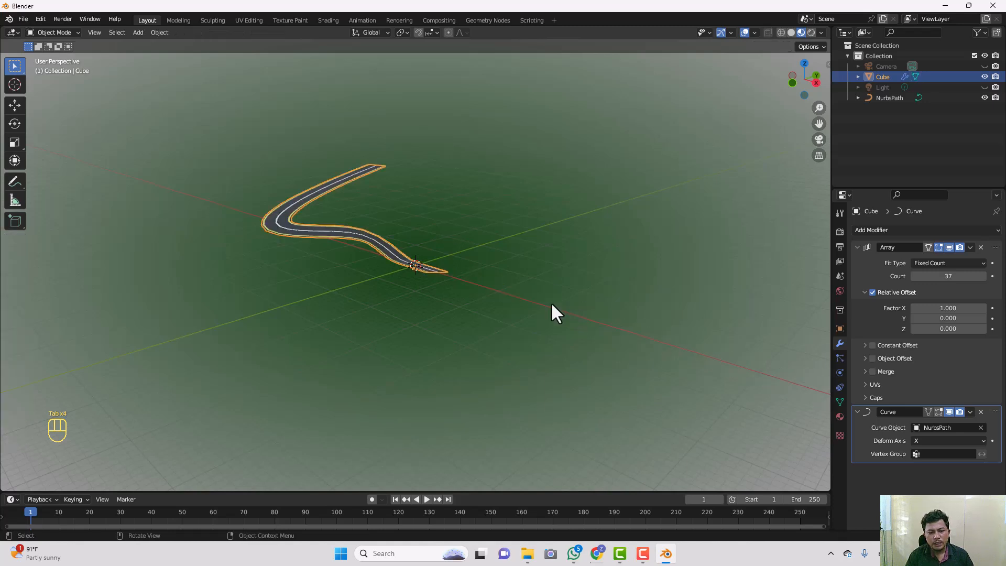
pyautogui.press('Tab')
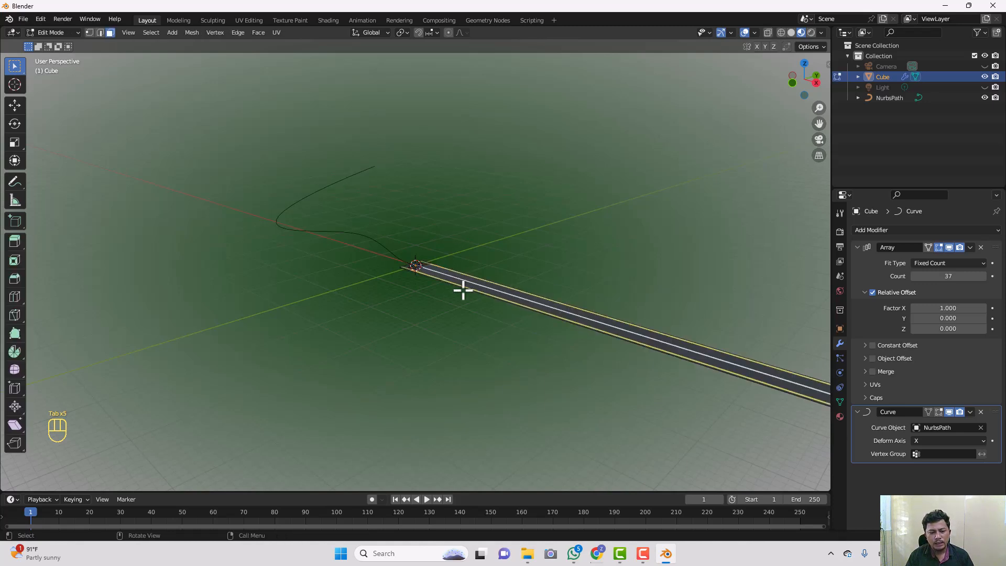
pyautogui.press('Tab')
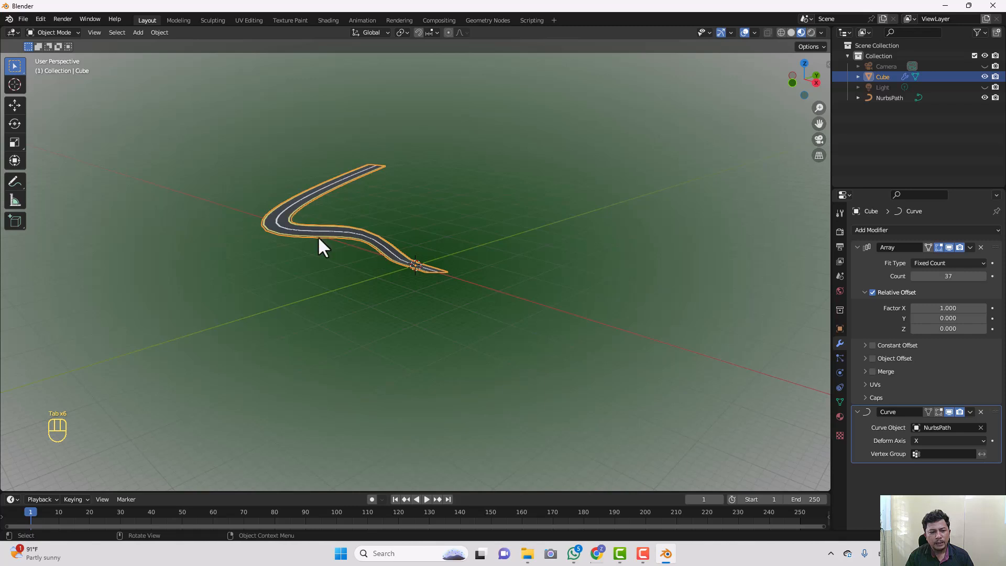
pyautogui.moveTo(407, 238); pyautogui.dragTo(348, 260, button='middle')
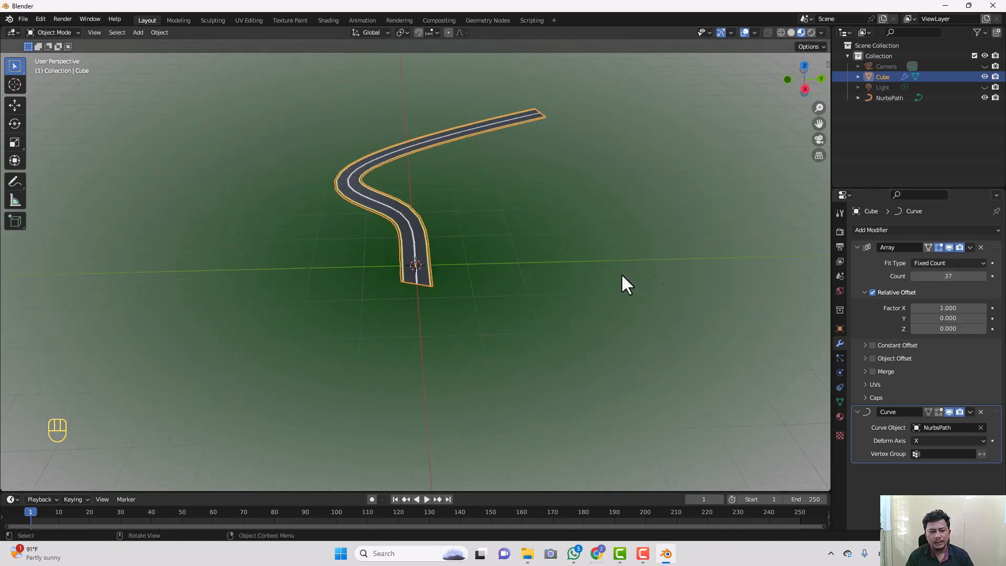
# In Edit Mode, add several evenly spaced loop cuts across the width of the base road segment, and return to Object Mode
pyautogui.press('Tab')
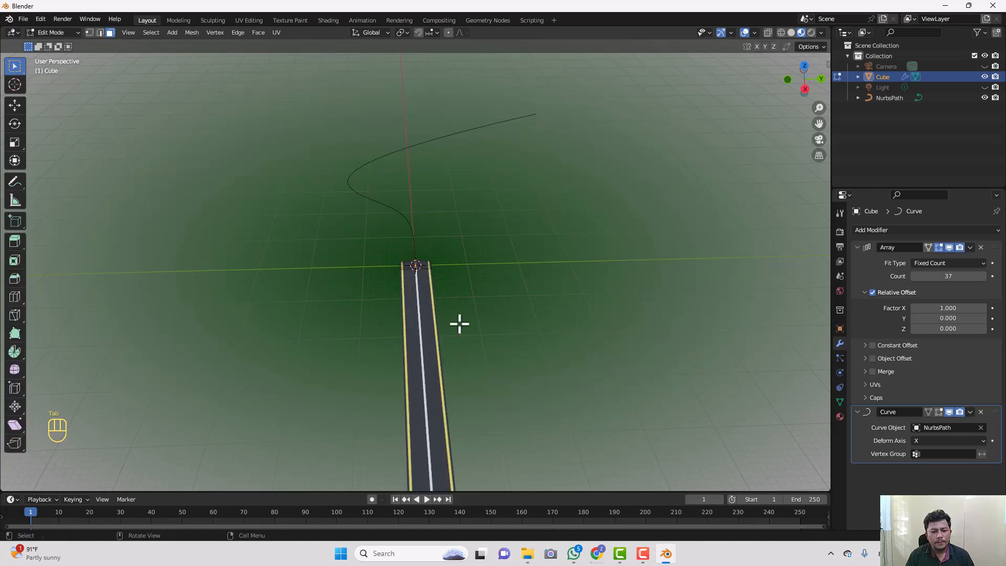
pyautogui.moveTo(458, 323); pyautogui.dragTo(550, 328, button='middle')
pyautogui.scroll(8, 543, 277)
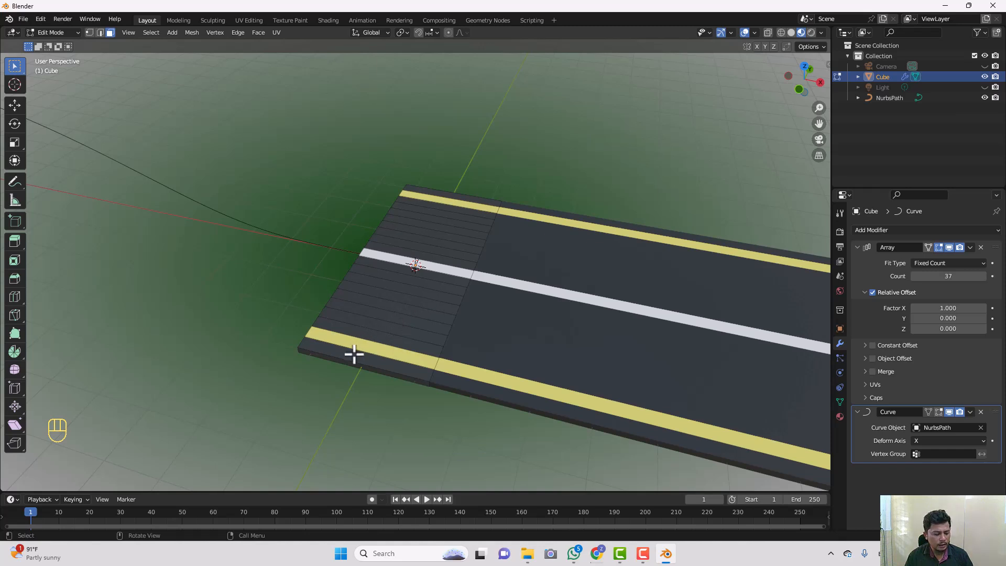
pyautogui.hotkey('ctrl', 'r')
pyautogui.scroll(5, 341, 360)
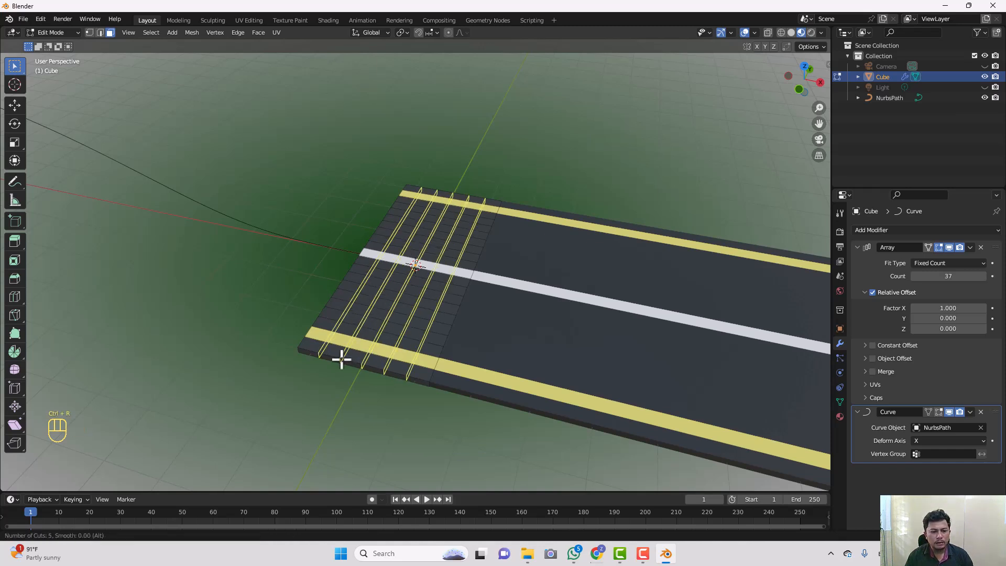
pyautogui.click(341, 359)
pyautogui.click(341, 359)
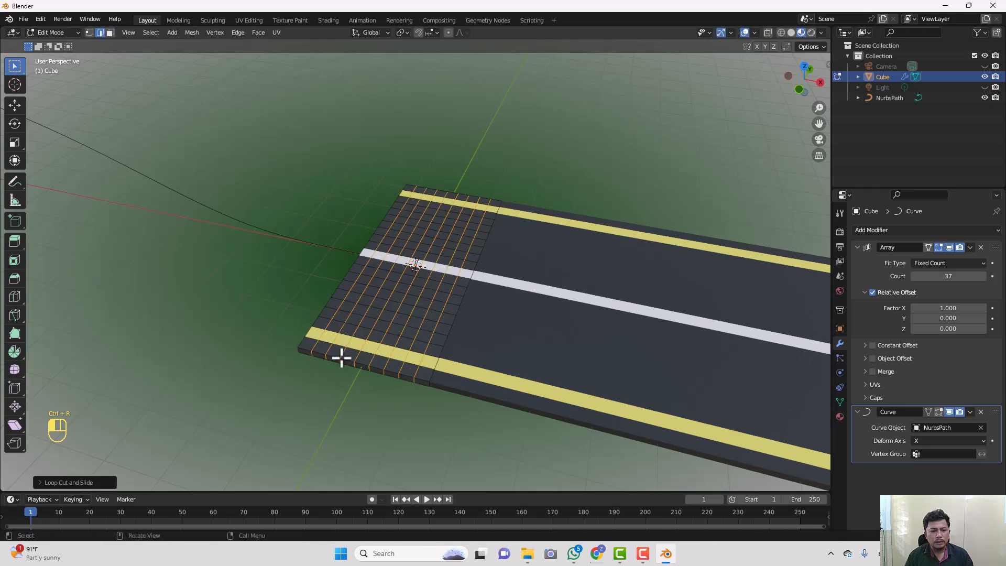
pyautogui.press('Tab')
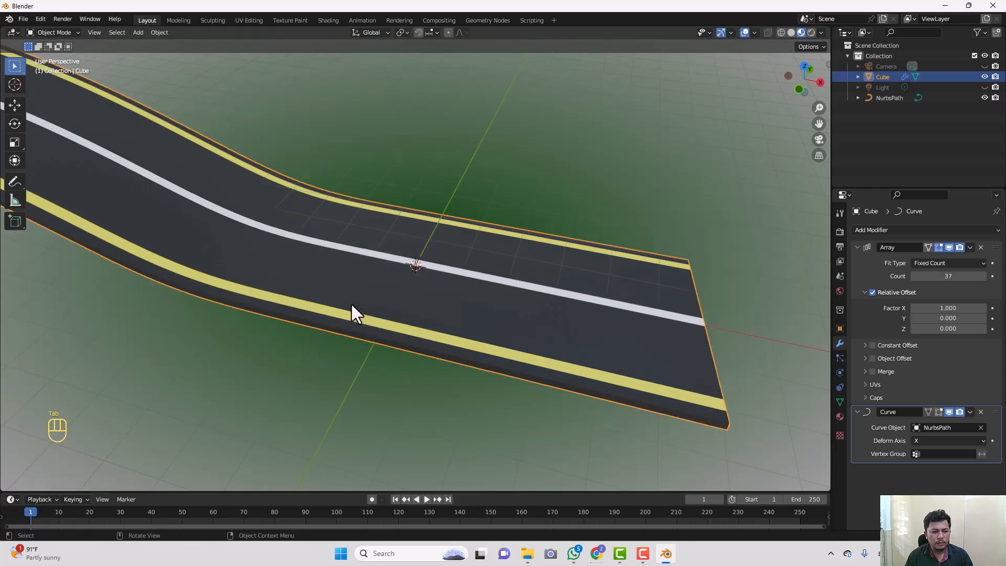
# Add a plane mesh at the origin and scale it up into a large ground surface around the whole road
pyautogui.scroll(-2, 350, 304)
pyautogui.scroll(-3, 170, 231)
pyautogui.moveTo(171, 231); pyautogui.dragTo(145, 267, button='middle')
pyautogui.moveTo(61, 282); pyautogui.dragTo(314, 304, button='middle')
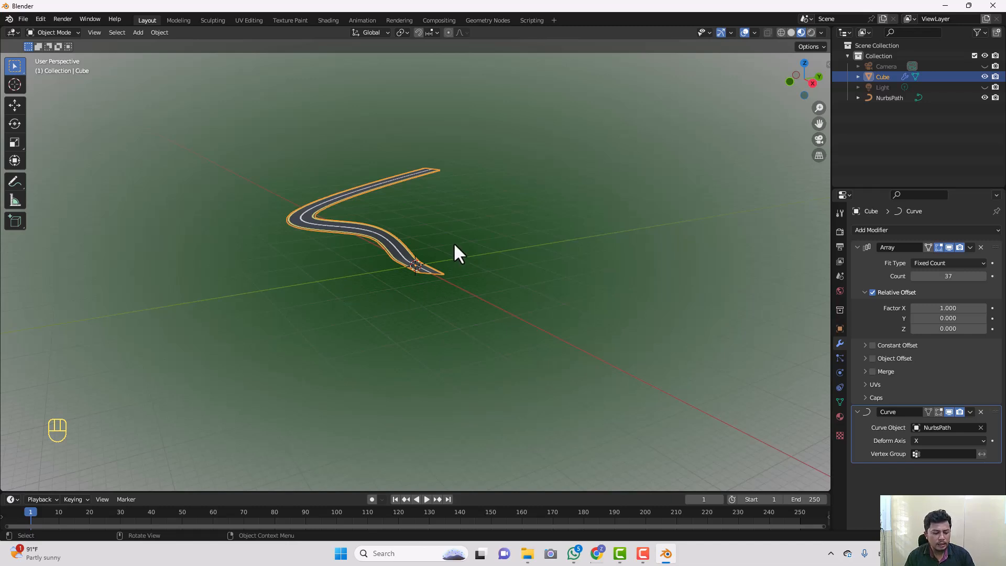
pyautogui.press('KP_7')
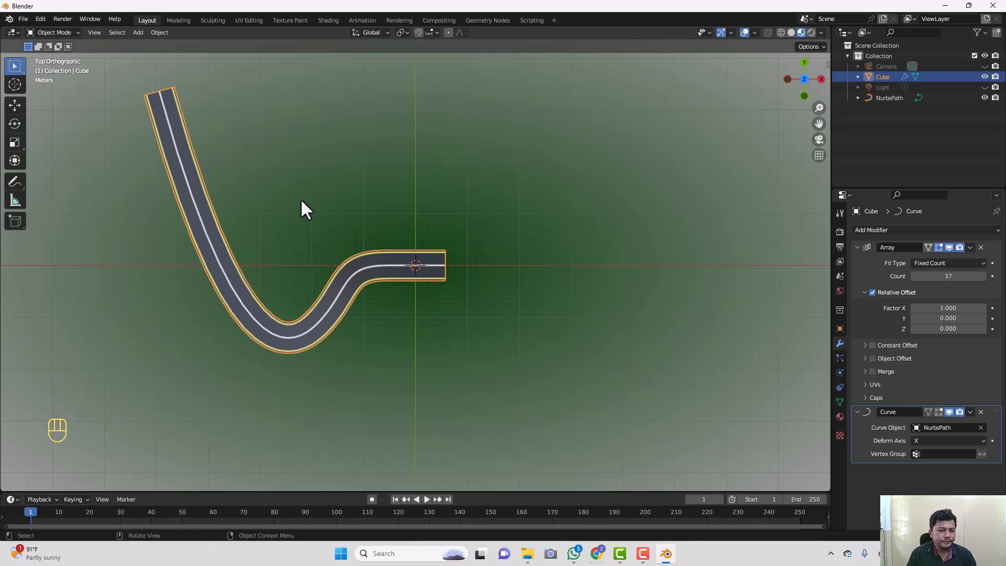
pyautogui.moveTo(338, 260); pyautogui.dragTo(329, 291, button='middle')
pyautogui.press('shift')
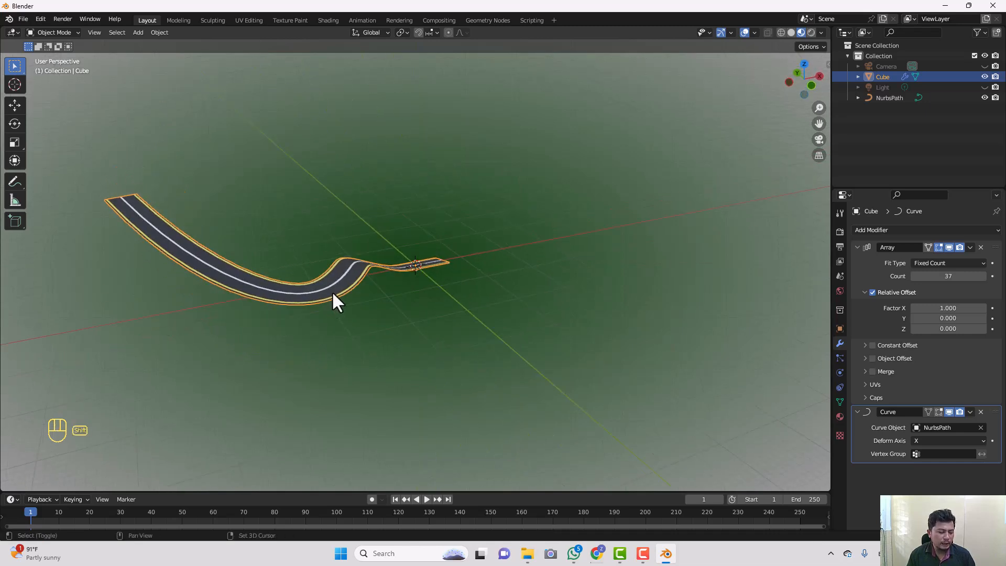
pyautogui.hotkey('shift', 'a')
pyautogui.moveTo(300, 278)
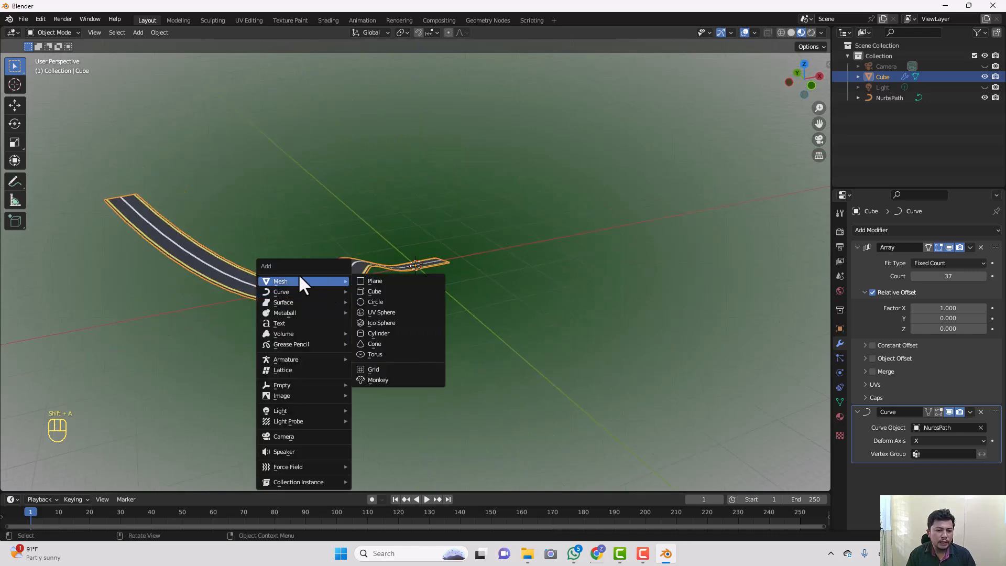
pyautogui.click(369, 281)
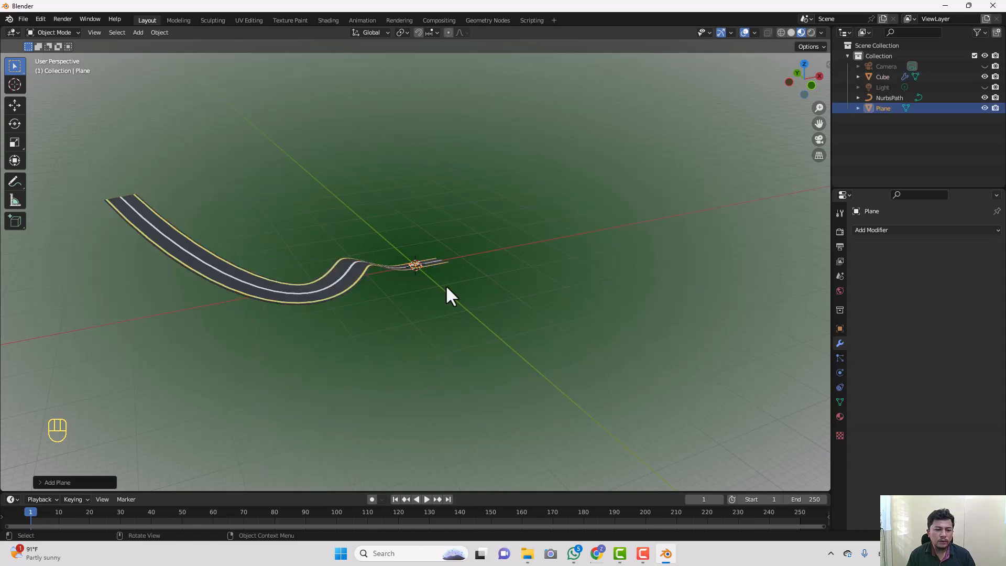
pyautogui.press('s')
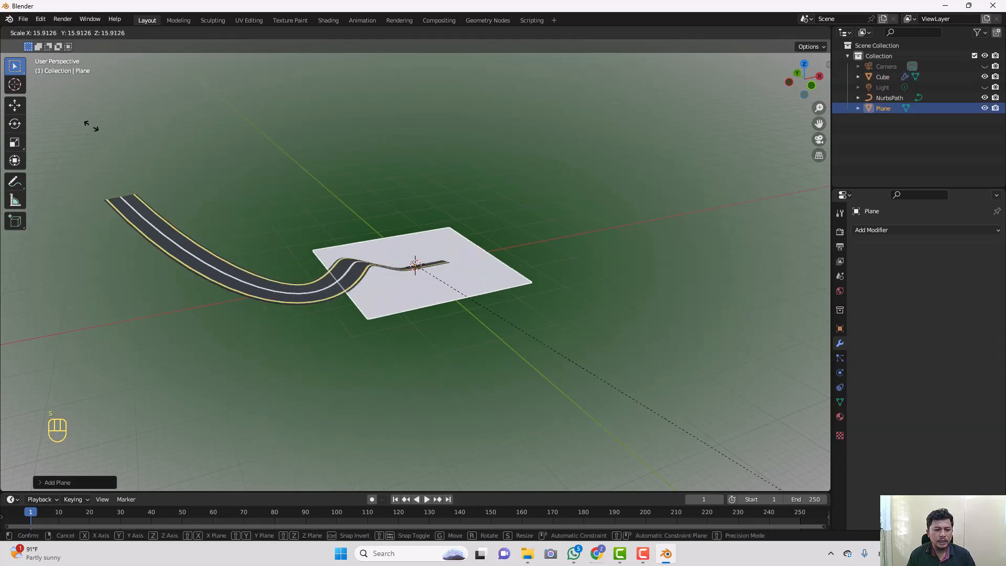
pyautogui.click(572, 394)
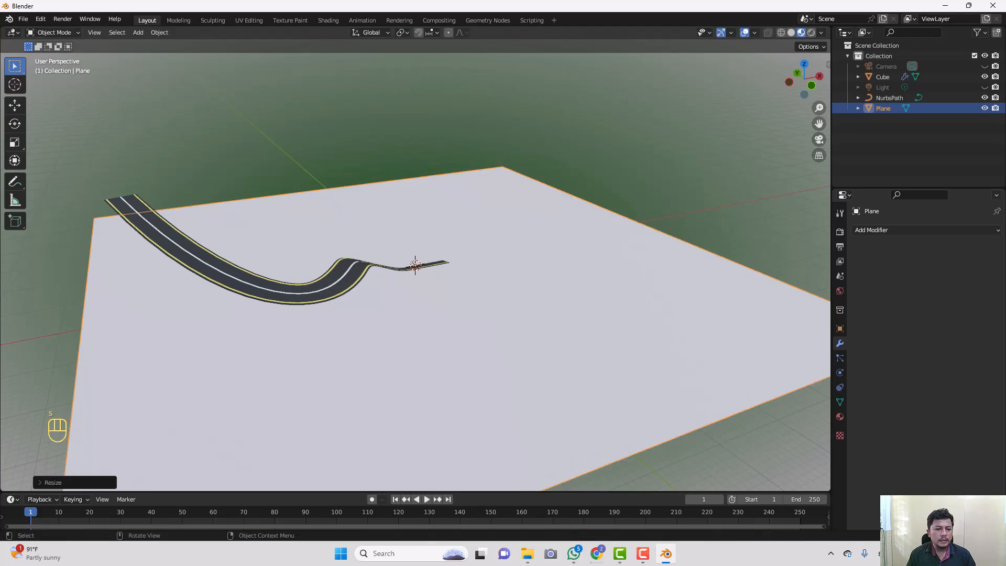
pyautogui.moveTo(353, 351); pyautogui.dragTo(427, 327, button='middle')
pyautogui.moveTo(253, 376); pyautogui.dragTo(316, 329, button='middle')
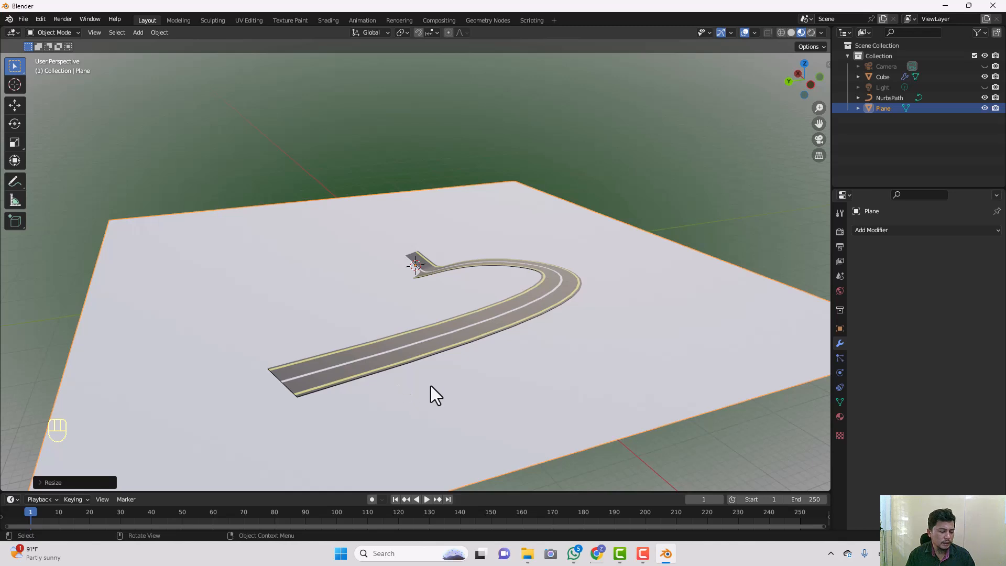
# In Edit Mode, add a dense set of evenly spaced, centred loop cuts across the ground plane in one direction
pyautogui.press('Tab')
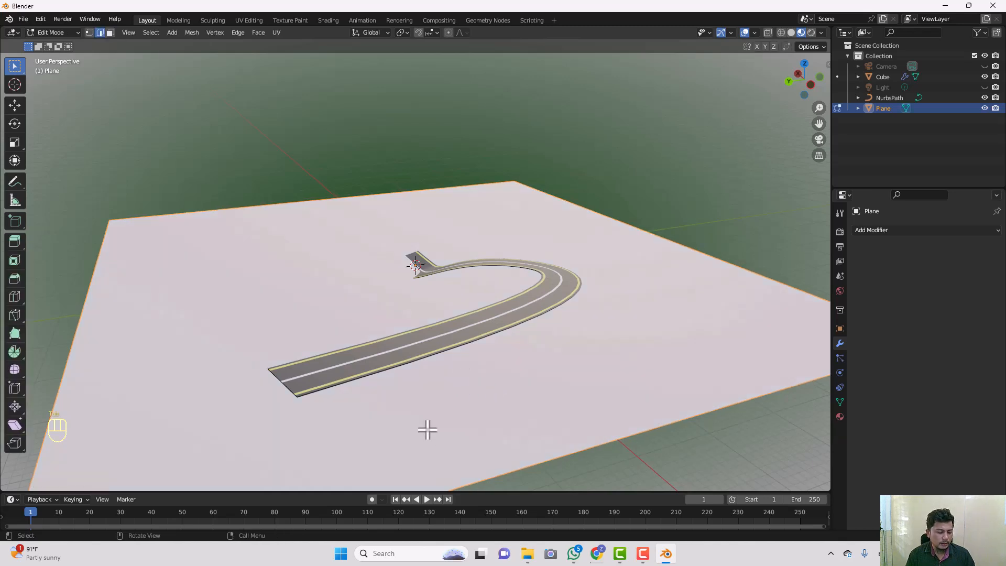
pyautogui.hotkey('ctrl', 'r')
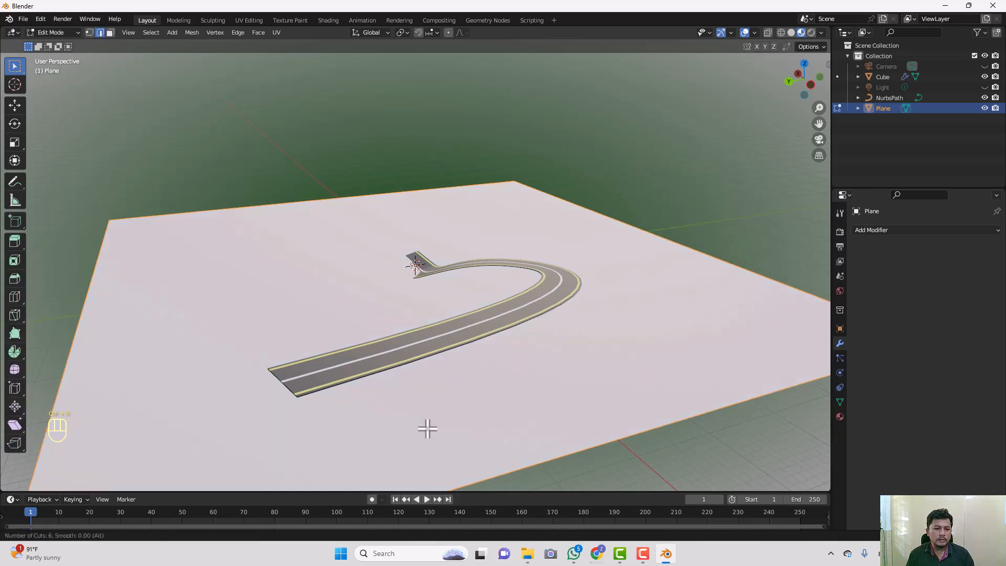
pyautogui.scroll(15, 563, 440)
pyautogui.scroll(12, 562, 435)
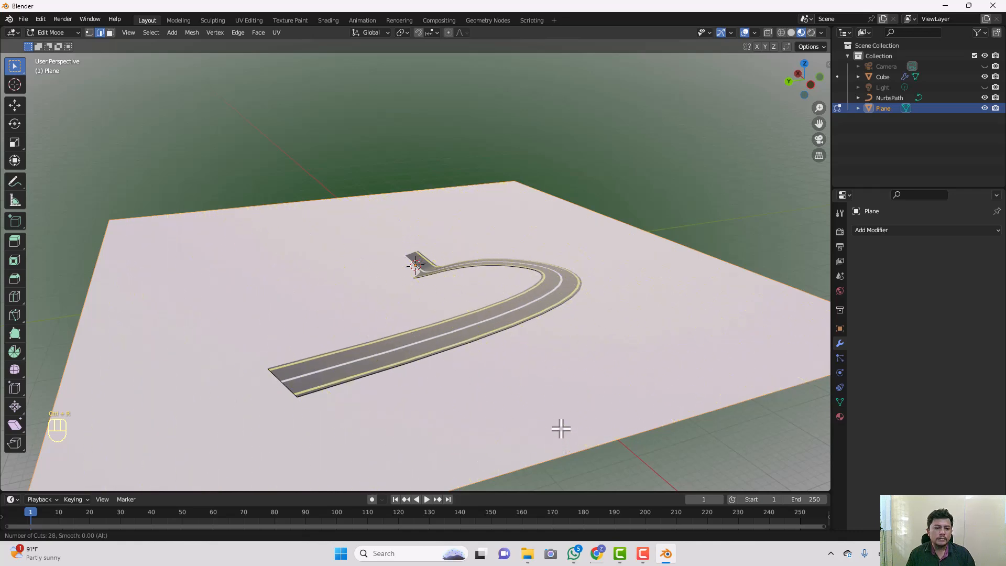
pyautogui.scroll(-3, 558, 437)
pyautogui.scroll(20, 551, 443)
pyautogui.scroll(20, 547, 443)
pyautogui.scroll(20, 547, 439)
pyautogui.scroll(9, 547, 439)
pyautogui.click(547, 439)
pyautogui.click(539, 440)
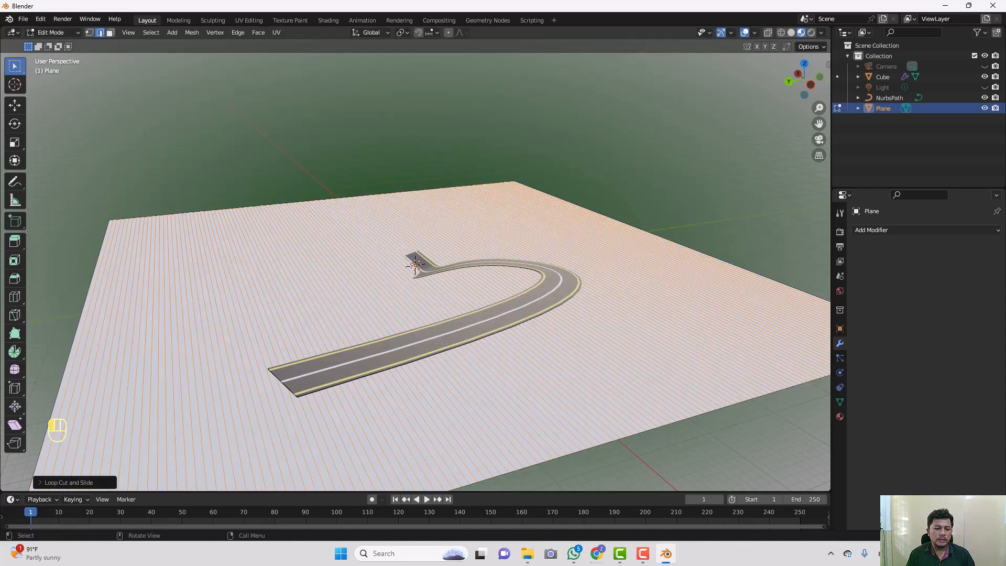
# Add 82 evenly spaced loop cuts across the ground plane in the perpendicular direction to form a fine grid
pyautogui.moveTo(262, 388); pyautogui.dragTo(384, 420, button='middle')
pyautogui.hotkey('ctrl', 'r')
pyautogui.scroll(20, 397, 402)
pyautogui.scroll(20, 396, 402)
pyautogui.scroll(18, 404, 391)
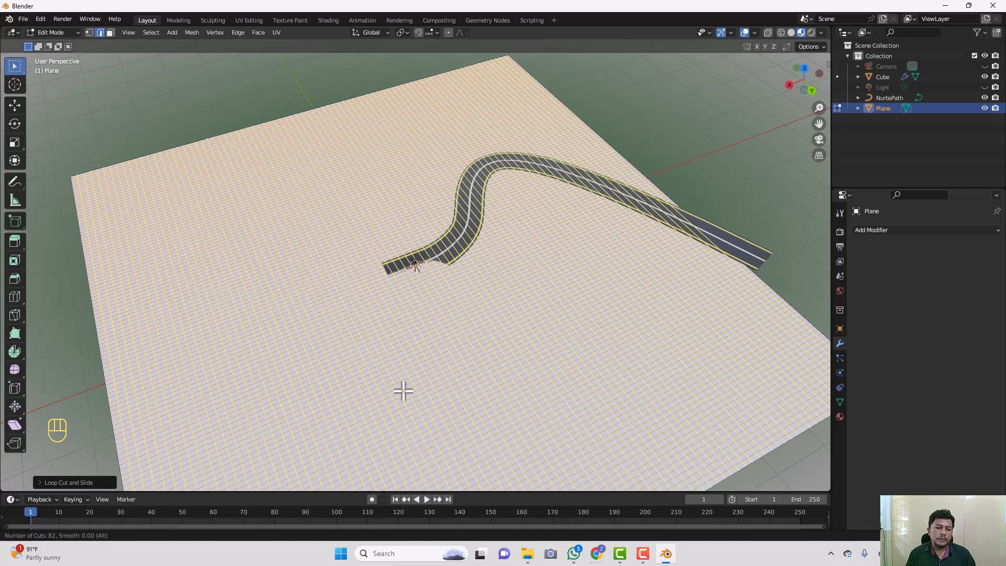
pyautogui.click(403, 390)
pyautogui.rightClick(400, 388)
# Examine the gridded ground plane and the road's course across it from above and from several angles
pyautogui.moveTo(440, 364); pyautogui.dragTo(435, 264, button='middle')
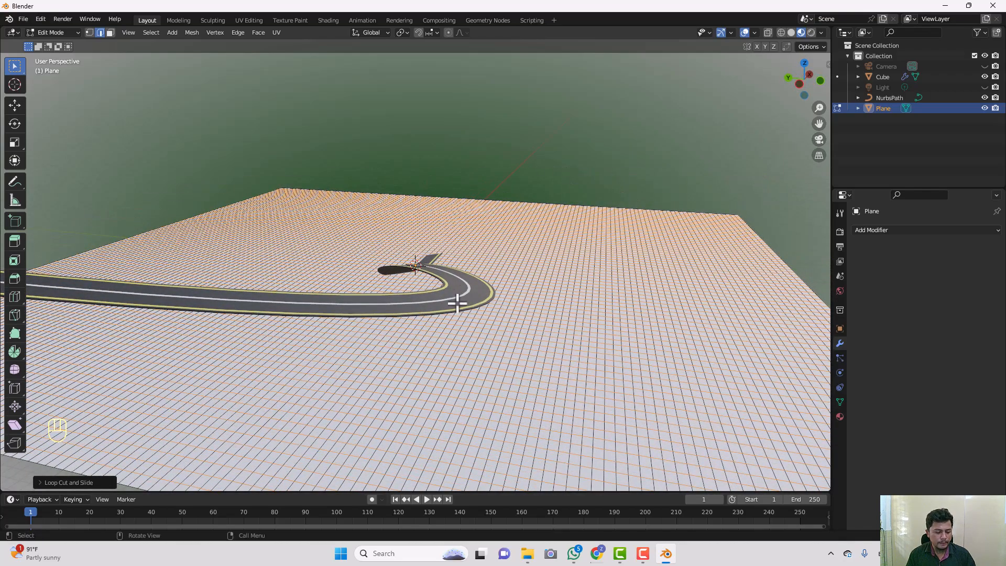
pyautogui.press('KP_7')
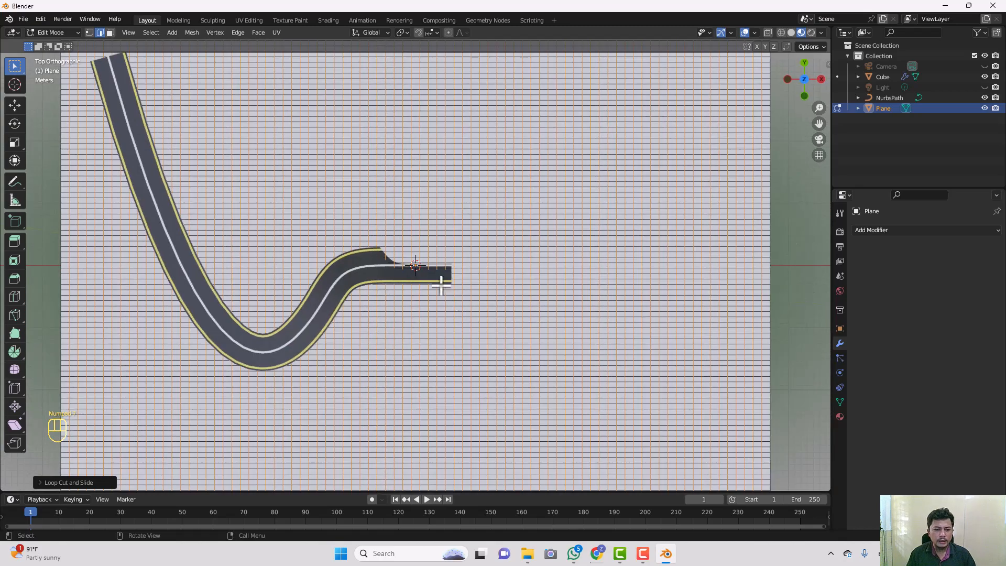
pyautogui.scroll(-2, 435, 286)
pyautogui.moveTo(292, 265); pyautogui.dragTo(292, 256, button='middle')
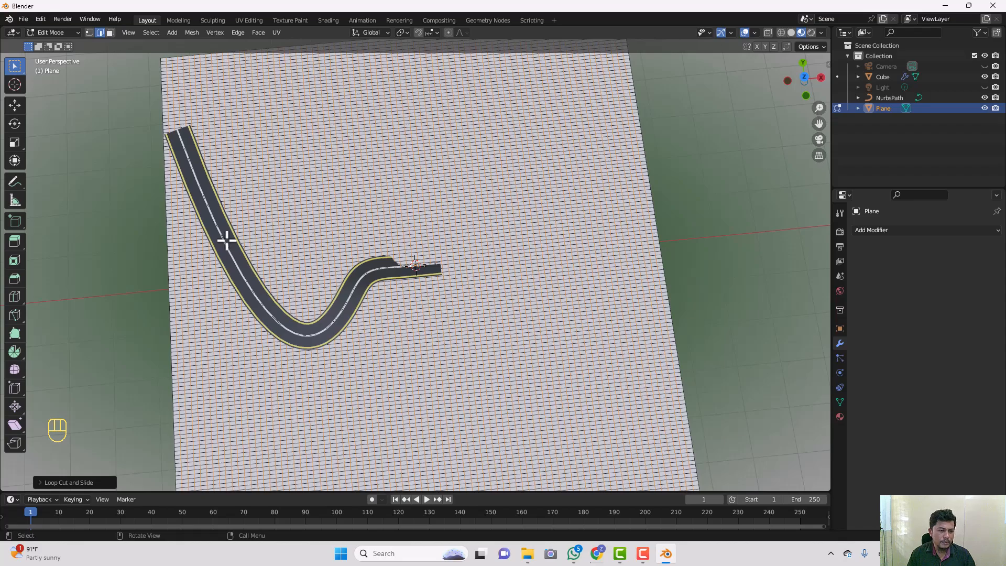
pyautogui.moveTo(181, 159); pyautogui.dragTo(298, 99, button='middle')
pyautogui.moveTo(267, 429); pyautogui.dragTo(337, 415, button='middle')
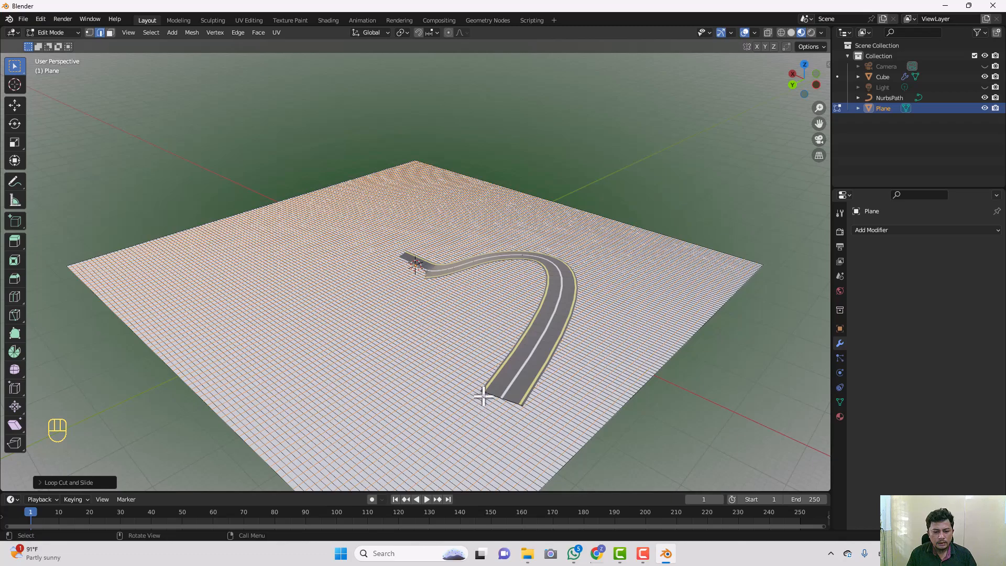
pyautogui.scroll(2, 561, 410)
pyautogui.scroll(-2, 559, 420)
pyautogui.moveTo(559, 420); pyautogui.dragTo(341, 357, button='middle')
# Select a small patch of the ground grid near the road's raised end and extrude it about 9.5 m upward along Z
pyautogui.moveTo(253, 360); pyautogui.dragTo(331, 366)
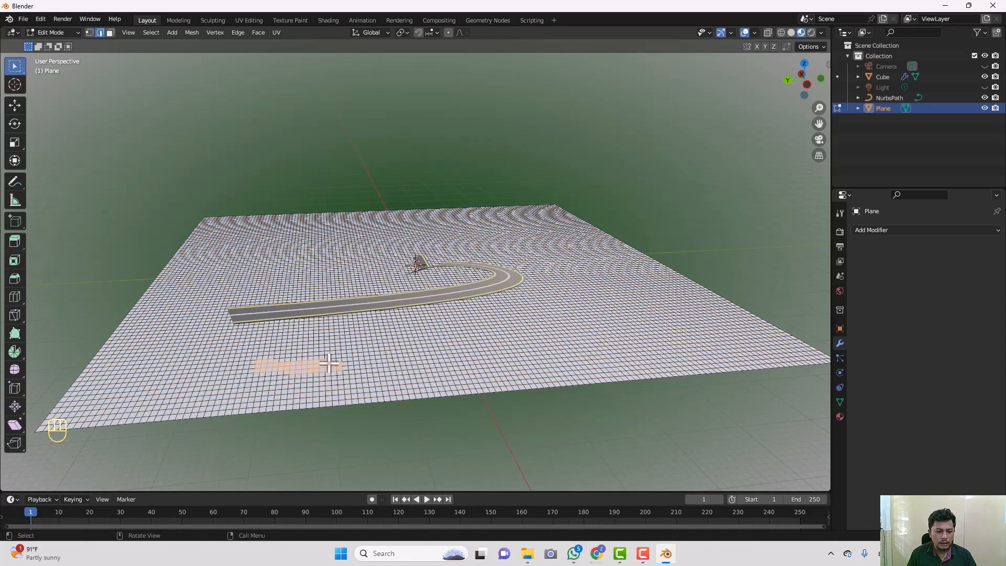
pyautogui.moveTo(325, 360); pyautogui.dragTo(398, 361, button='middle')
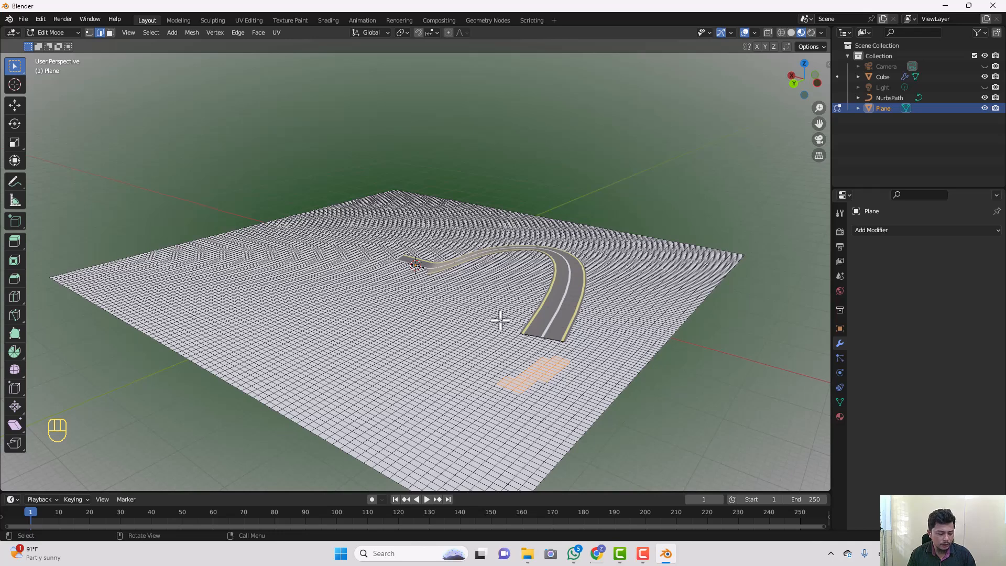
pyautogui.press('e')
pyautogui.press('z')
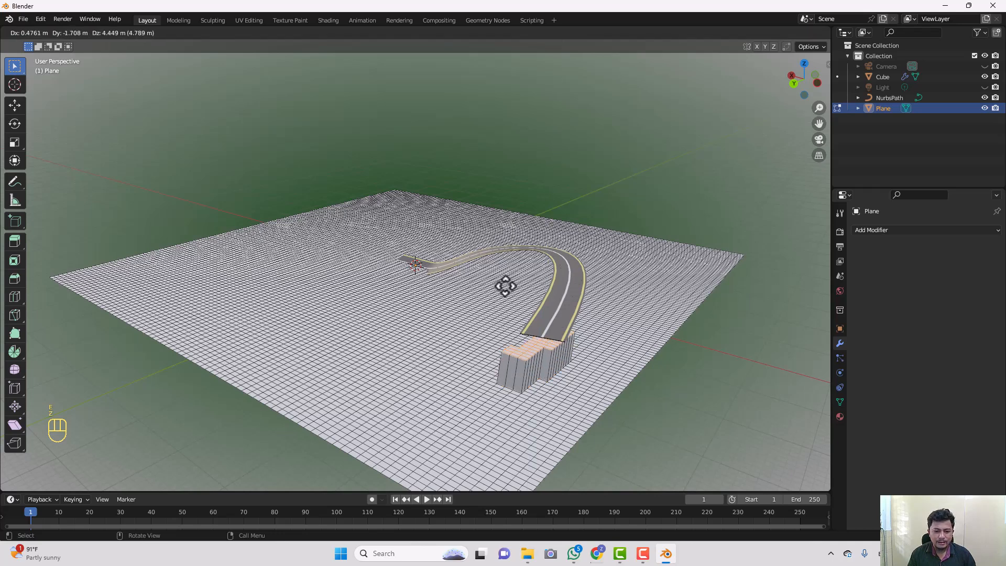
pyautogui.press('z')
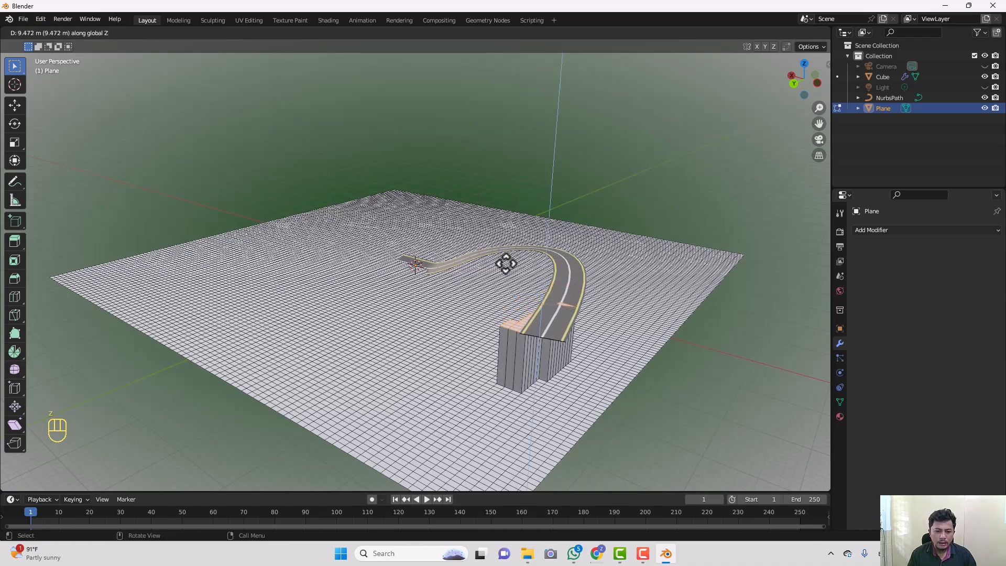
pyautogui.click(506, 263)
pyautogui.moveTo(458, 345); pyautogui.dragTo(500, 345, button='middle')
pyautogui.moveTo(589, 319); pyautogui.dragTo(568, 348, button='middle')
pyautogui.scroll(2, 550, 404)
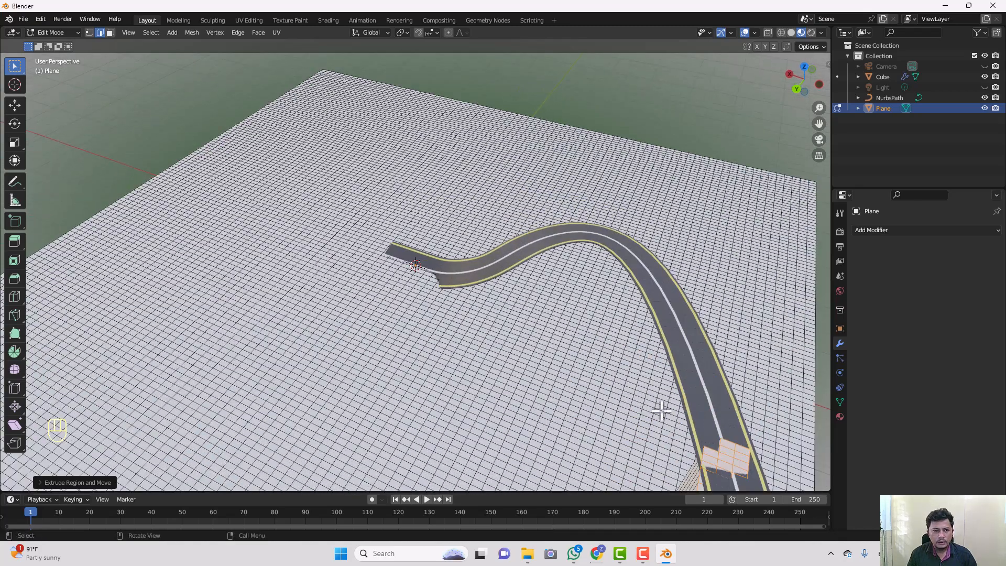
# In face select mode, pick several separate ground faces beside the raised block and extrude them upward about 8.5 m
pyautogui.click(110, 33)
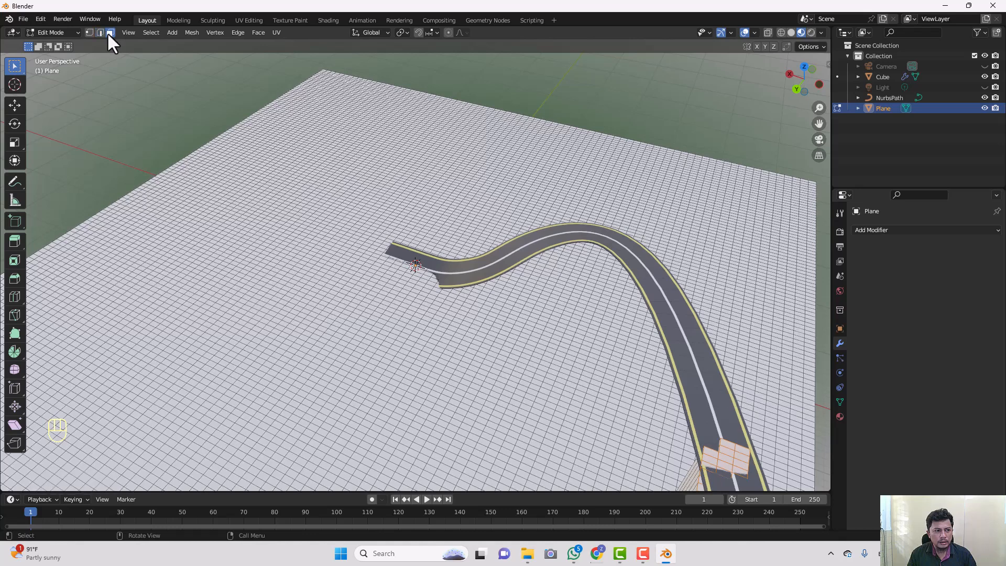
pyautogui.click(687, 455)
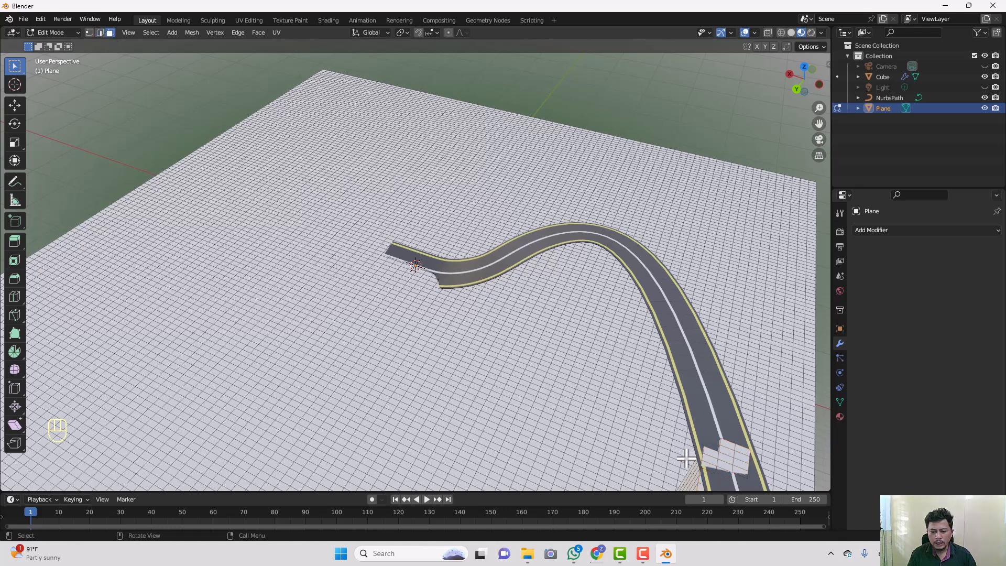
pyautogui.keyDown('shift'); pyautogui.click(682, 445); pyautogui.keyUp('shift')
pyautogui.keyDown('shift'); pyautogui.click(667, 430); pyautogui.keyUp('shift')
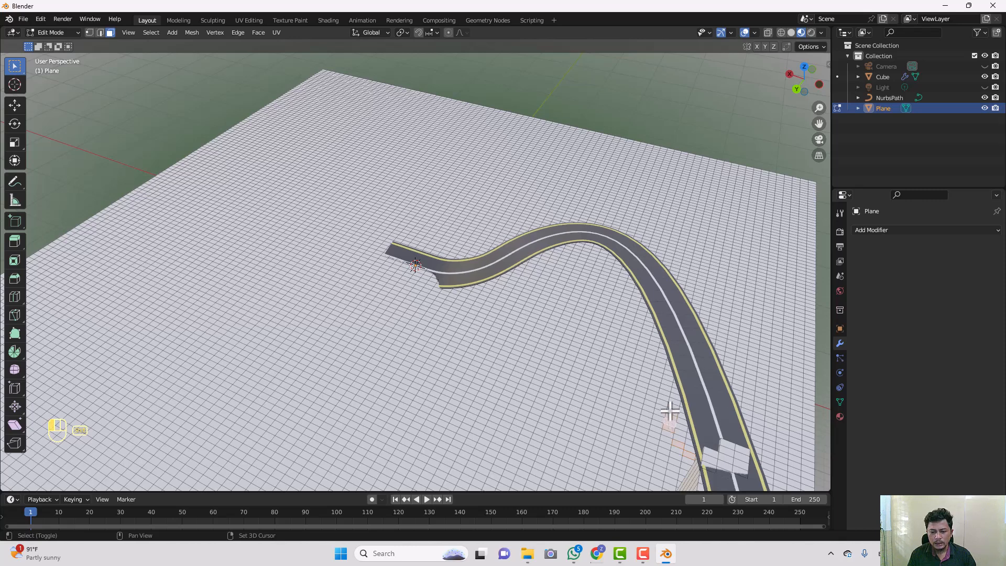
pyautogui.keyDown('shift'); pyautogui.click(667, 404); pyautogui.keyUp('shift')
pyautogui.keyDown('shift'); pyautogui.click(671, 427); pyautogui.keyUp('shift')
pyautogui.moveTo(667, 416); pyautogui.dragTo(680, 418, button='middle')
pyautogui.press('e')
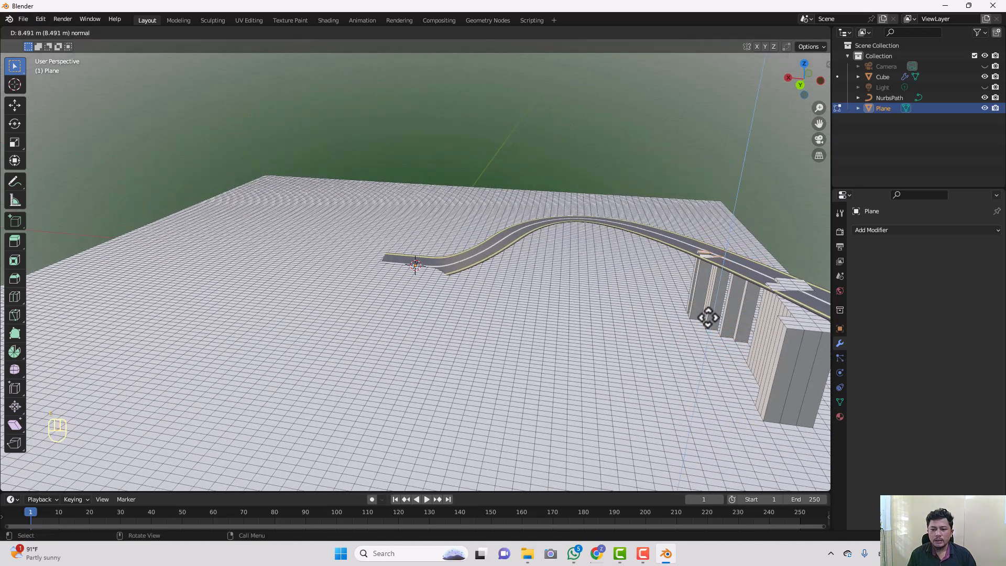
pyautogui.click(703, 318)
pyautogui.moveTo(705, 346); pyautogui.dragTo(633, 349, button='middle')
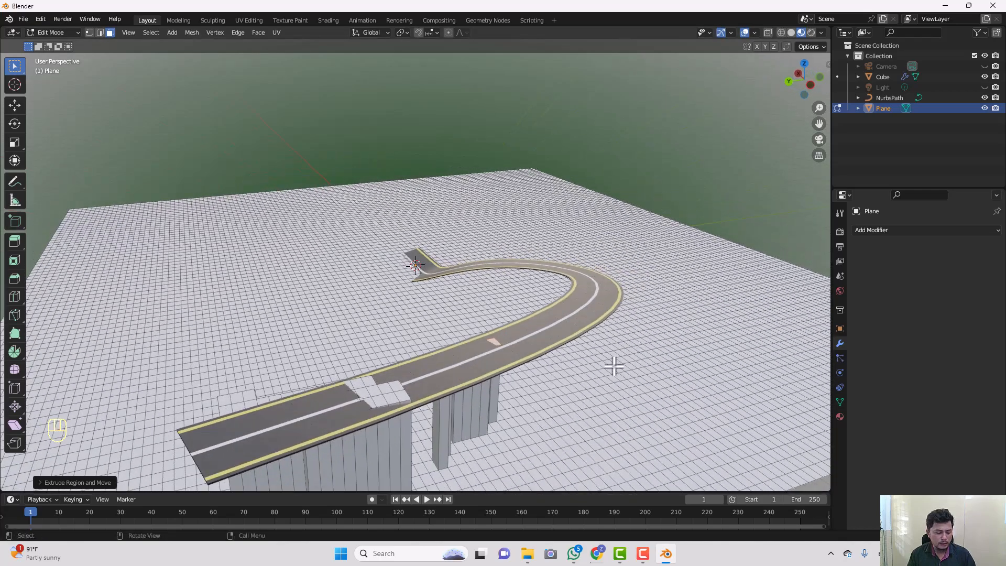
pyautogui.moveTo(458, 411); pyautogui.dragTo(479, 393, button='middle')
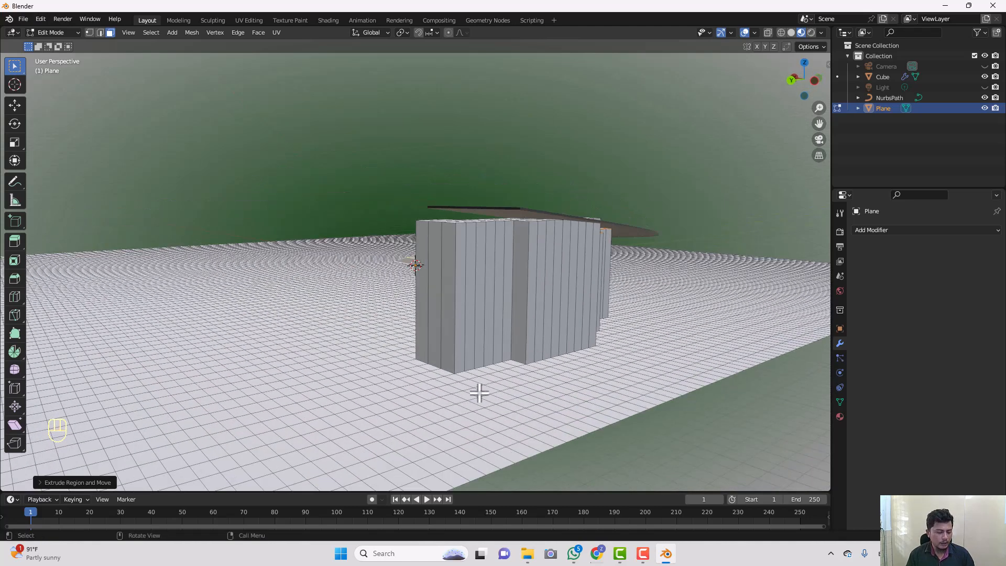